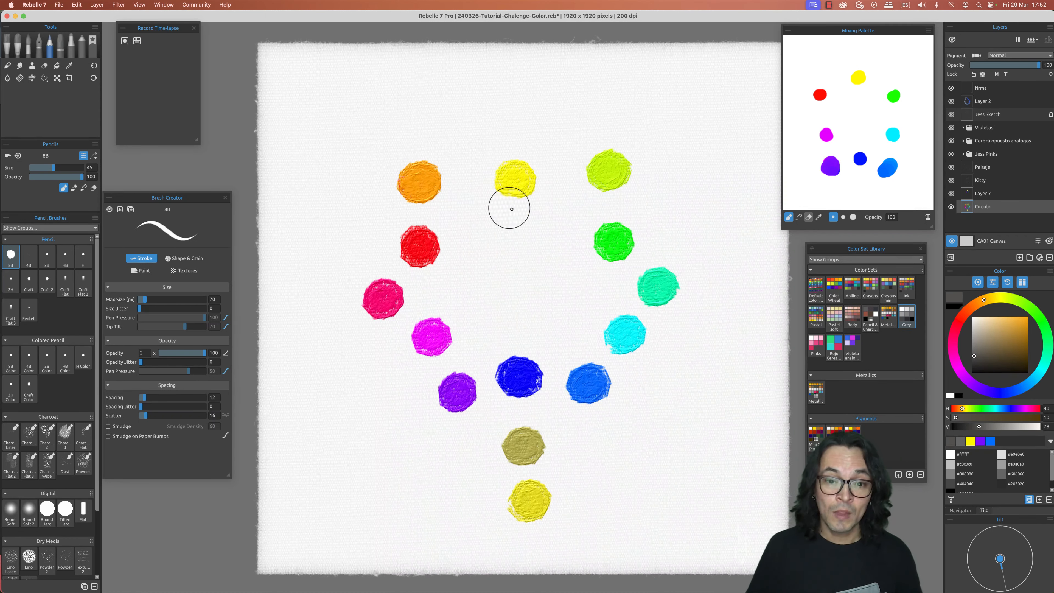
Reposition the Mixing Palette and Color Set Library panels, and collapse the Mixing Palette
{"action": "mouse_move", "coordinate": [871, 33]}
{"action": "left_mouse_down"}
{"action": "mouse_move", "coordinate": [836, 32]}
{"action": "mouse_move", "coordinate": [878, 34]}
{"action": "left_mouse_up"}
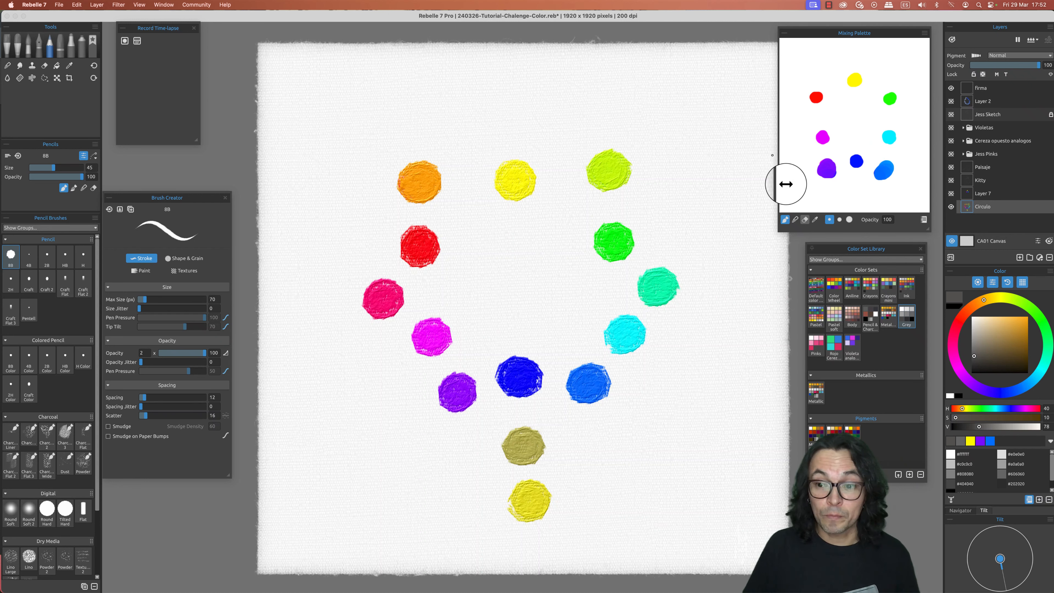
{"action": "left_click_drag", "start_coordinate": [862, 251], "coordinate": [852, 258]}
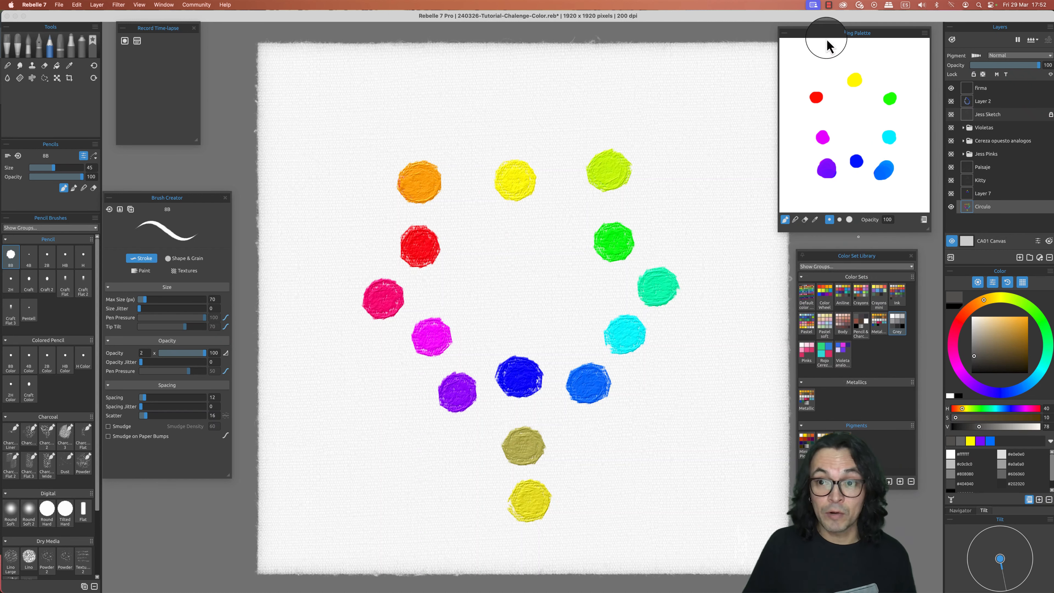
{"action": "left_click", "coordinate": [163, 4]}
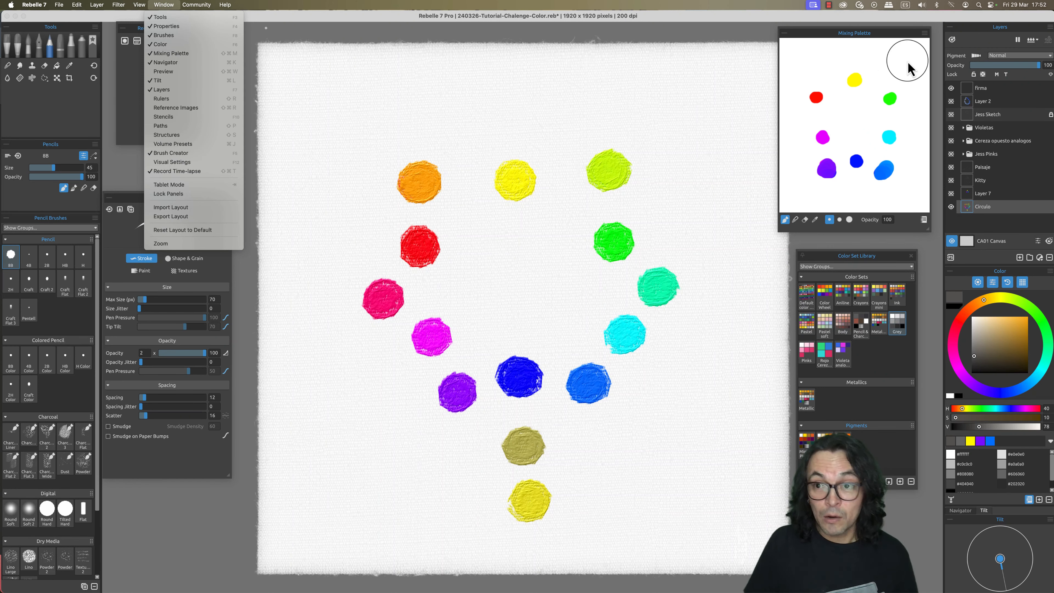
{"action": "left_click", "coordinate": [785, 34]}
{"action": "left_click", "coordinate": [784, 33]}
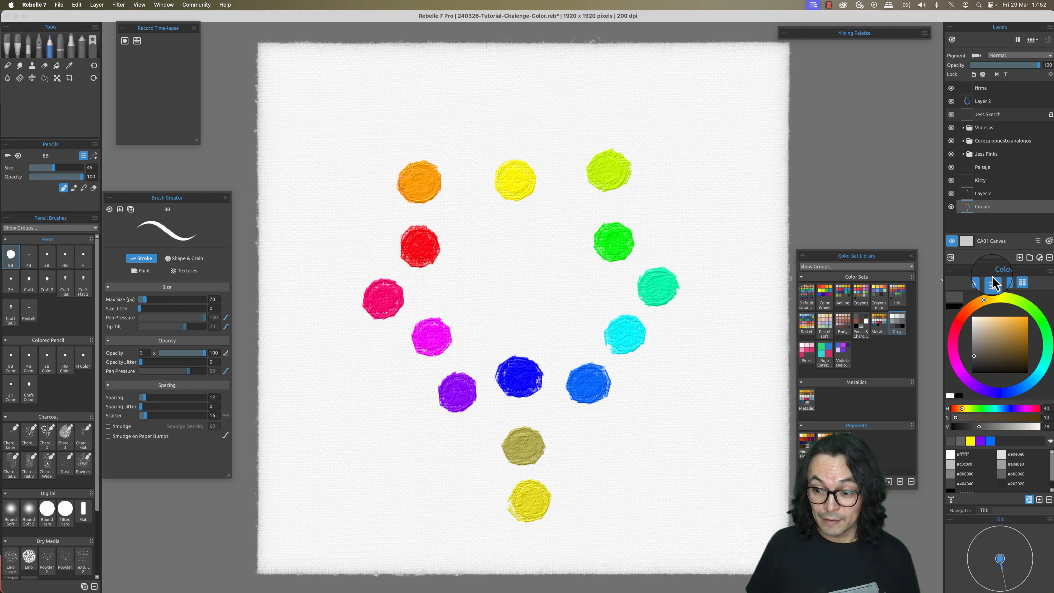
Toggle the Color Set Library off and on again, and place it closer beneath the collapsed Mixing Palette
{"action": "left_click", "coordinate": [1029, 500]}
{"action": "left_click", "coordinate": [1029, 500]}
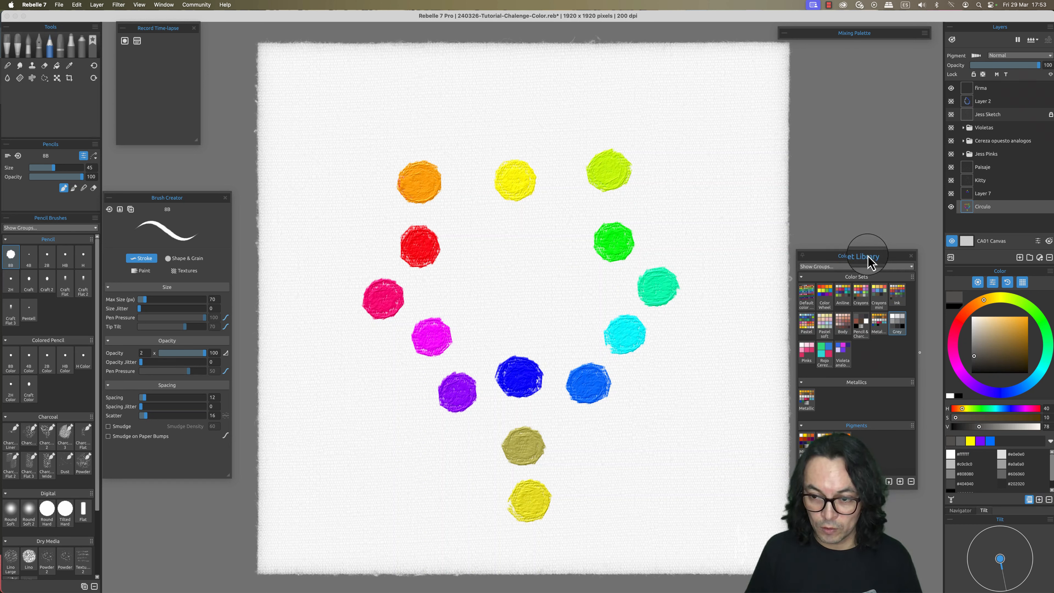
{"action": "left_click_drag", "start_coordinate": [869, 262], "coordinate": [881, 230]}
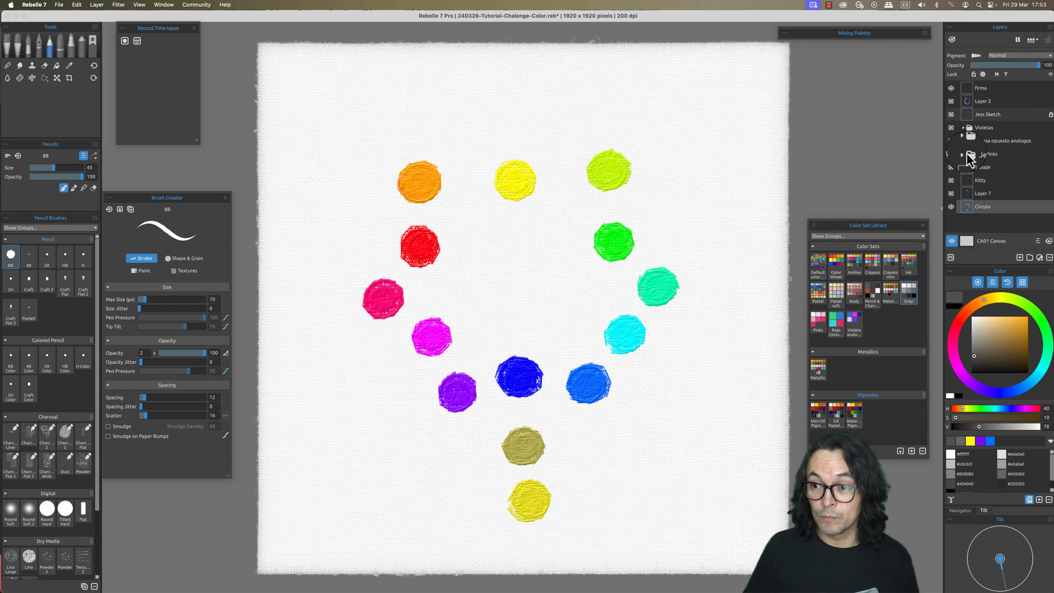
Hide the Circulo layer and show the Jess Pinks group on the canvas
{"action": "left_click", "coordinate": [951, 206]}
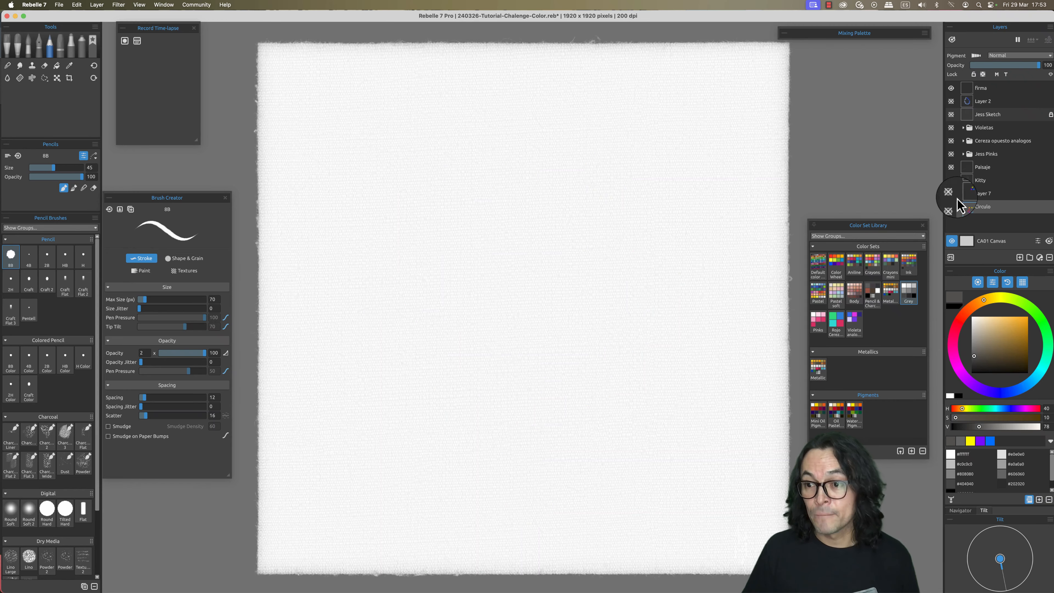
{"action": "left_click", "coordinate": [951, 153]}
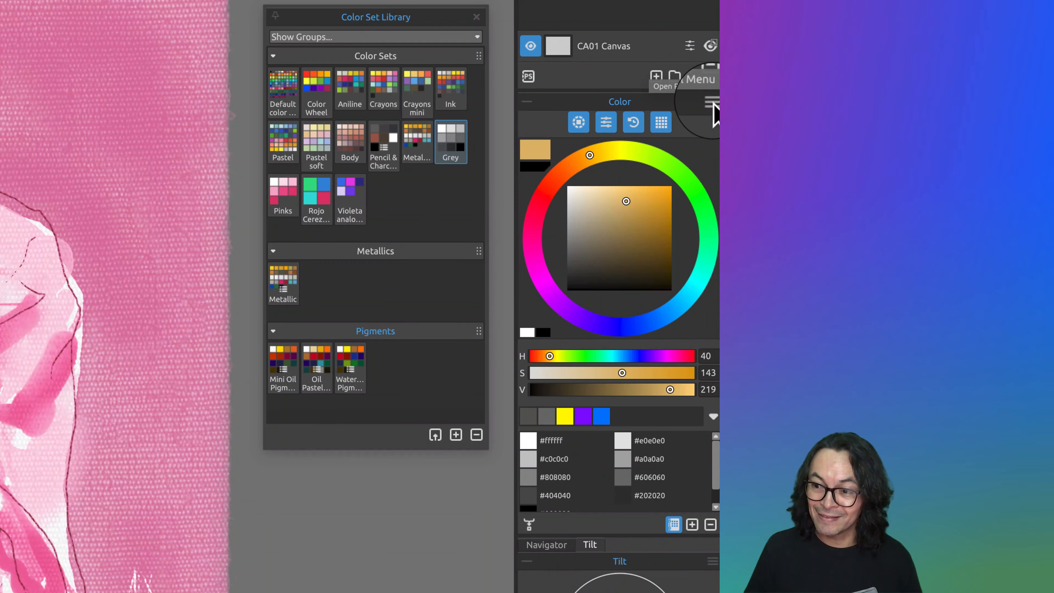
Try the square shape for the color wheel and return it to the circle
{"action": "left_click", "coordinate": [713, 107]}
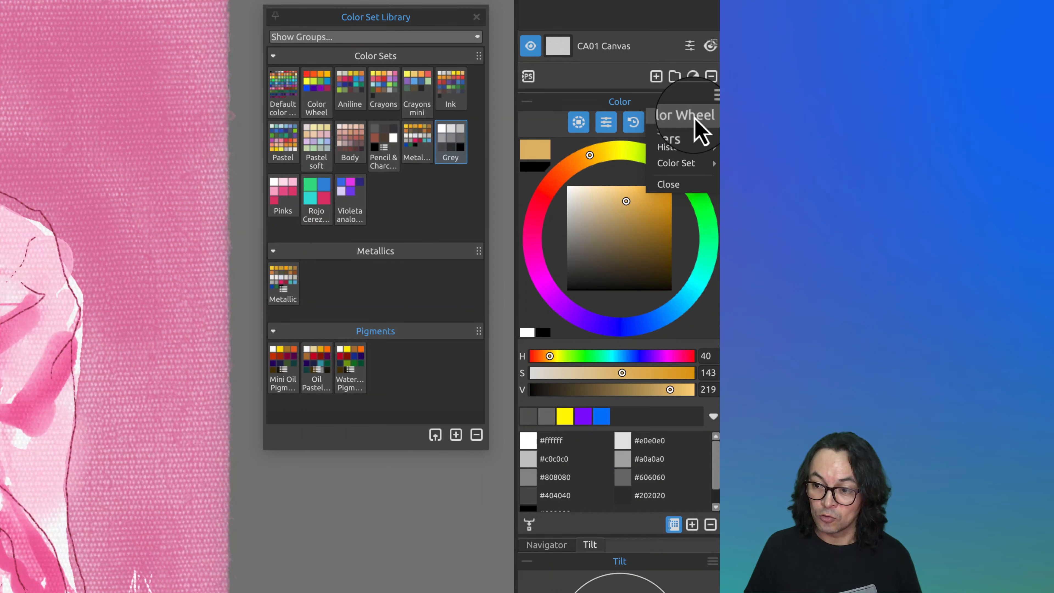
{"action": "mouse_move", "coordinate": [692, 122]}
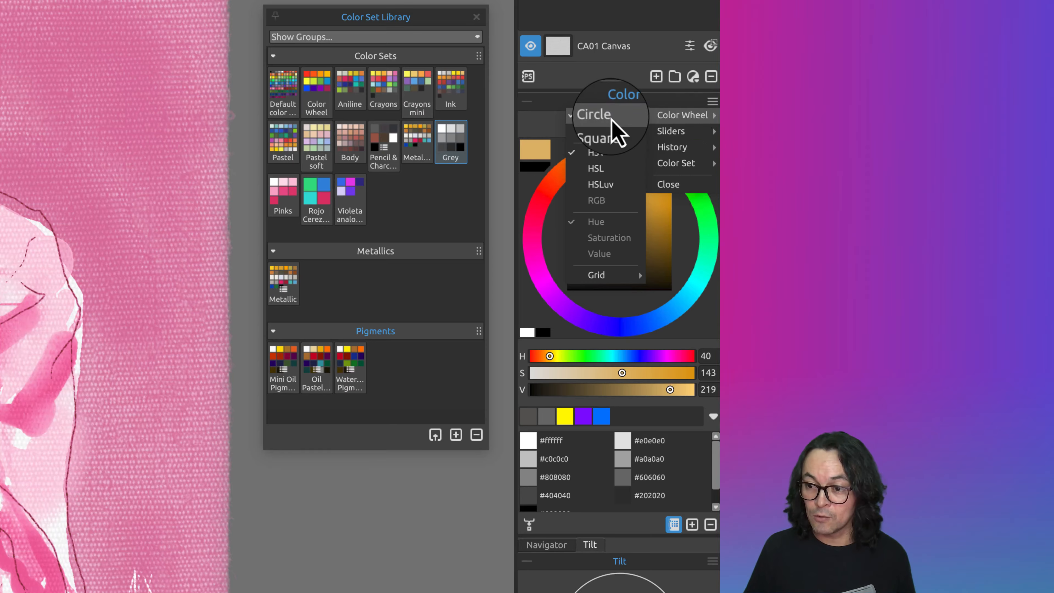
{"action": "left_click", "coordinate": [607, 139]}
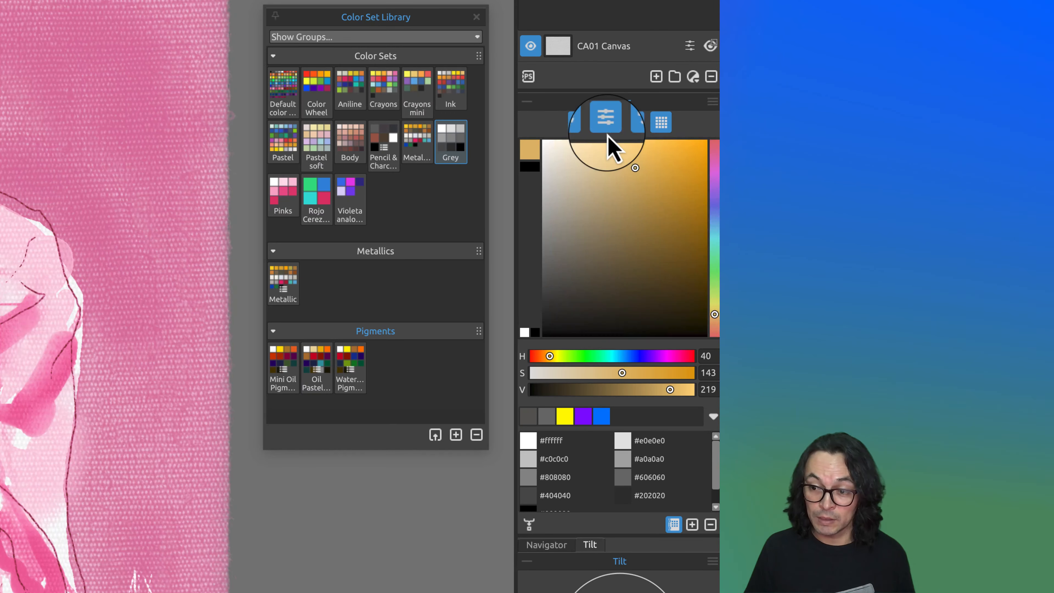
{"action": "left_click", "coordinate": [709, 102]}
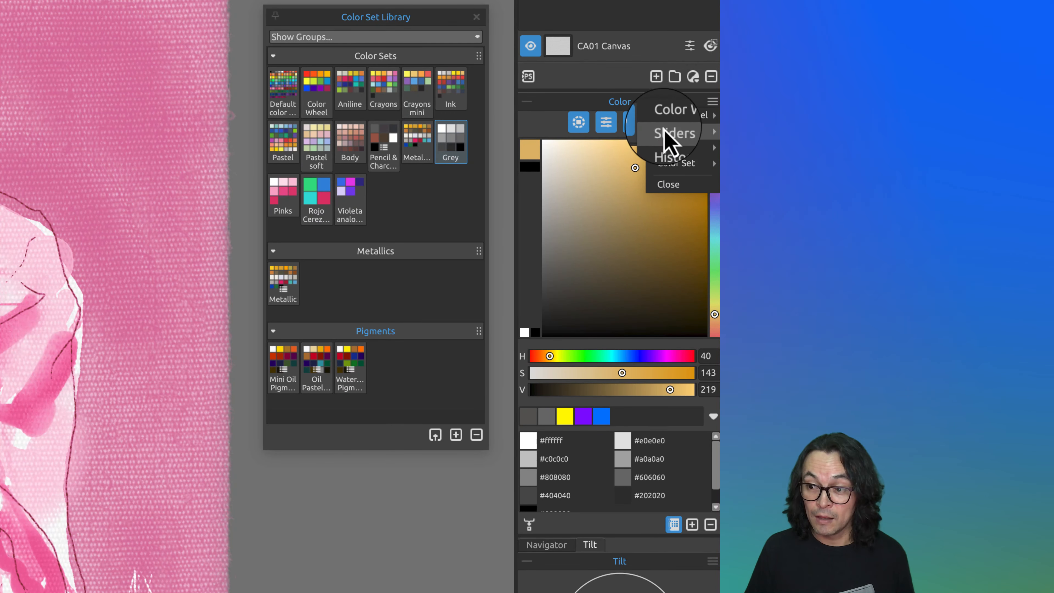
{"action": "left_click", "coordinate": [623, 120]}
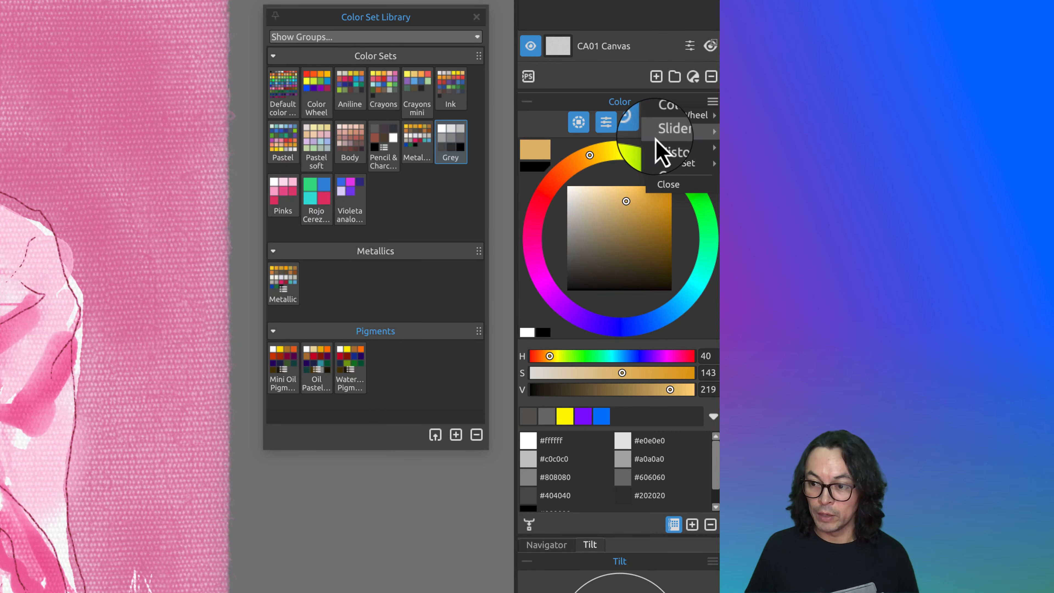
Review the available slider models and color wheel display options, leaving them as they are
{"action": "mouse_move", "coordinate": [657, 136]}
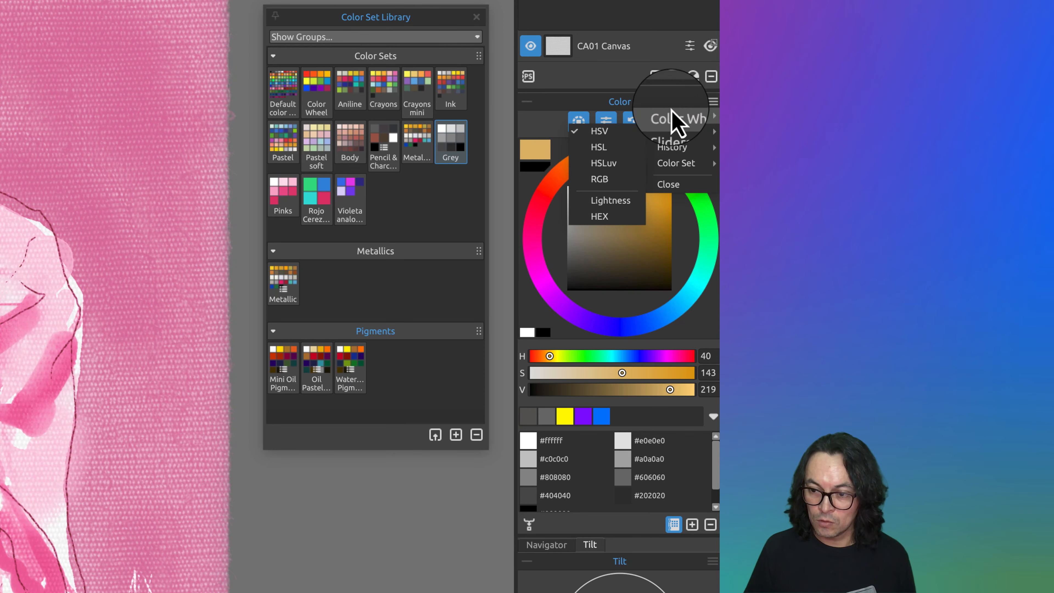
{"action": "left_click", "coordinate": [688, 114]}
{"action": "left_click", "coordinate": [713, 100]}
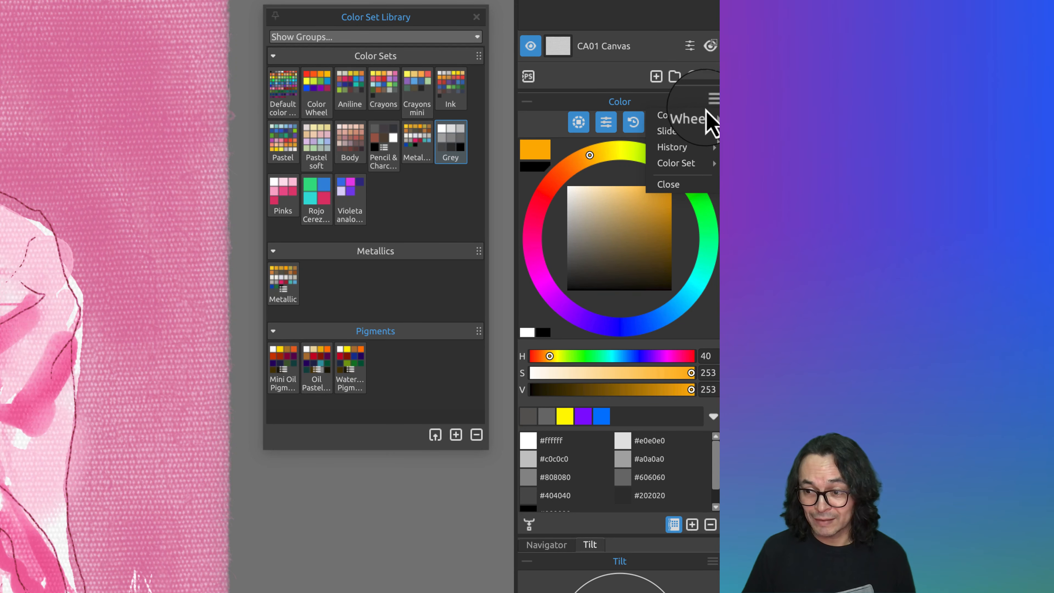
{"action": "left_click", "coordinate": [550, 124]}
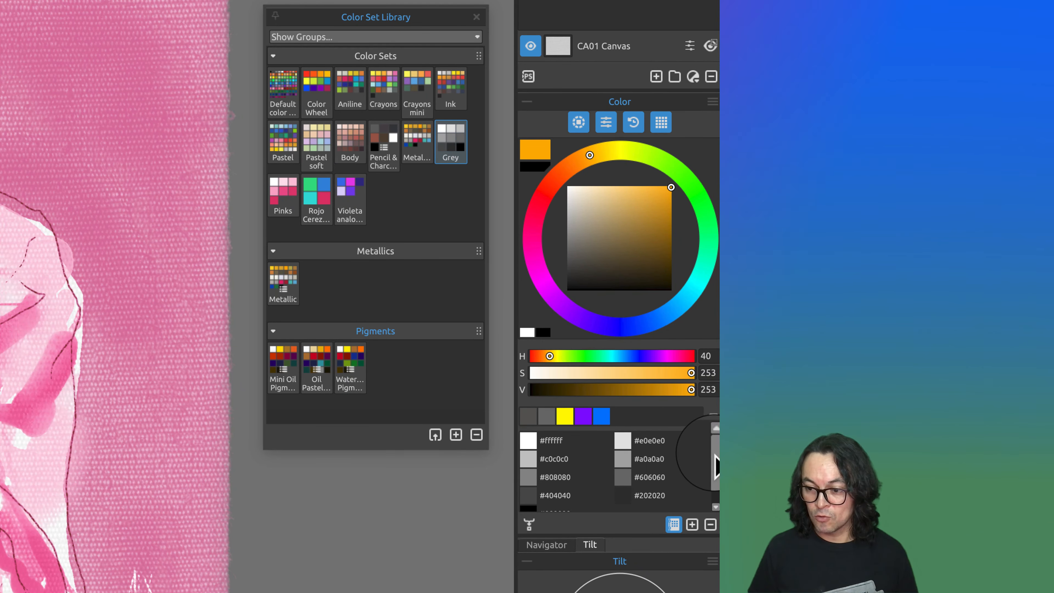
Enlarge the swatch area of the Color panel to fit the whole set, and load the Pinks color set
{"action": "scroll", "coordinate": [714, 488], "scroll_direction": "down", "scroll_amount": 1}
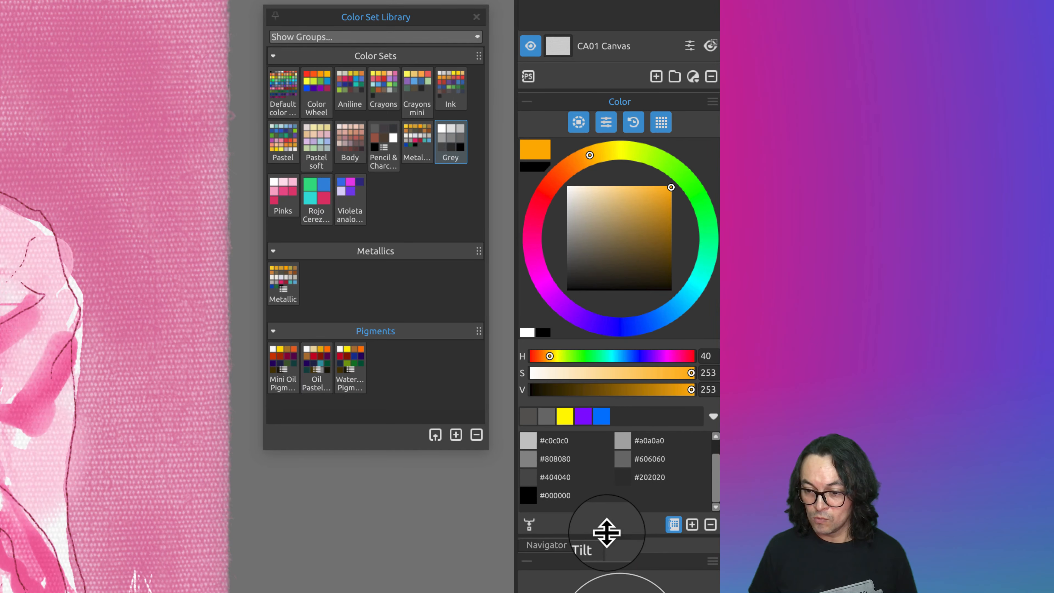
{"action": "left_click_drag", "start_coordinate": [608, 534], "coordinate": [607, 565]}
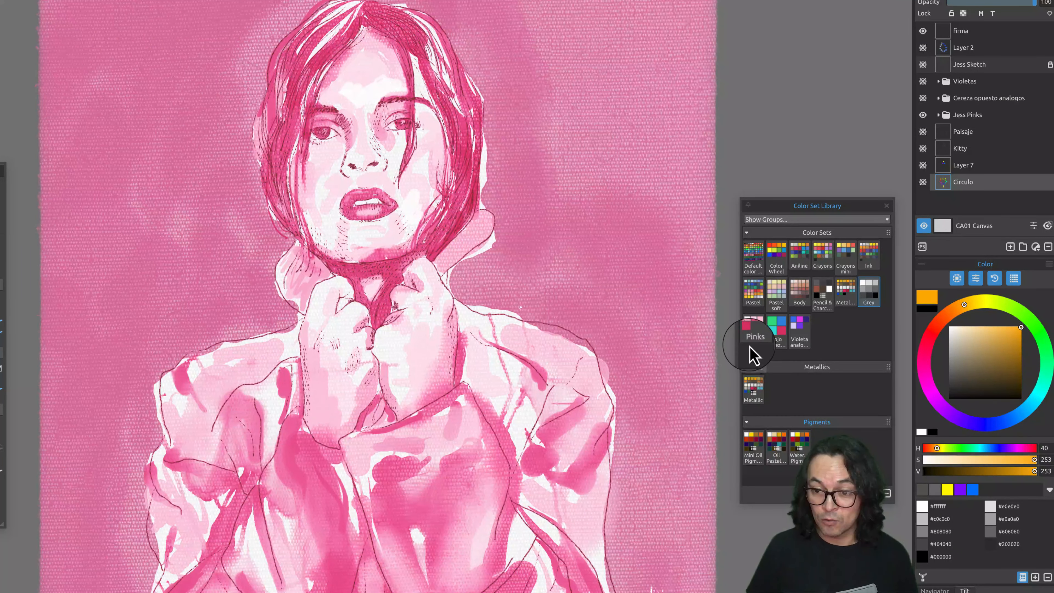
{"action": "left_click", "coordinate": [754, 332]}
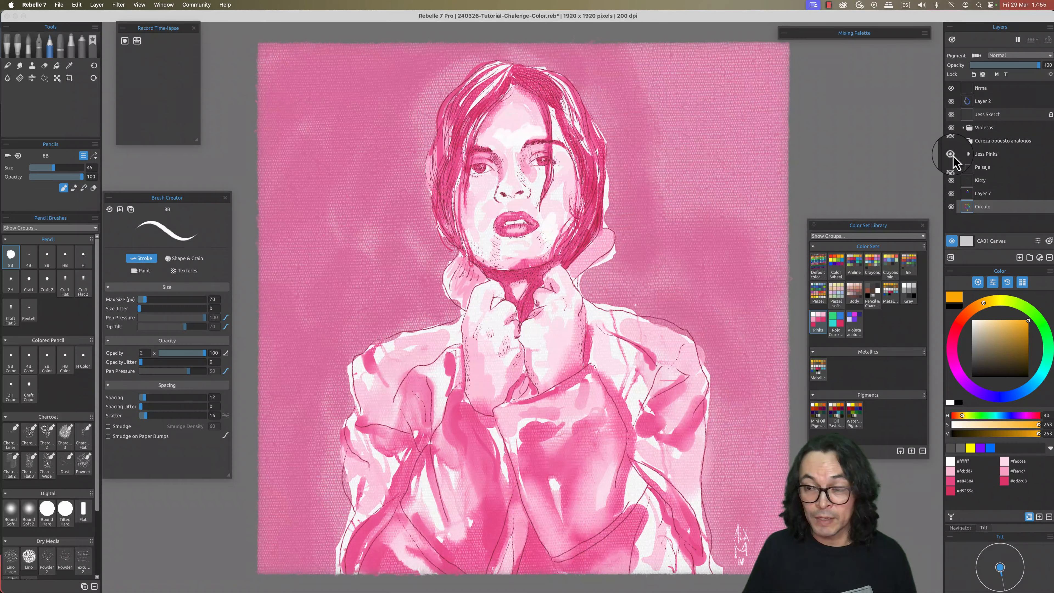
Hide the Jess Pinks group, and show and select the Cereza opuesto analogos group
{"action": "left_click", "coordinate": [951, 154]}
{"action": "left_click", "coordinate": [949, 141]}
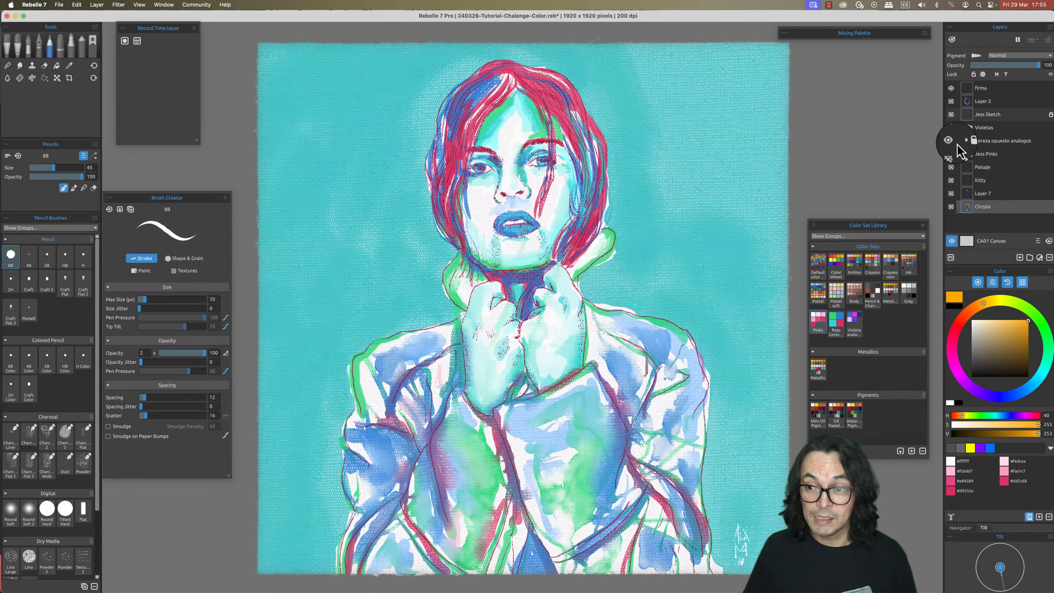
{"action": "left_click", "coordinate": [986, 144]}
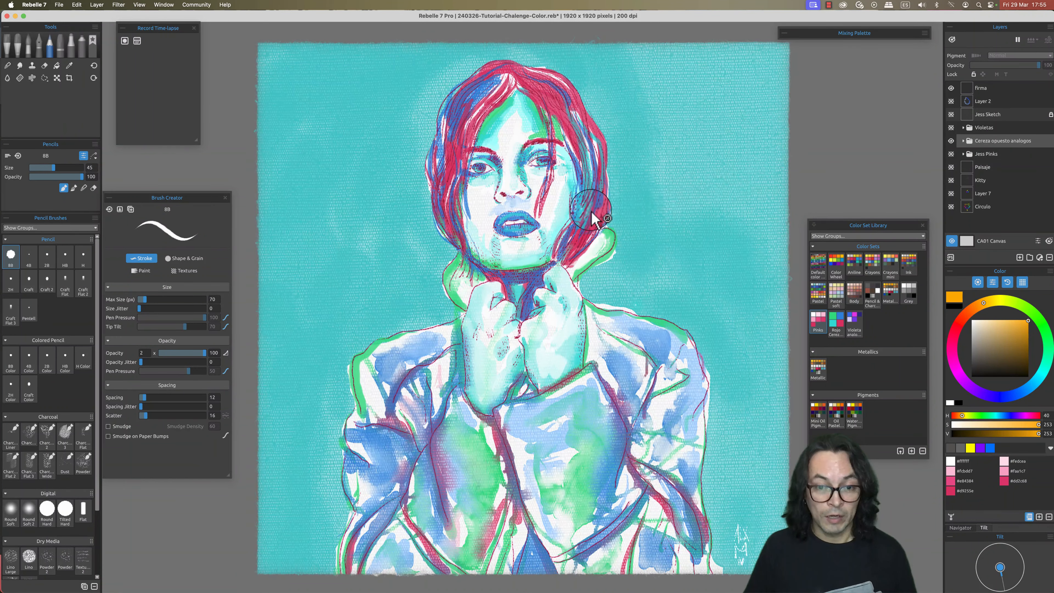
Compare the two portrait versions by switching visibility to Jess Pinks and back to Cereza opuesto analogos
{"action": "left_click", "coordinate": [950, 141]}
{"action": "left_click", "coordinate": [950, 154]}
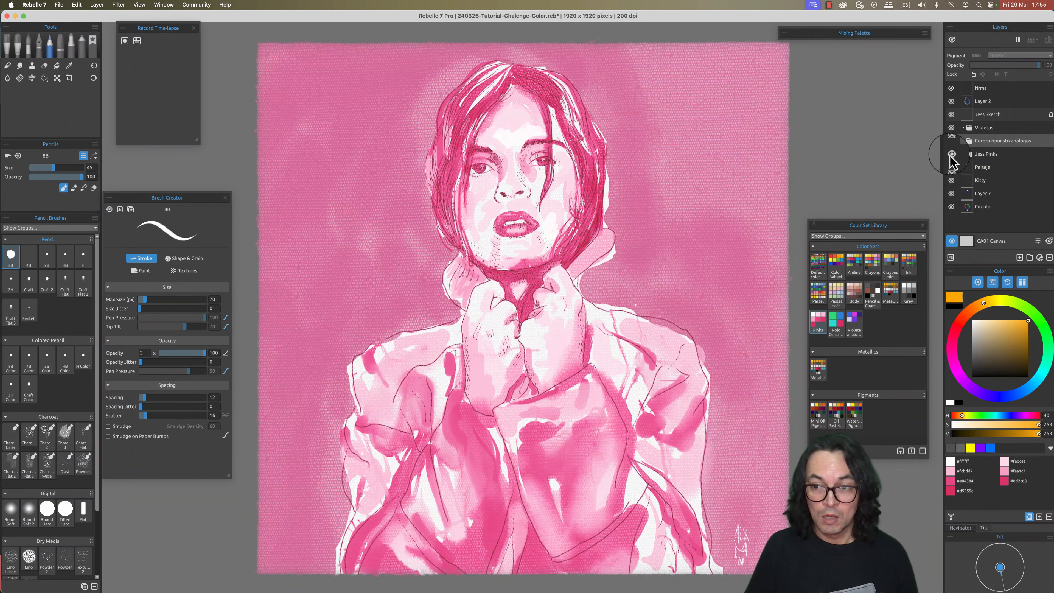
{"action": "left_click", "coordinate": [951, 154]}
{"action": "left_click", "coordinate": [951, 141]}
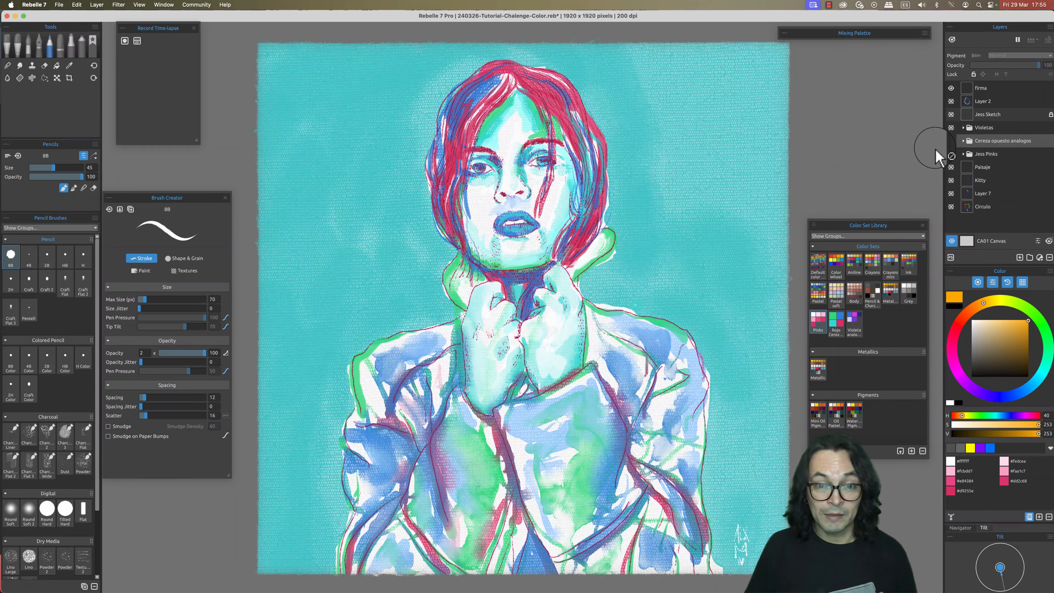
Load the Rojo Cereza color set, checking it against the Pinks set before returning to it
{"action": "left_click", "coordinate": [836, 331]}
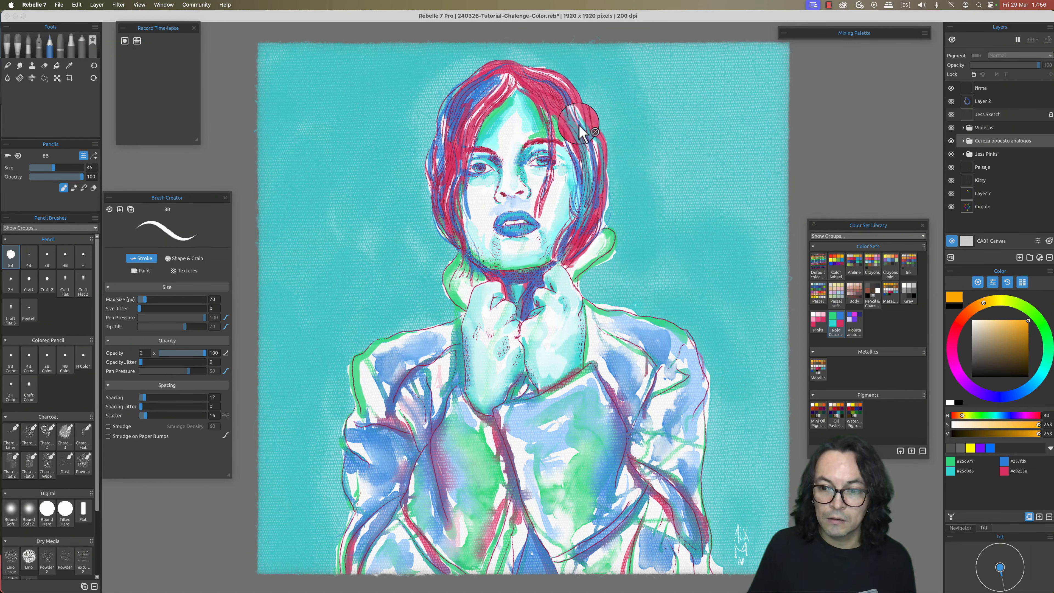
{"action": "left_click", "coordinate": [818, 319]}
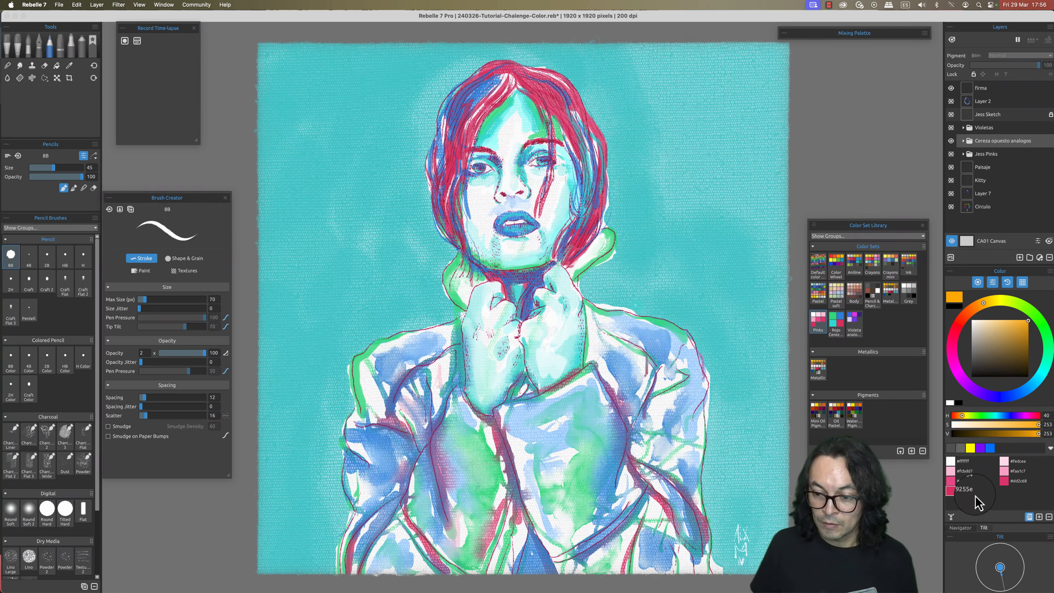
{"action": "left_click", "coordinate": [838, 330]}
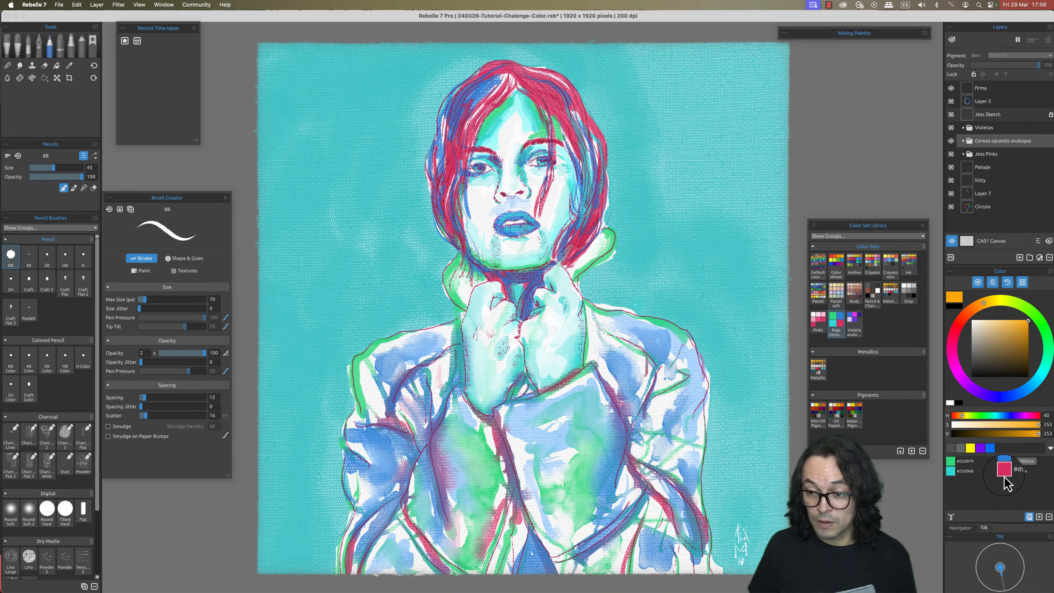
Pick the cherry red swatch #d9255e from the Rojo Cereza set as the active color
{"action": "left_click", "coordinate": [1005, 473]}
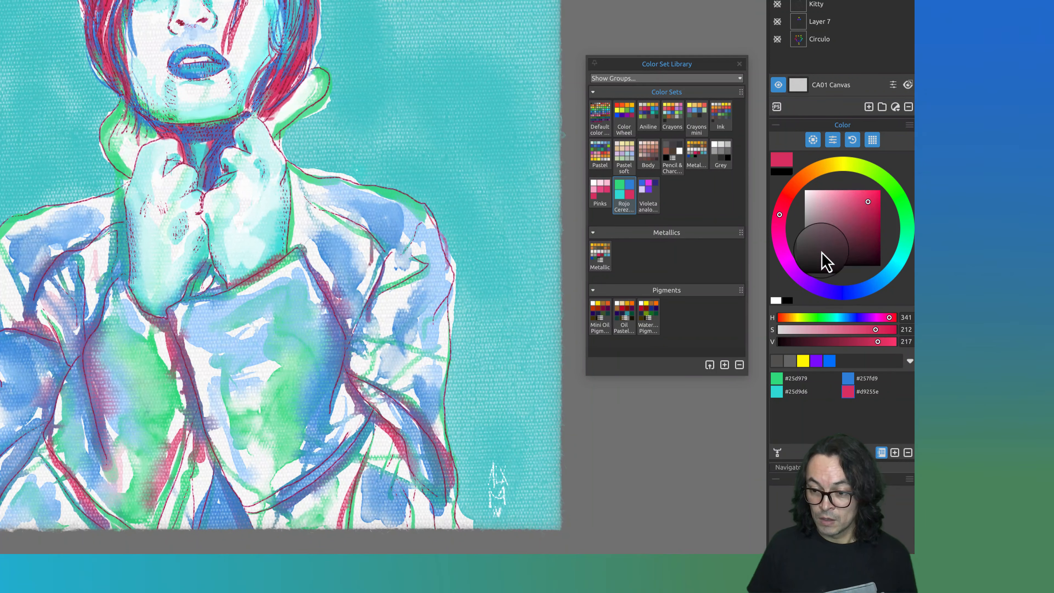
{"action": "left_click", "coordinate": [869, 341]}
{"action": "mouse_move", "coordinate": [855, 344]}
{"action": "left_mouse_down"}
{"action": "mouse_move", "coordinate": [783, 347]}
{"action": "mouse_move", "coordinate": [903, 358]}
{"action": "mouse_move", "coordinate": [798, 351]}
{"action": "mouse_move", "coordinate": [887, 367]}
{"action": "mouse_move", "coordinate": [879, 346]}
{"action": "mouse_move", "coordinate": [802, 336]}
{"action": "mouse_move", "coordinate": [888, 318]}
{"action": "left_mouse_up"}
{"action": "left_click", "coordinate": [848, 394]}
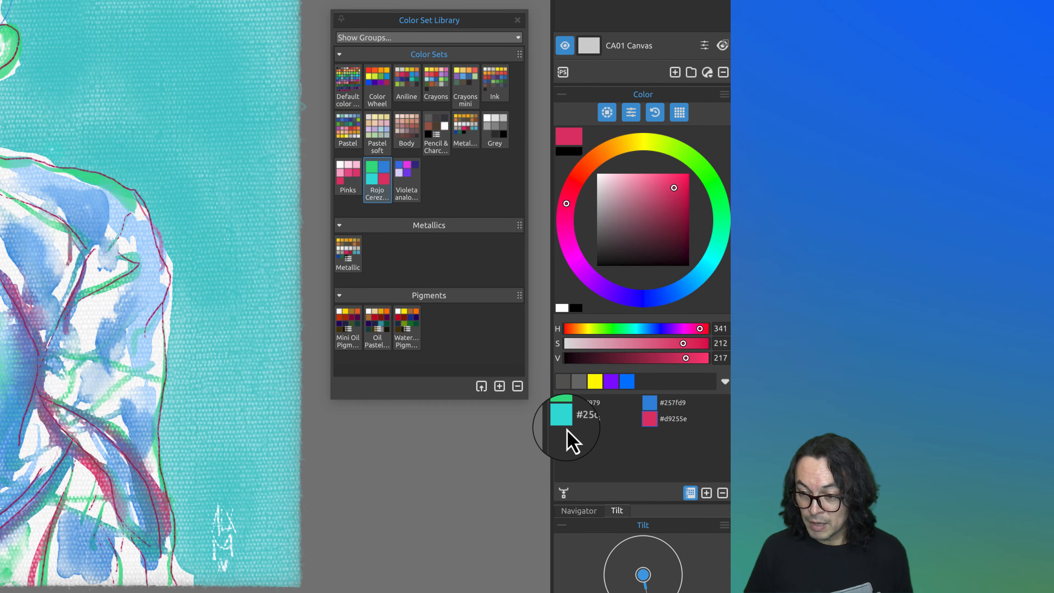
Examine where the swatches #25d9d6, #25d979, #257fd9 and #d9255e sit on the color wheel by picking them in turn
{"action": "left_click", "coordinate": [564, 420]}
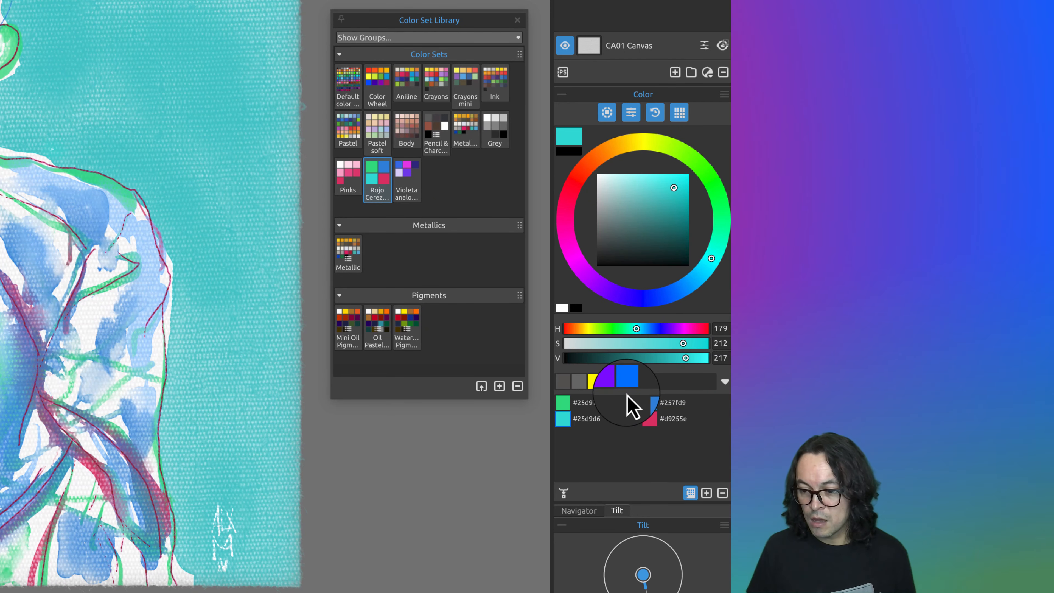
{"action": "left_click", "coordinate": [563, 405]}
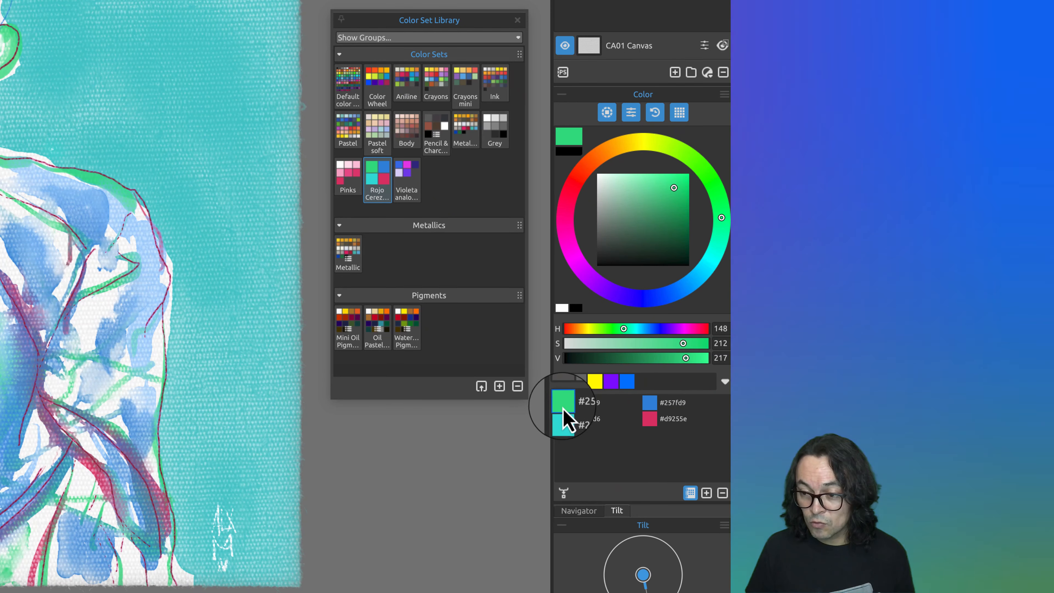
{"action": "left_click", "coordinate": [647, 404]}
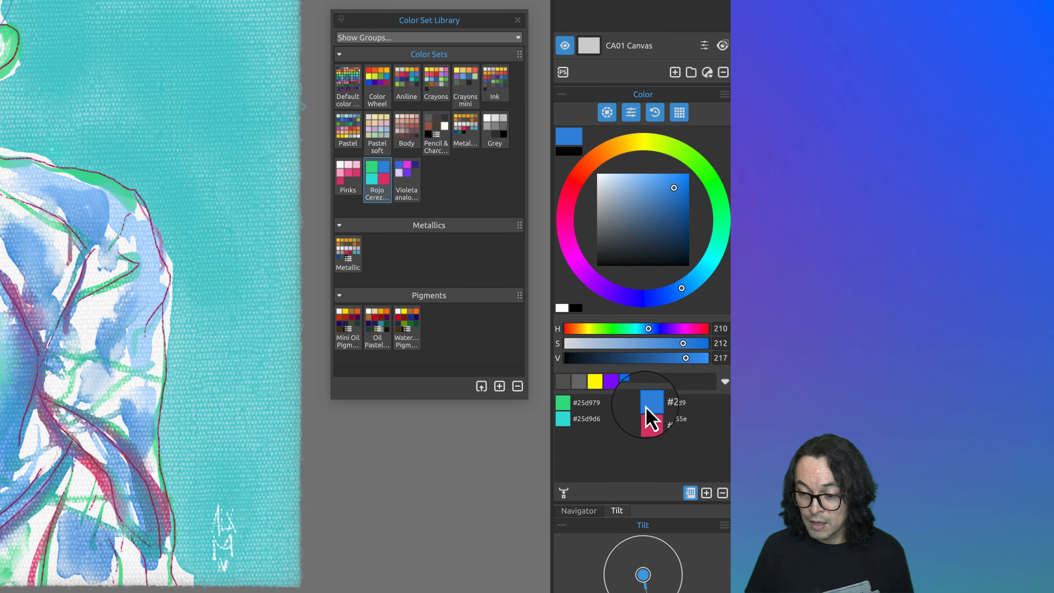
{"action": "left_click", "coordinate": [563, 403]}
{"action": "left_click", "coordinate": [563, 418]}
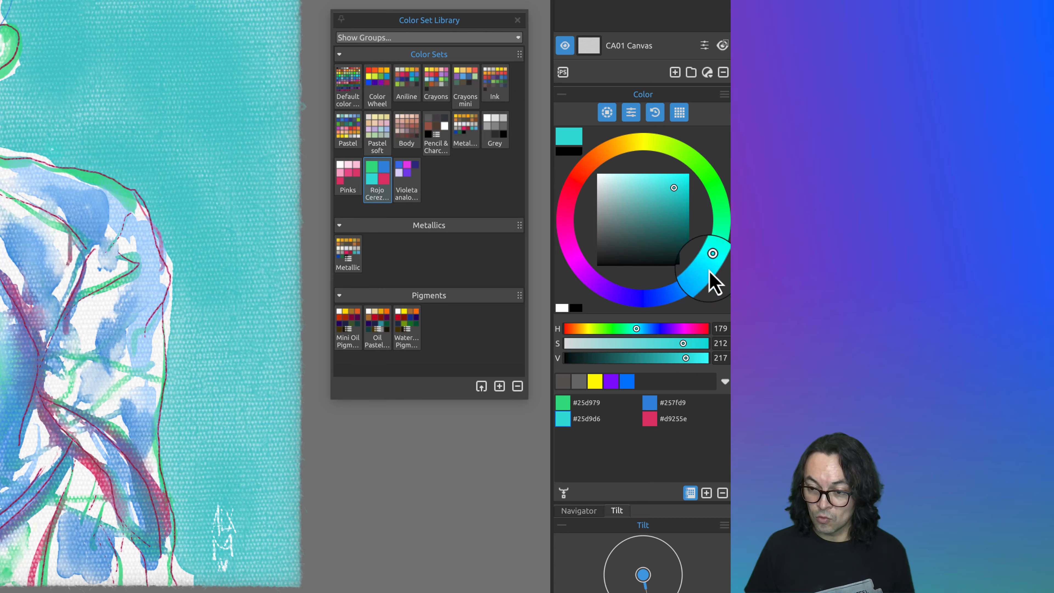
{"action": "left_click", "coordinate": [649, 424]}
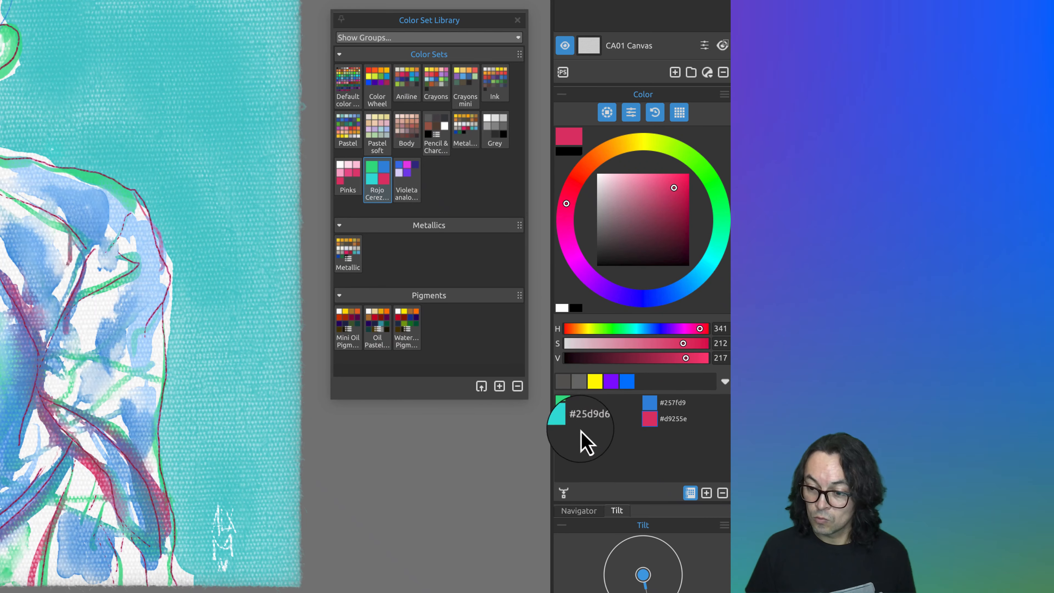
{"action": "left_click", "coordinate": [565, 419]}
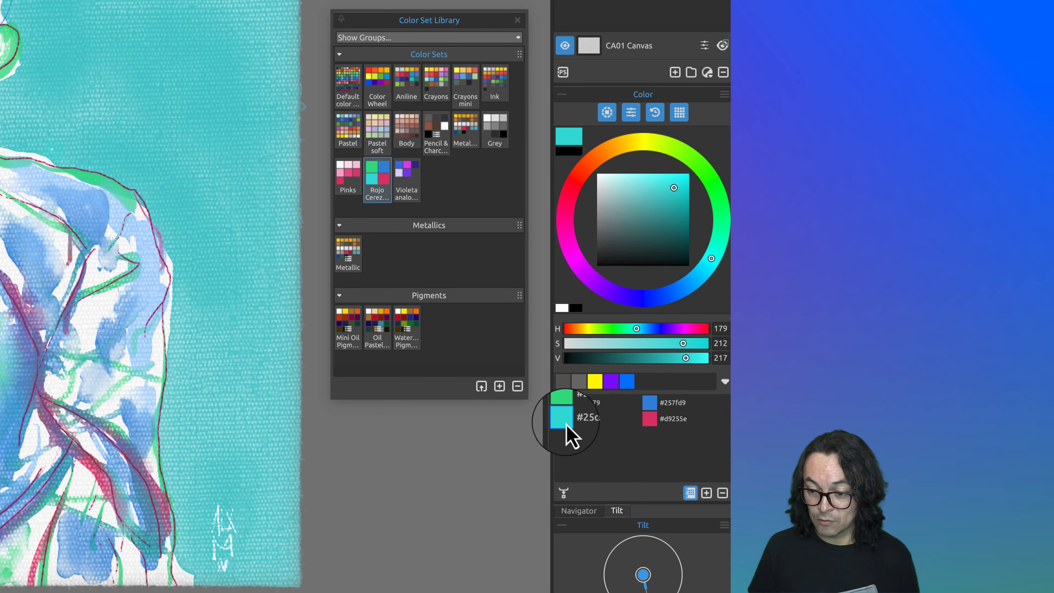
{"action": "left_click", "coordinate": [563, 401]}
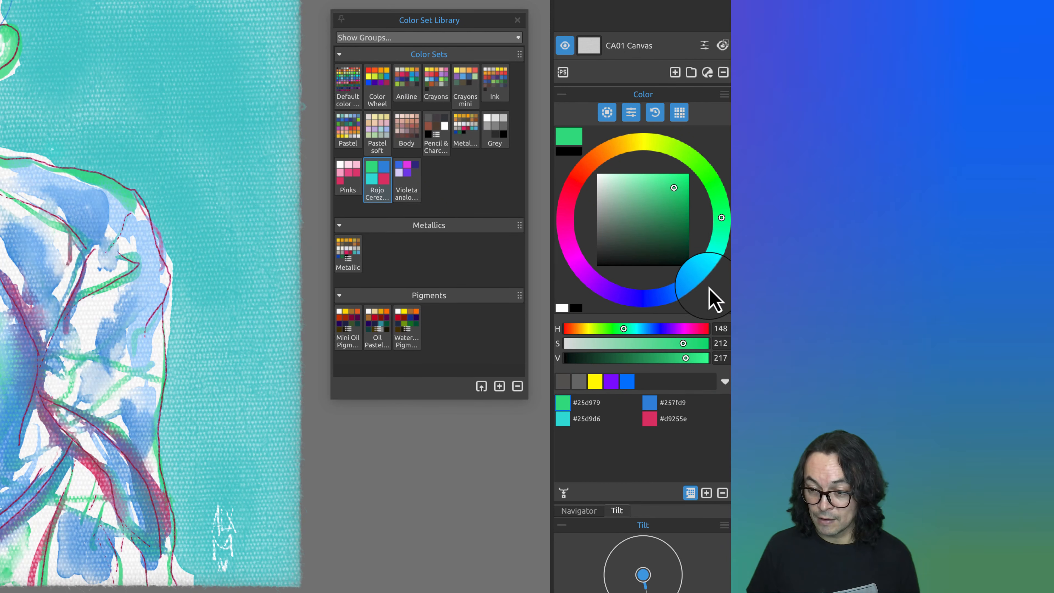
Pick the blue swatch #257fd9 and compare the Cereza opuesto analogos portrait with the Violetas version by toggling their visibility
{"action": "left_click", "coordinate": [650, 403]}
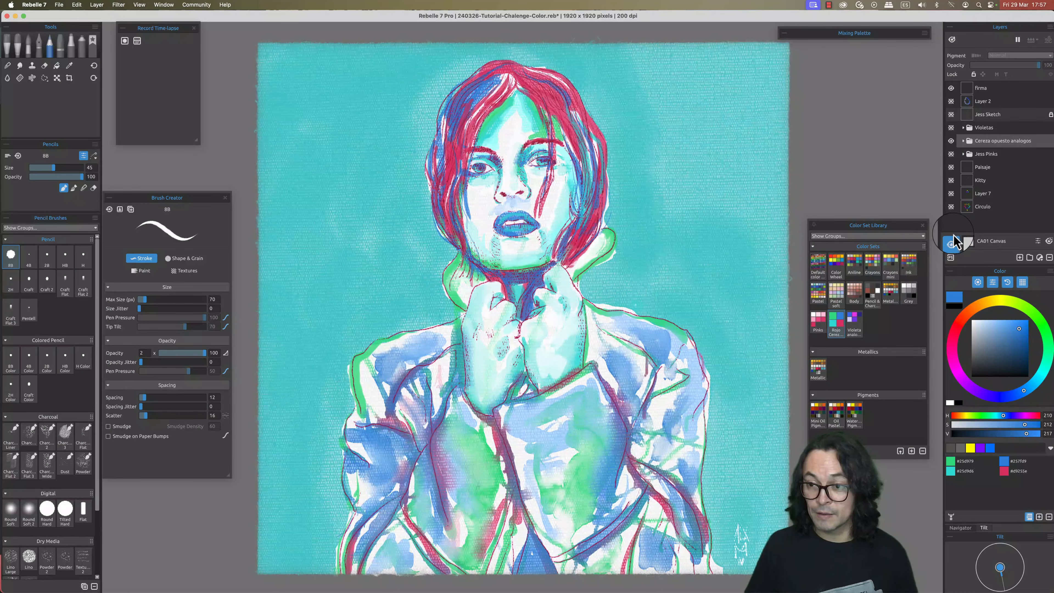
{"action": "left_click", "coordinate": [950, 141]}
{"action": "left_click", "coordinate": [951, 127]}
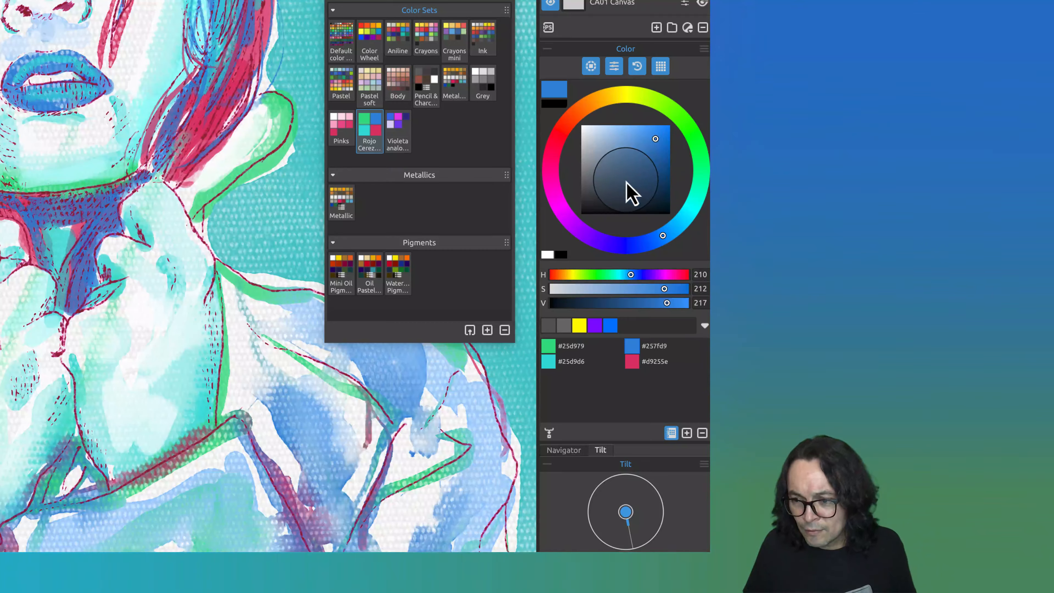
Mix the green #5db146 on the color wheel, add it to the Rojo Cereza set, and remove it again
{"action": "left_click_drag", "start_coordinate": [626, 182], "coordinate": [636, 153]}
{"action": "left_click_drag", "start_coordinate": [632, 95], "coordinate": [685, 124]}
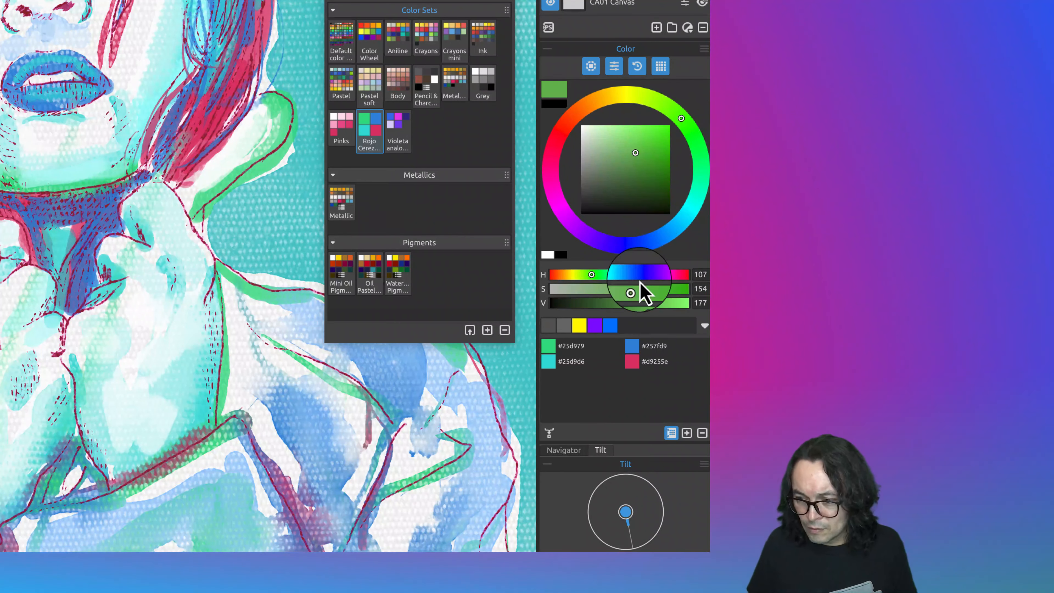
{"action": "left_click", "coordinate": [687, 433]}
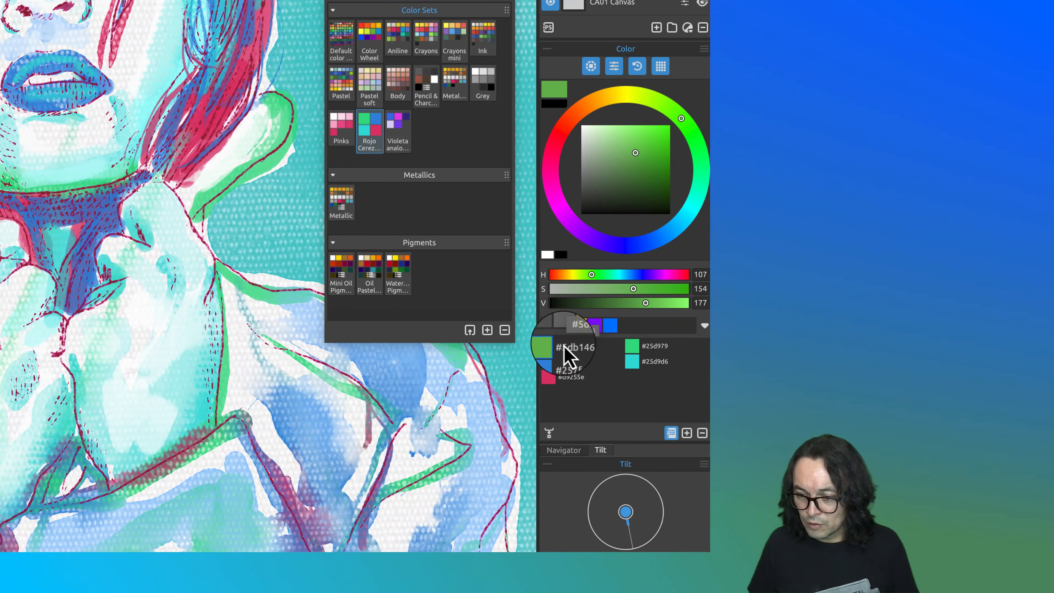
{"action": "left_click", "coordinate": [702, 433]}
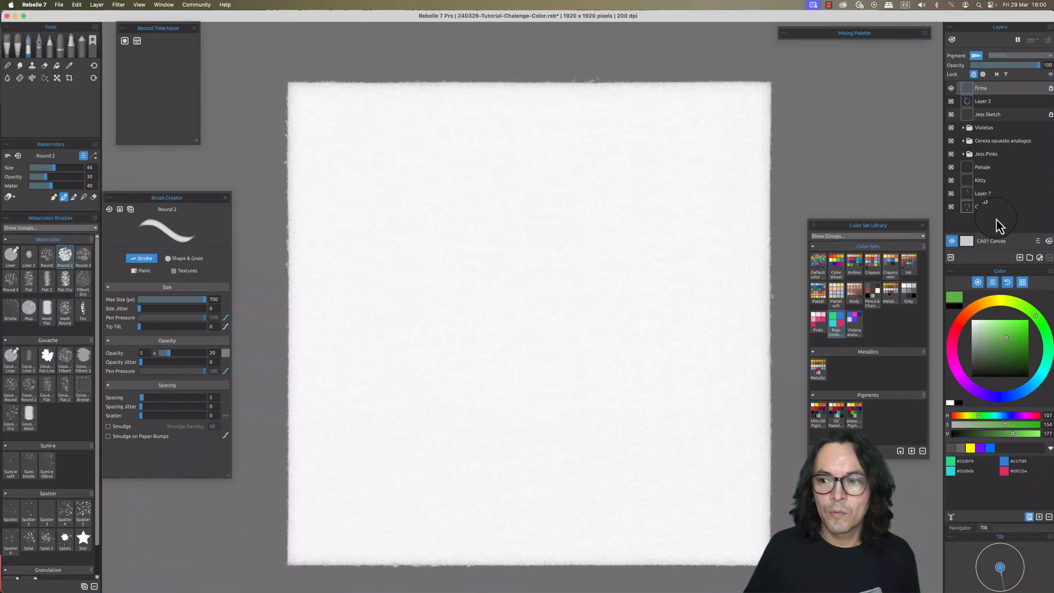
Add a layer named circulo 02 above Circulo, hide the Circulo layer, and switch to the Flat Dry oil brush
{"action": "left_click", "coordinate": [951, 206]}
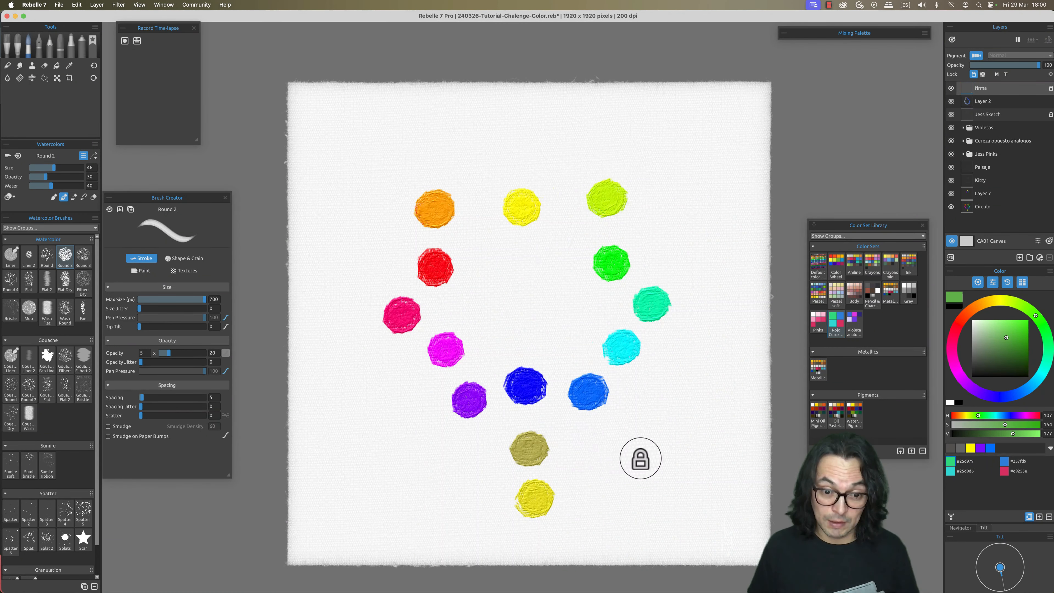
{"action": "left_click", "coordinate": [987, 208]}
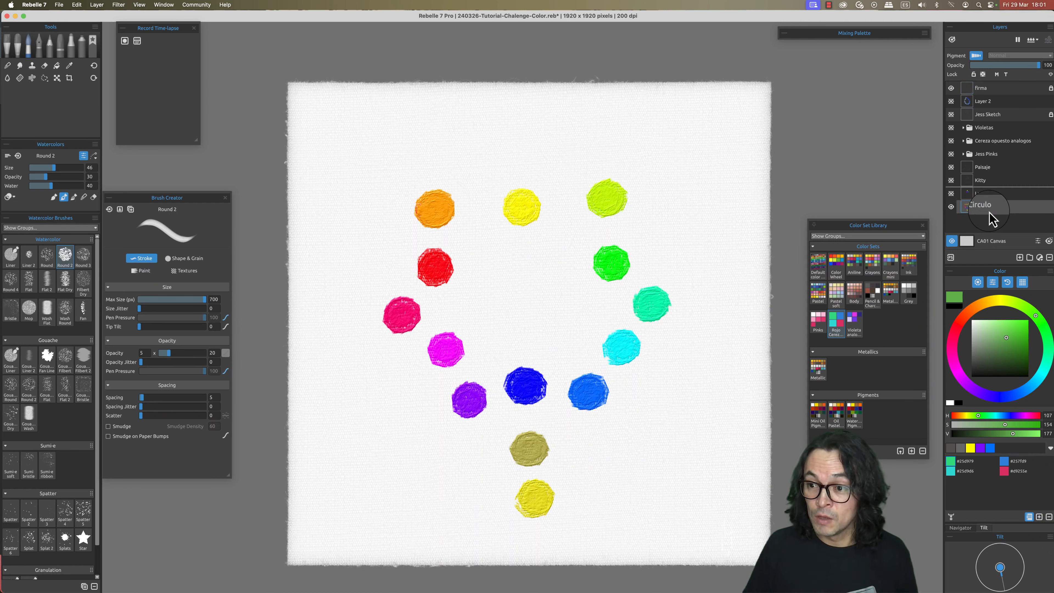
{"action": "left_click", "coordinate": [1020, 257]}
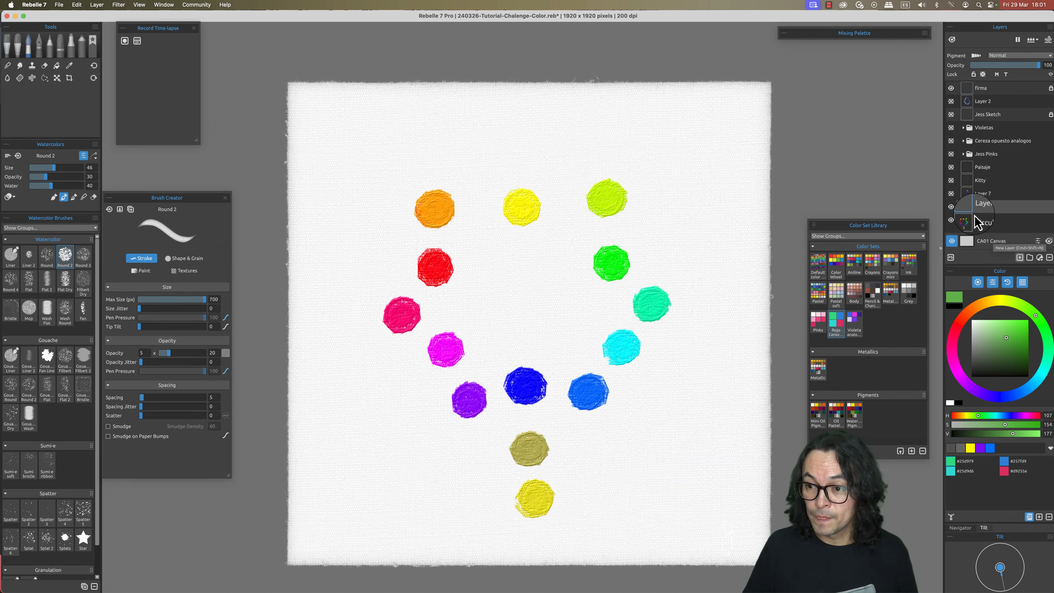
{"action": "left_click", "coordinate": [951, 220]}
{"action": "double_click", "coordinate": [984, 208]}
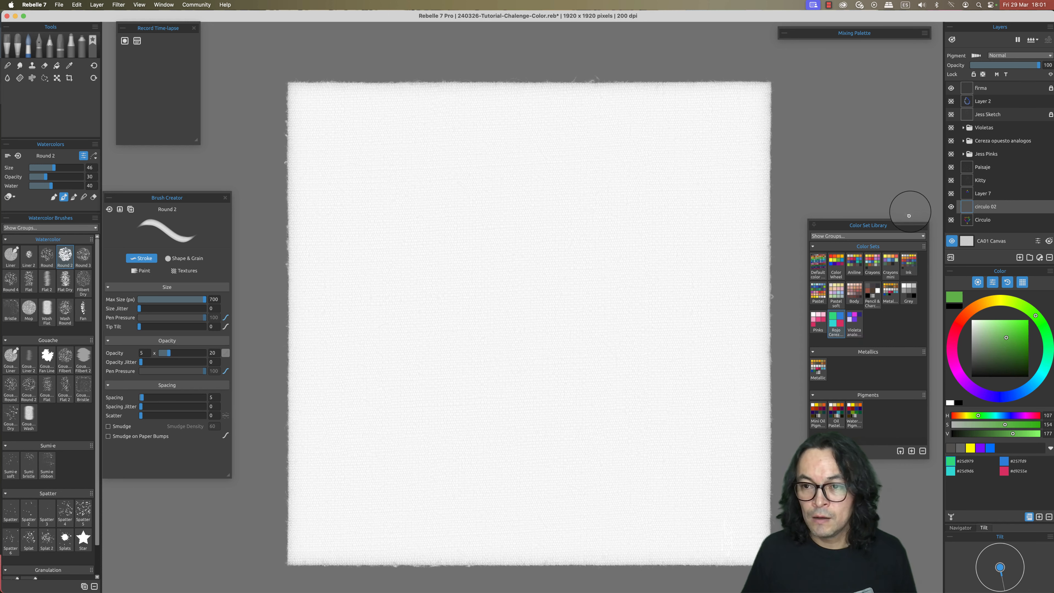
{"action": "left_click", "coordinate": [9, 50]}
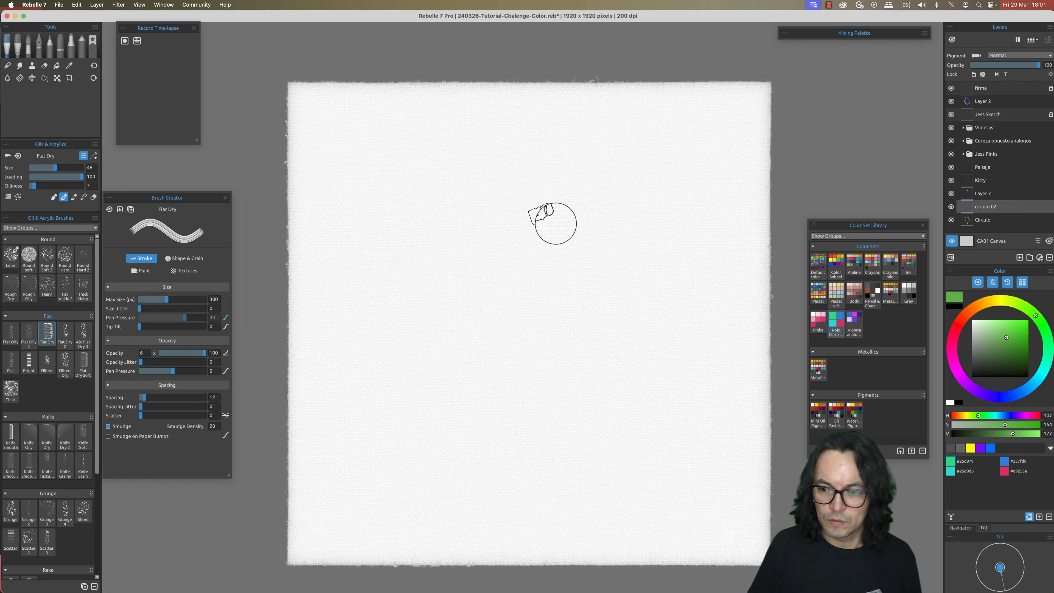
Try the brush on the canvas with a dark green patch and a dark blue stroke at hue 193
{"action": "left_click", "coordinate": [1015, 351]}
{"action": "mouse_move", "coordinate": [527, 223]}
{"action": "left_mouse_down"}
{"action": "mouse_move", "coordinate": [543, 217]}
{"action": "mouse_move", "coordinate": [553, 190]}
{"action": "mouse_move", "coordinate": [523, 207]}
{"action": "mouse_move", "coordinate": [498, 250]}
{"action": "left_mouse_up"}
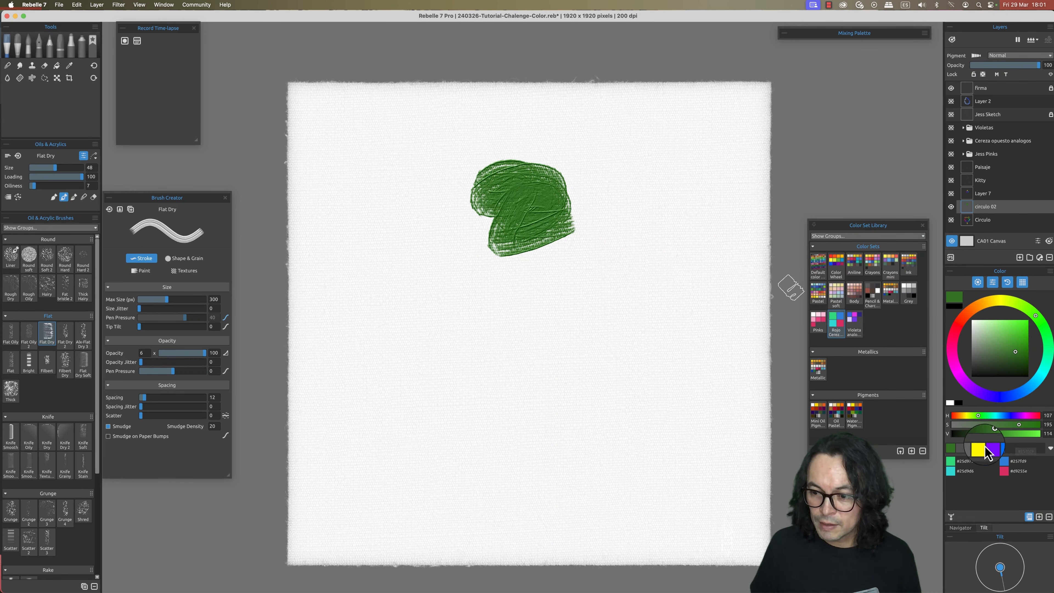
{"action": "left_click_drag", "start_coordinate": [1034, 316], "coordinate": [1035, 381]}
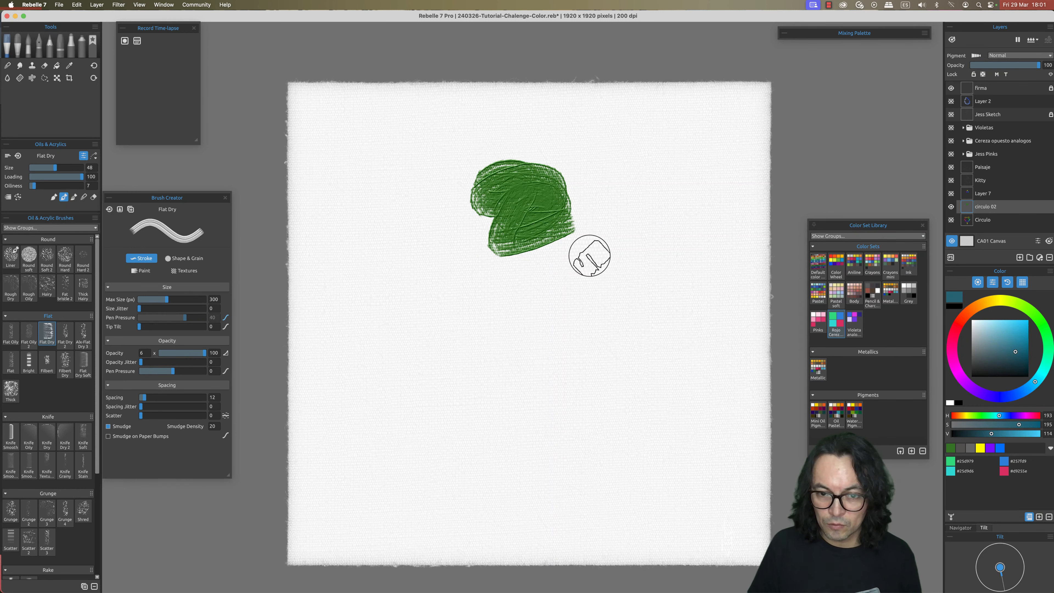
{"action": "mouse_move", "coordinate": [589, 255]}
{"action": "left_mouse_down"}
{"action": "mouse_move", "coordinate": [572, 266]}
{"action": "mouse_move", "coordinate": [600, 278]}
{"action": "mouse_move", "coordinate": [589, 290]}
{"action": "left_mouse_up"}
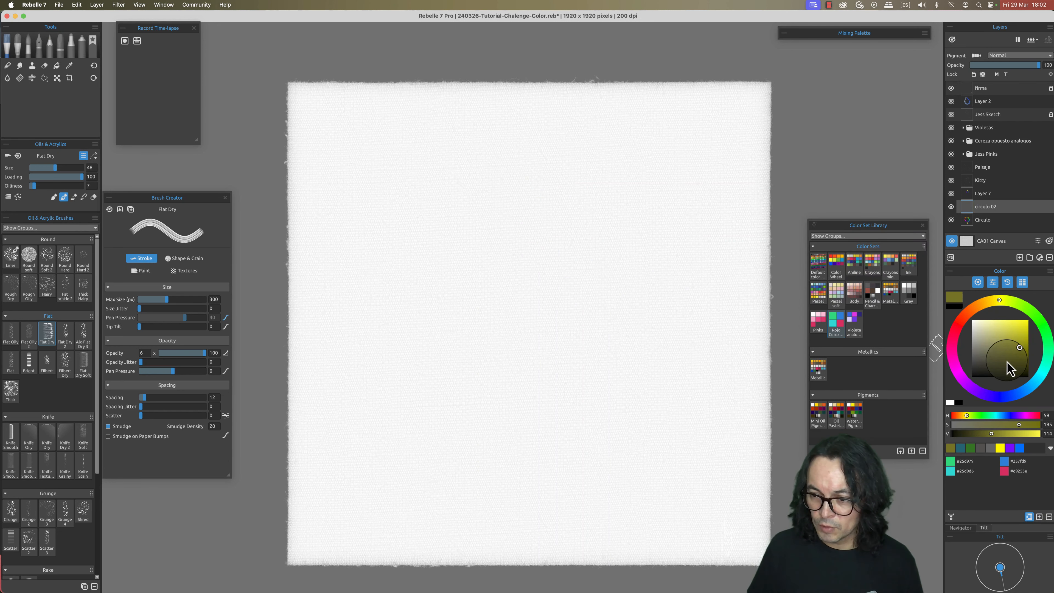
Paint a round yellow dot at the upper middle of the canvas, using saturation and value 255
{"action": "left_click_drag", "start_coordinate": [1016, 351], "coordinate": [1040, 319]}
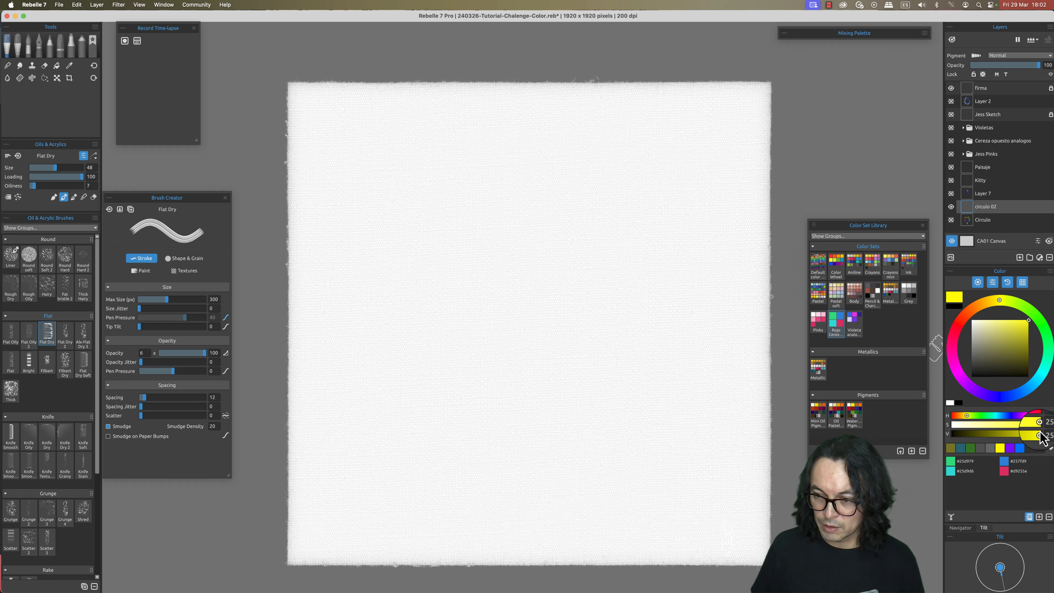
{"action": "left_click", "coordinate": [999, 303]}
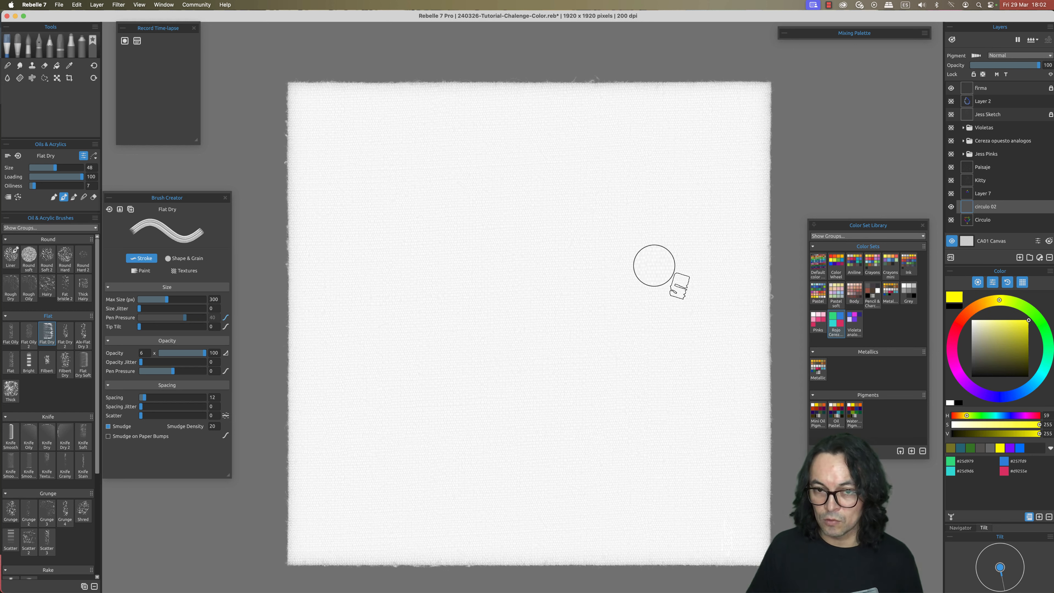
{"action": "left_click_drag", "start_coordinate": [513, 188], "coordinate": [516, 205]}
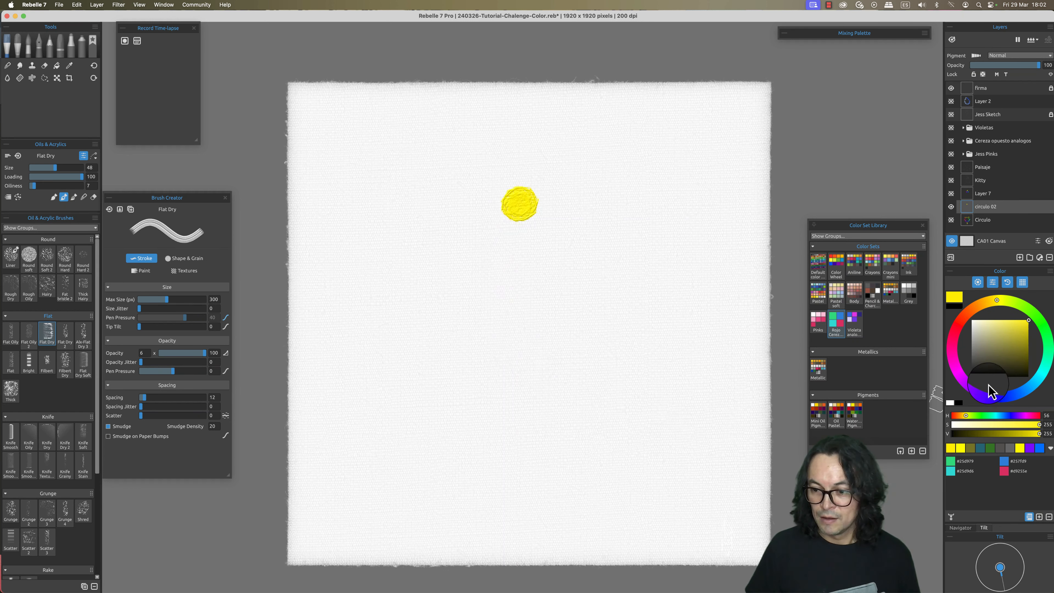
Set the color to pure blue, hue 238, and paint a dot in the lower canvas directly below the yellow one
{"action": "left_click", "coordinate": [1001, 397]}
{"action": "left_click_drag", "start_coordinate": [1001, 403], "coordinate": [998, 404]}
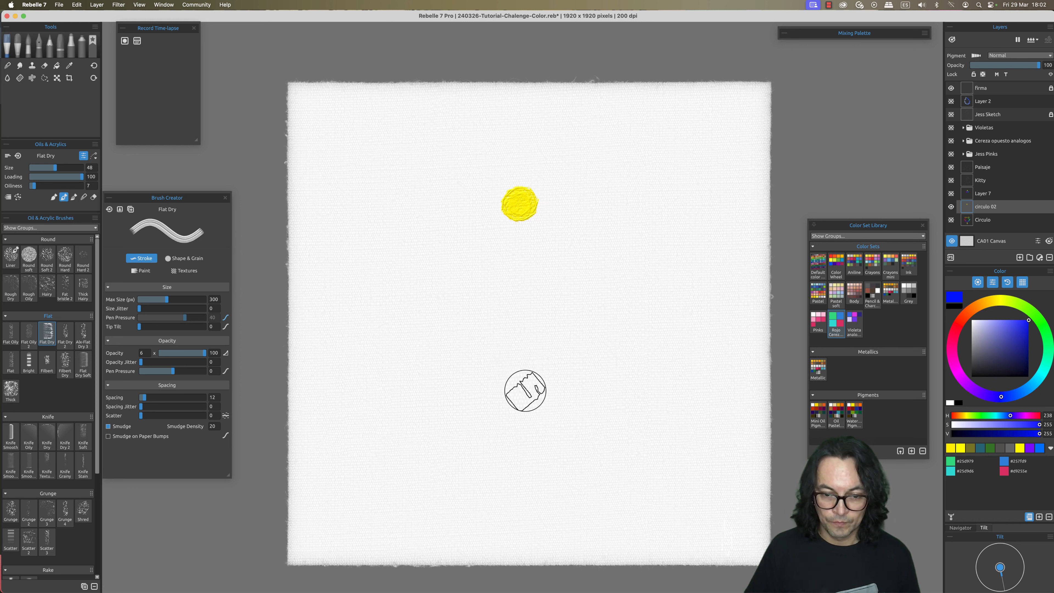
{"action": "left_click_drag", "start_coordinate": [521, 391], "coordinate": [518, 394]}
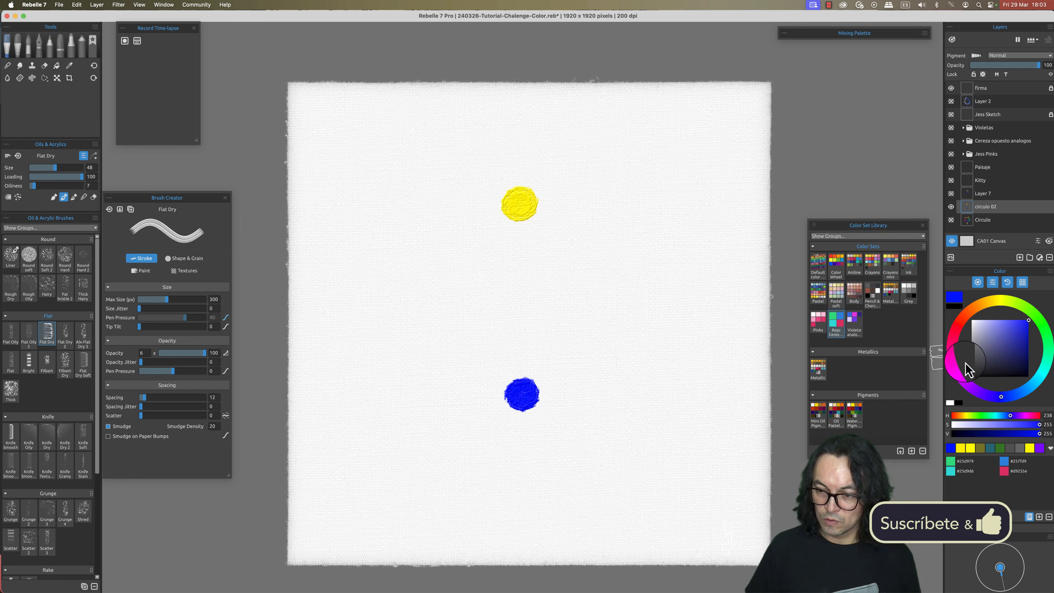
Paint a red dot with hue 350 at the upper left of the dot ring and a cyan dot with hue 180 opposite it
{"action": "left_click", "coordinate": [955, 332]}
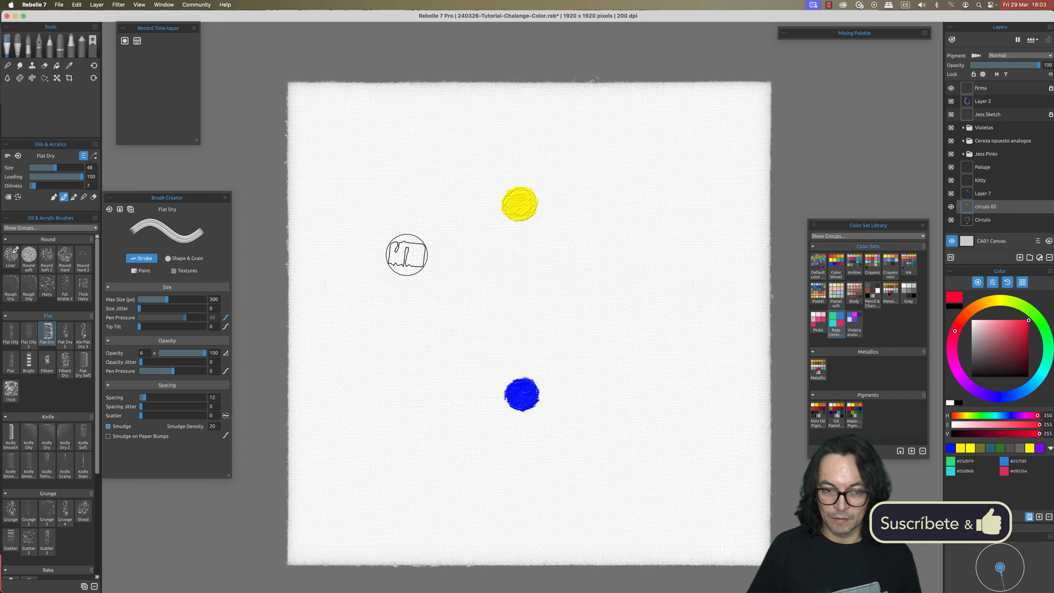
{"action": "left_click_drag", "start_coordinate": [412, 257], "coordinate": [418, 258]}
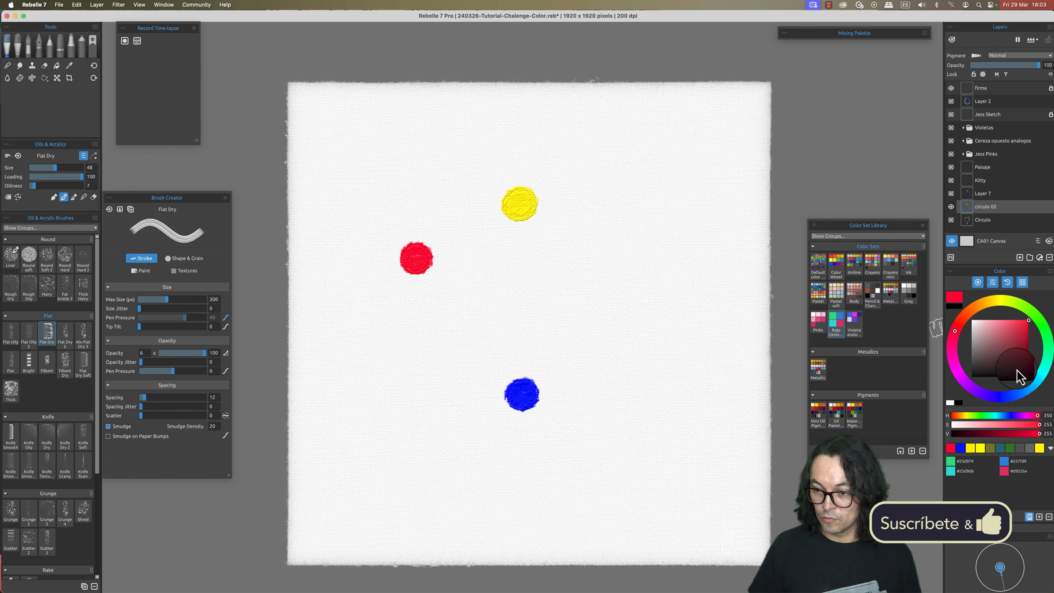
{"action": "left_click", "coordinate": [1041, 371]}
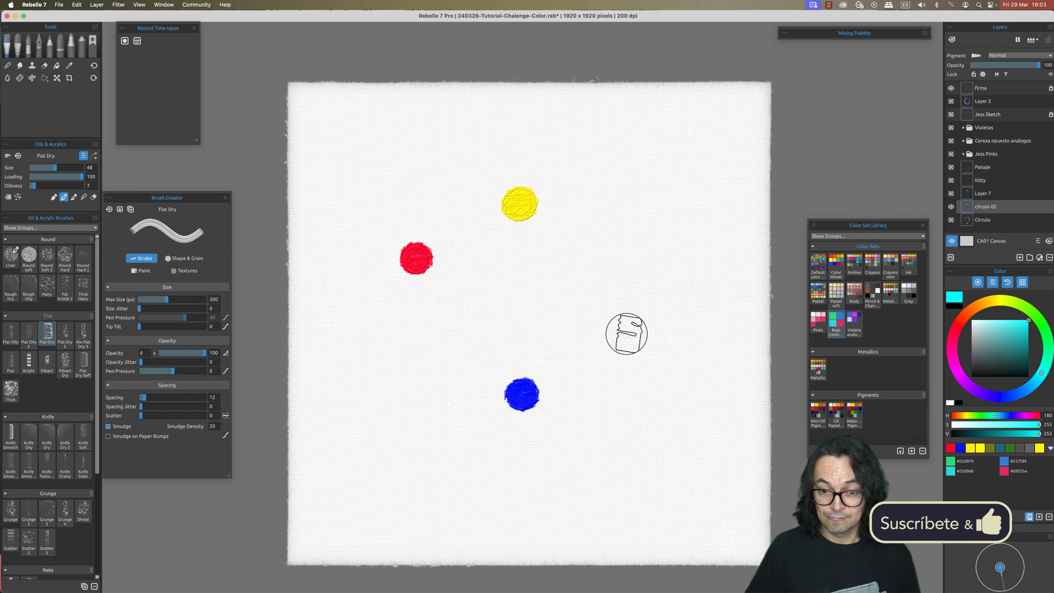
{"action": "left_click_drag", "start_coordinate": [626, 334], "coordinate": [628, 331]}
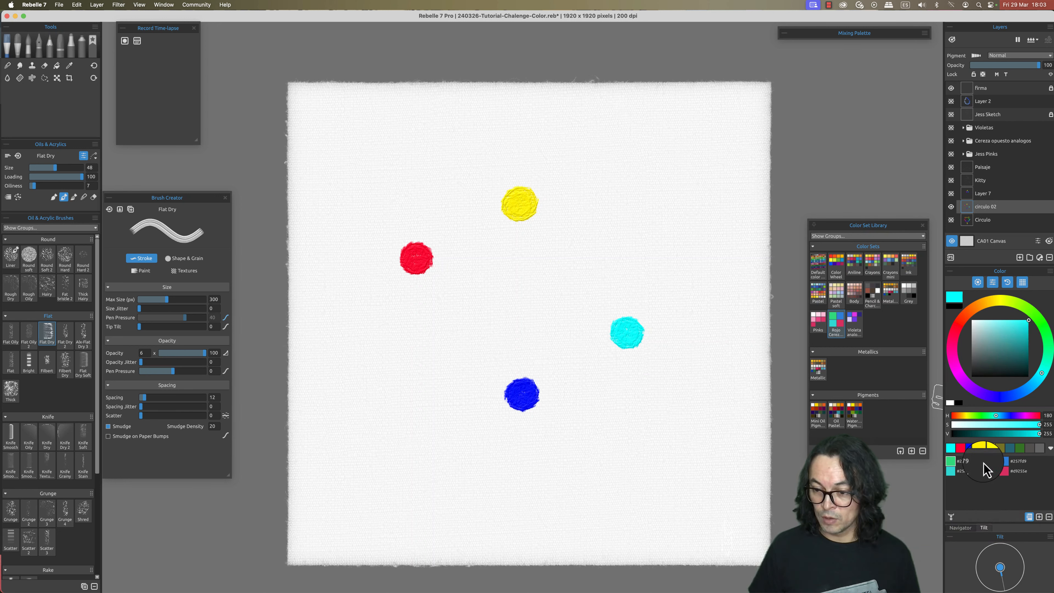
Paint a pure green dot with hue 121 between the yellow and cyan dots, redoing it slightly farther out
{"action": "left_click", "coordinate": [960, 447]}
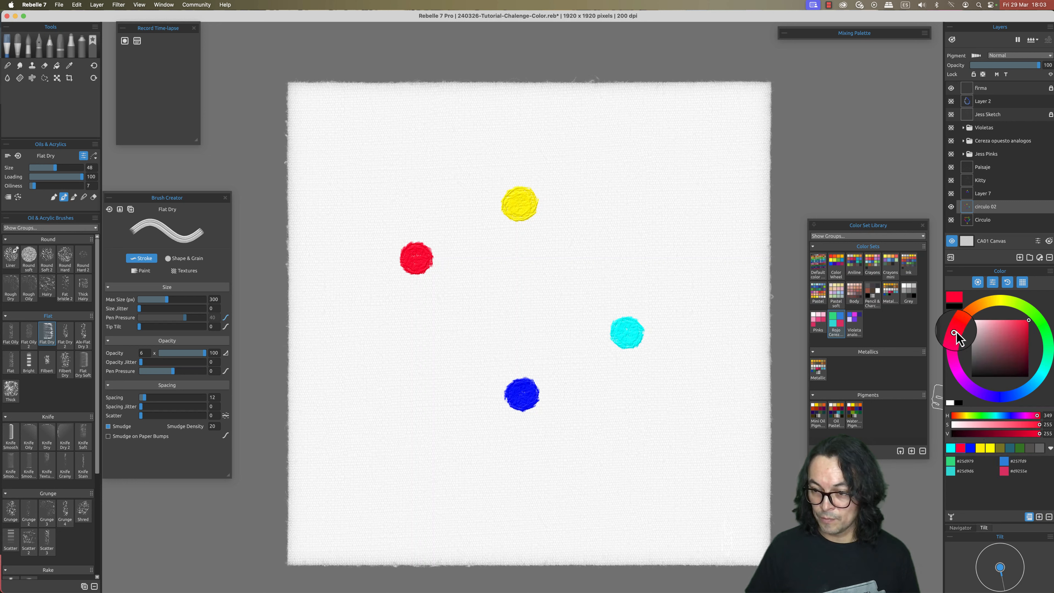
{"action": "left_click", "coordinate": [1042, 327]}
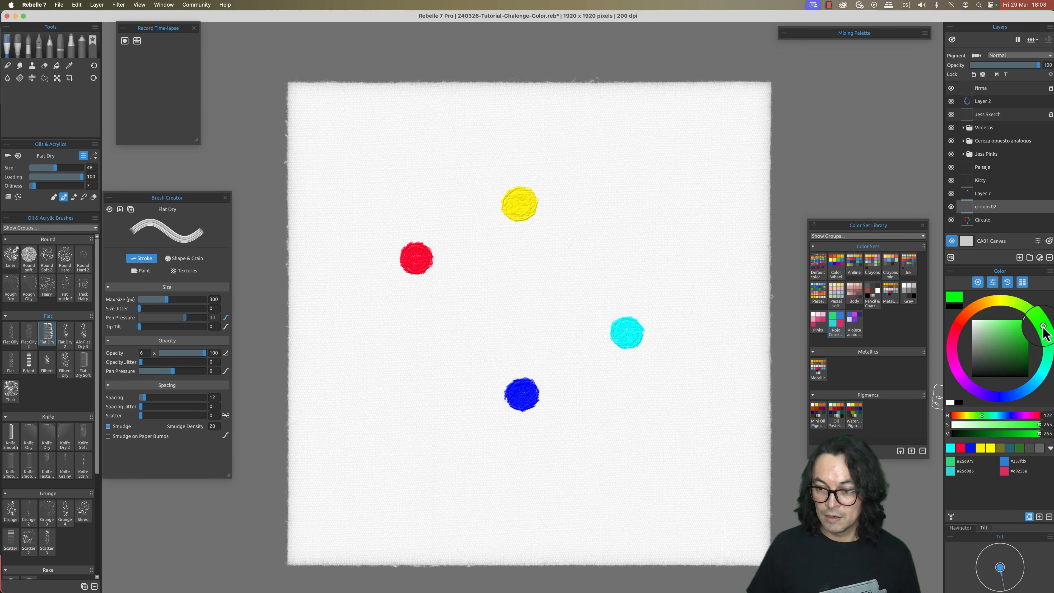
{"action": "left_click_drag", "start_coordinate": [598, 250], "coordinate": [601, 248]}
{"action": "key", "text": "super+z"}
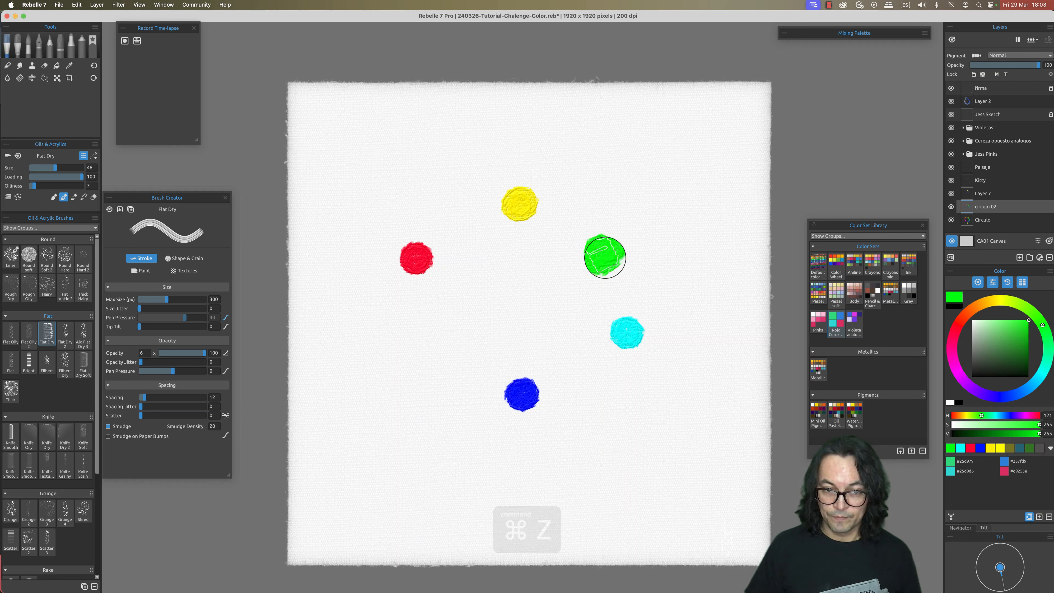
{"action": "left_click_drag", "start_coordinate": [618, 256], "coordinate": [620, 250]}
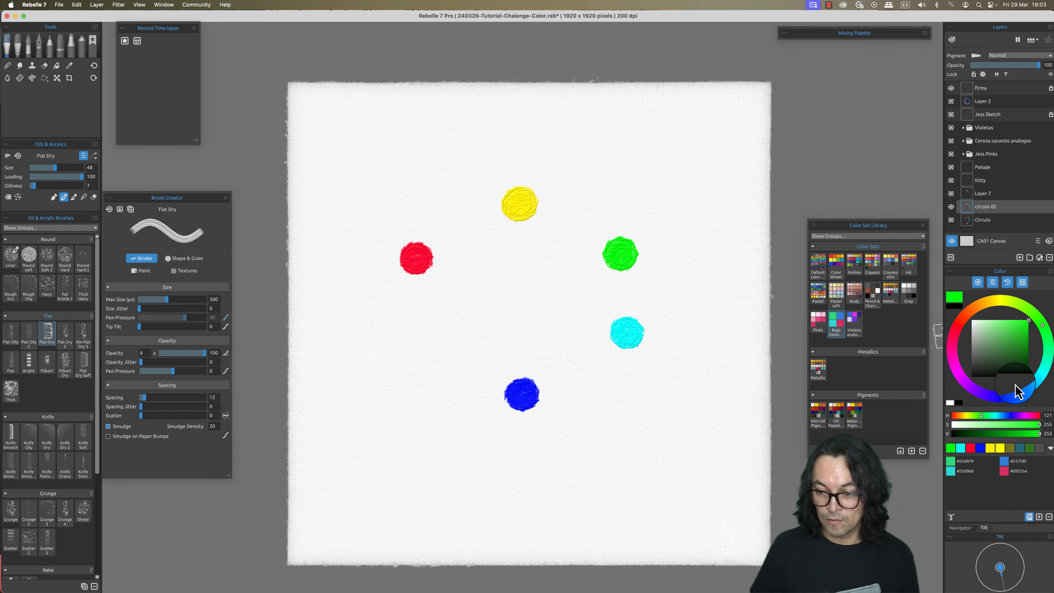
Paint a magenta dot with hue 302 between the red and blue dots, repainting it until it aligns with the ring
{"action": "left_click", "coordinate": [971, 471]}
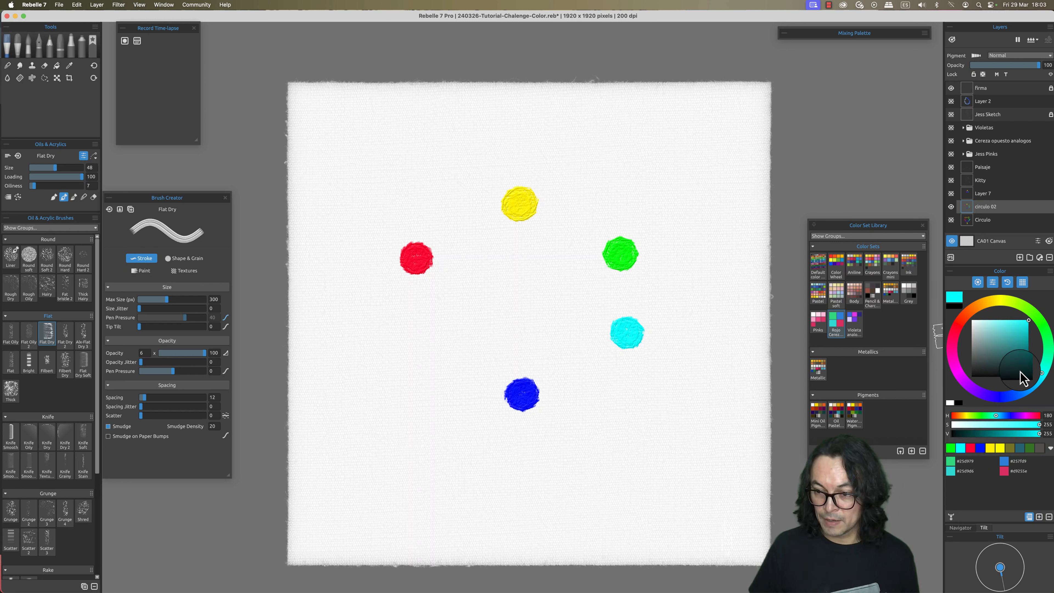
{"action": "left_click", "coordinate": [958, 373]}
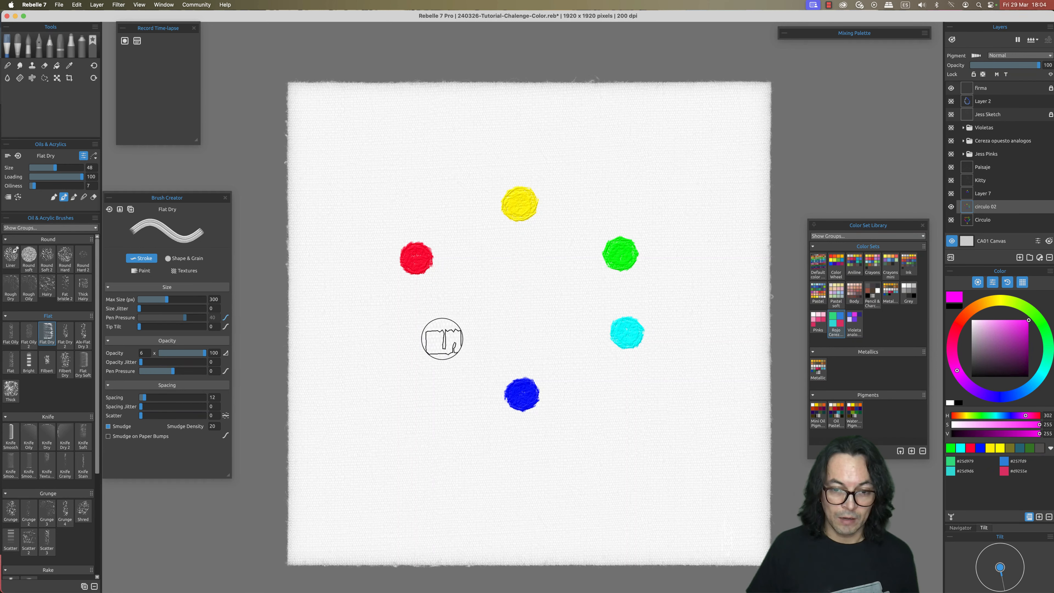
{"action": "left_click_drag", "start_coordinate": [432, 343], "coordinate": [439, 342]}
{"action": "key", "text": "super+z"}
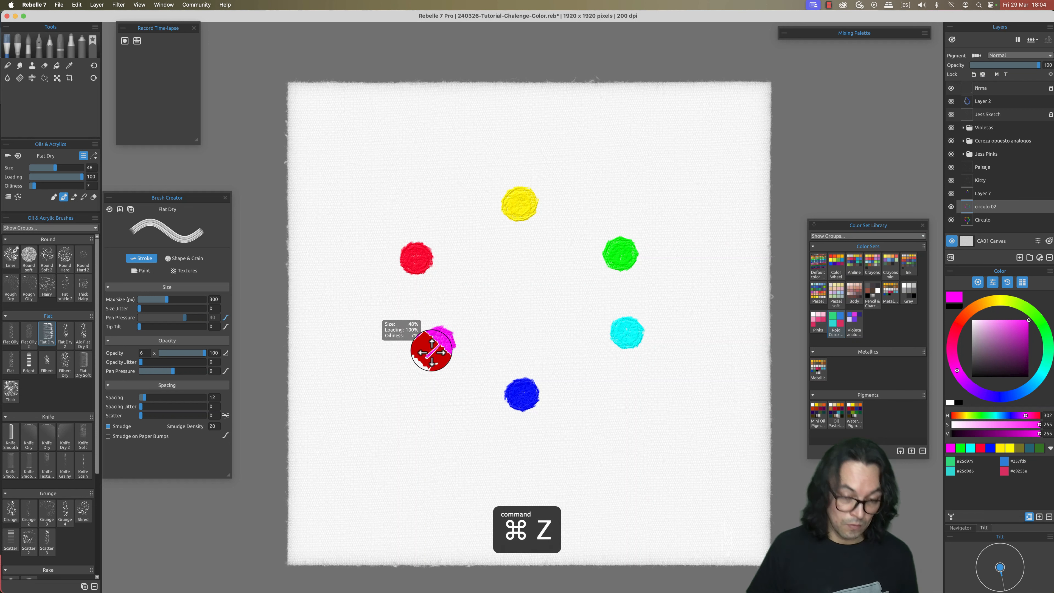
{"action": "left_click_drag", "start_coordinate": [429, 348], "coordinate": [431, 344]}
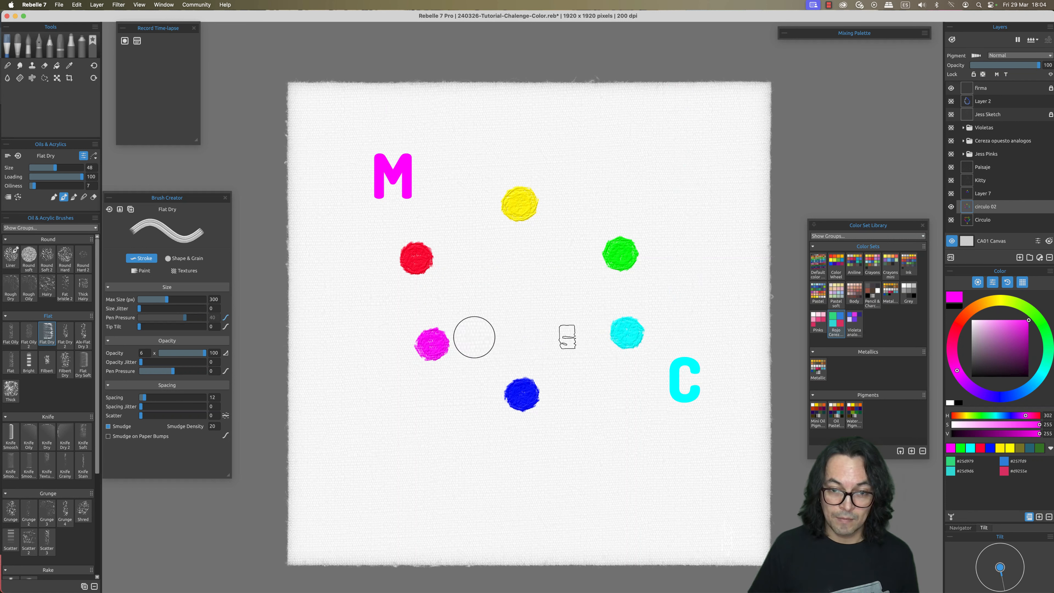
{"action": "key", "text": "super+z"}
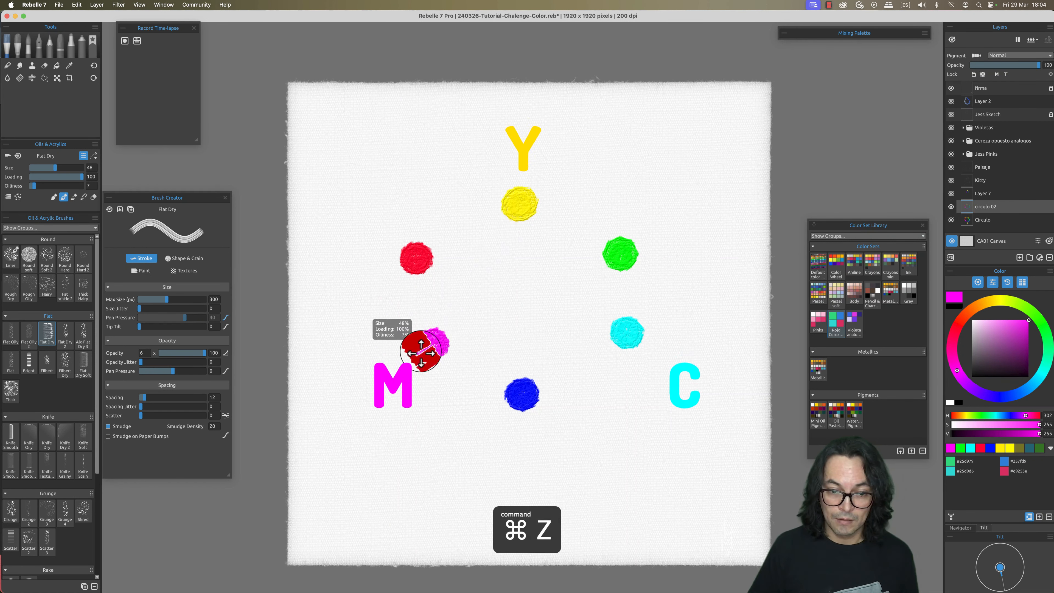
{"action": "left_click_drag", "start_coordinate": [425, 341], "coordinate": [423, 345]}
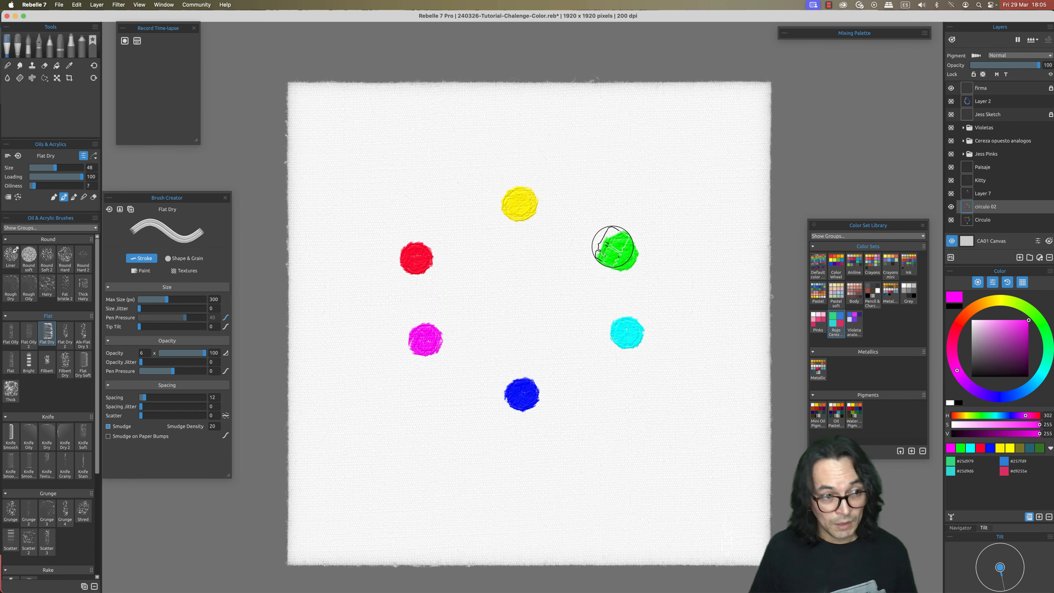
Sample the yellow from its painted dot as the active color, keeping the Flat Dry brush as the painting tool
{"action": "key", "text": "alt"}
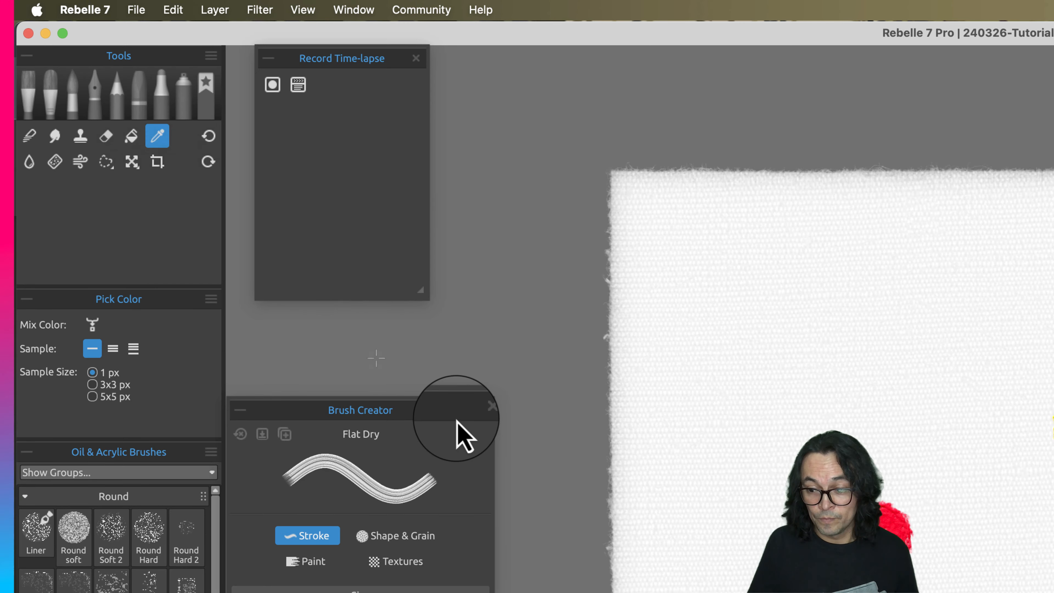
{"action": "key", "text": "b"}
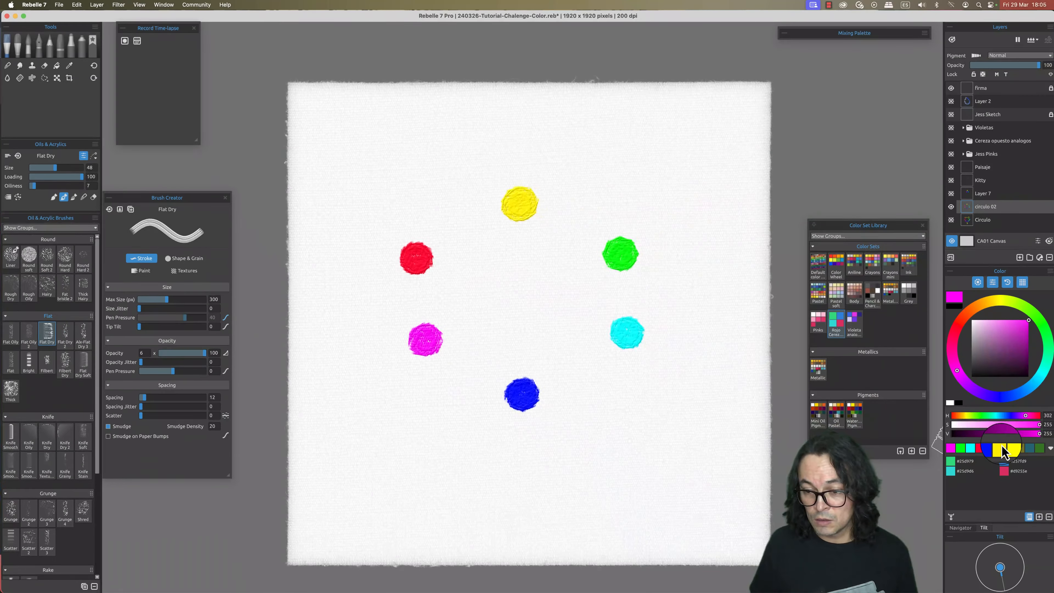
{"action": "left_click", "coordinate": [520, 204], "text": "alt"}
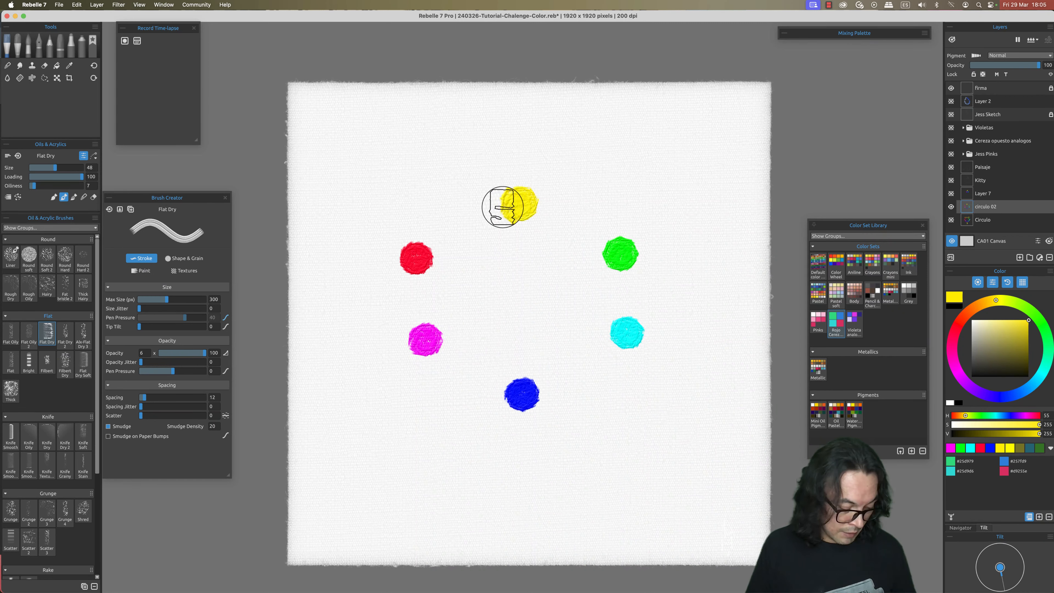
Examine the Mix Color mode of the Pick Color tool and the matching toggle in the color controls
{"action": "key", "text": "x"}
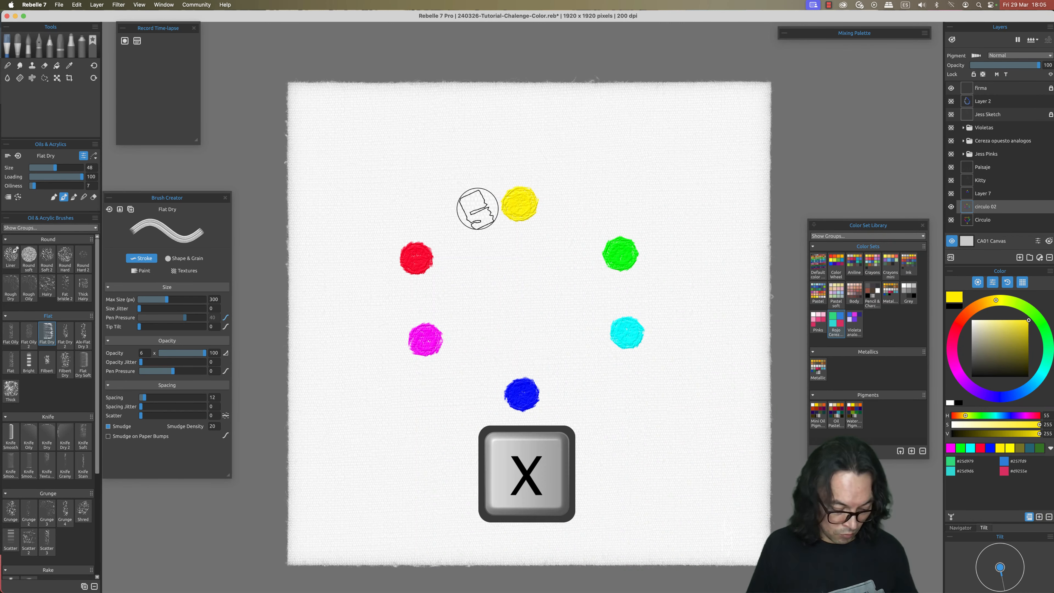
{"action": "key", "text": "x"}
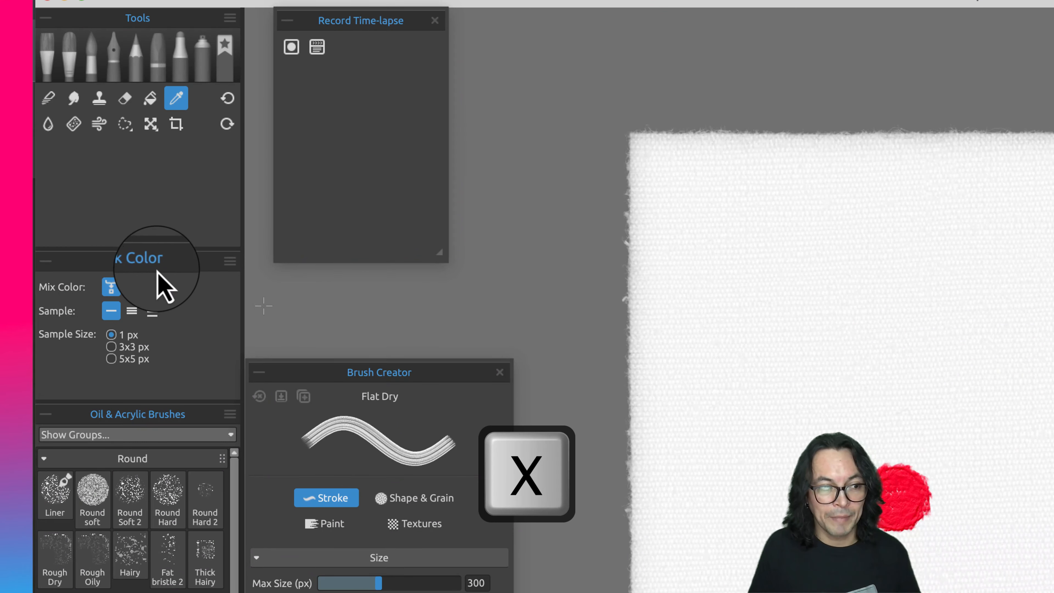
{"action": "key", "text": "x"}
{"action": "key", "text": "alt"}
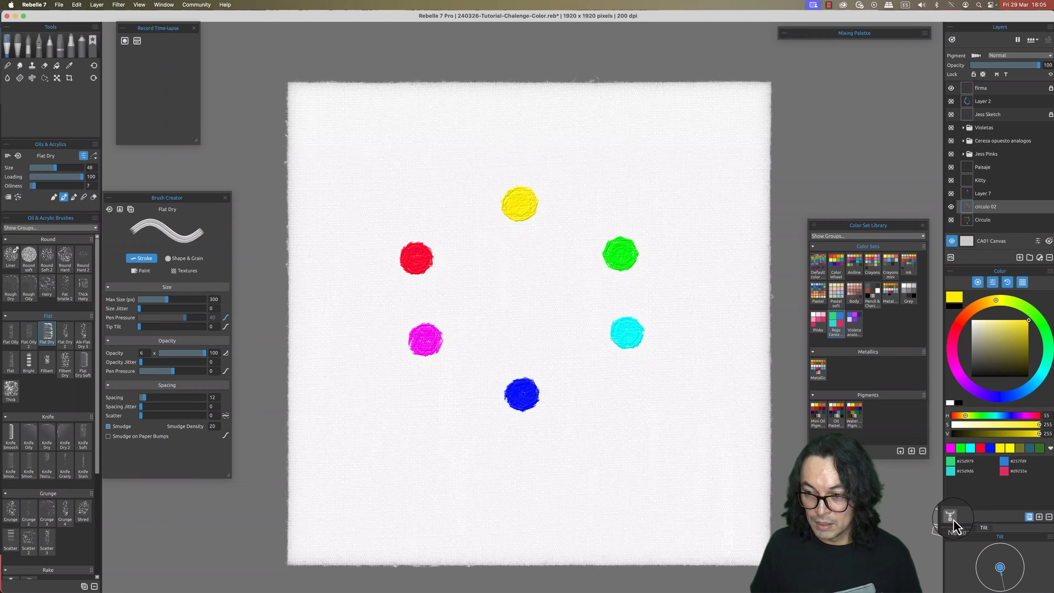
{"action": "key", "text": "alt"}
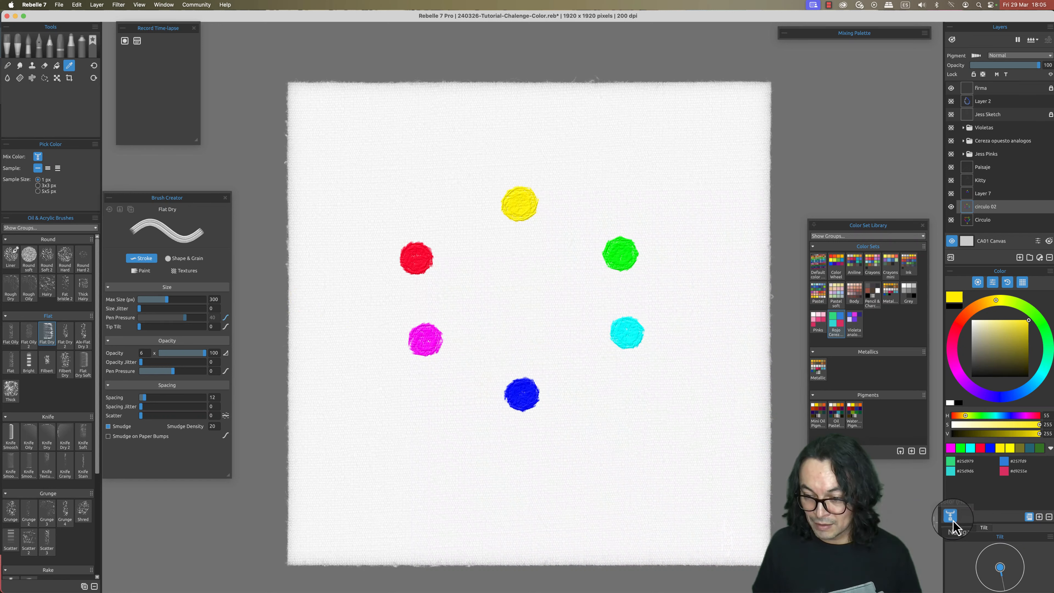
Mix green from its dot into the active yellow and paint a yellow-green dot between the yellow and green dots
{"action": "key", "text": "b"}
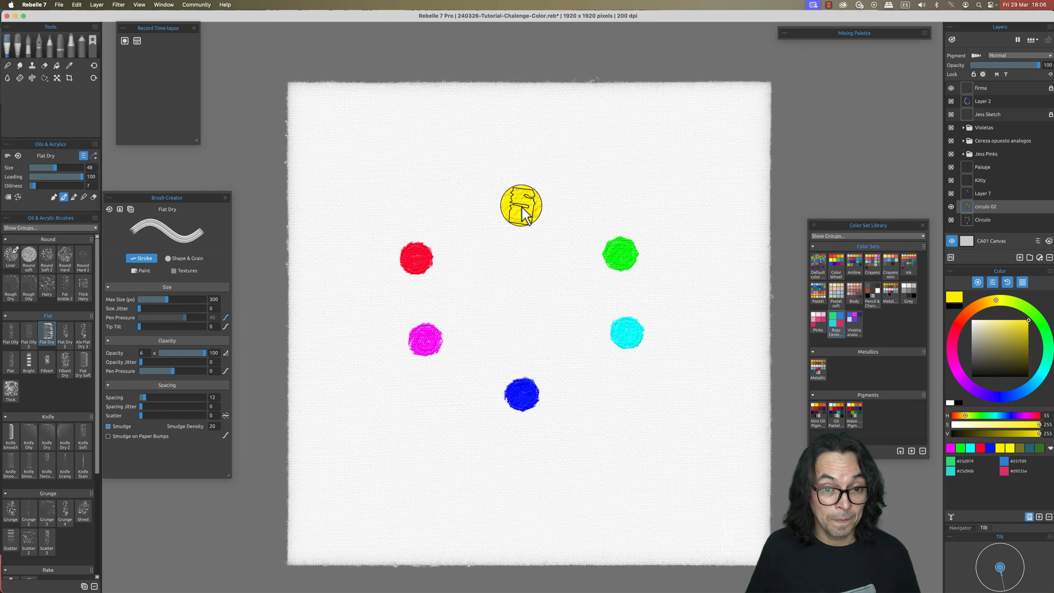
{"action": "key", "text": "i"}
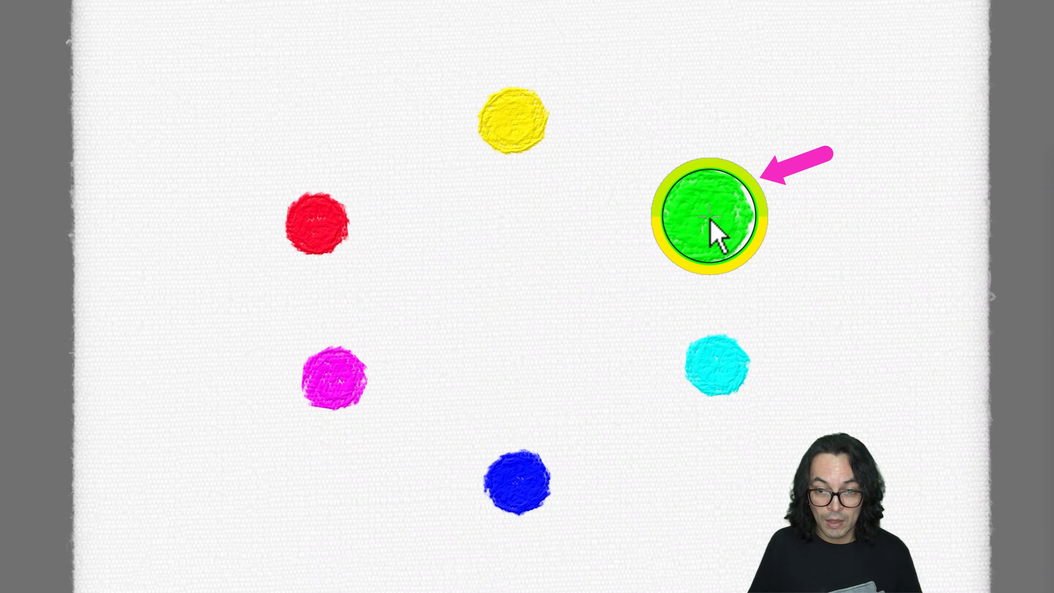
{"action": "left_click_drag", "start_coordinate": [638, 128], "coordinate": [637, 124]}
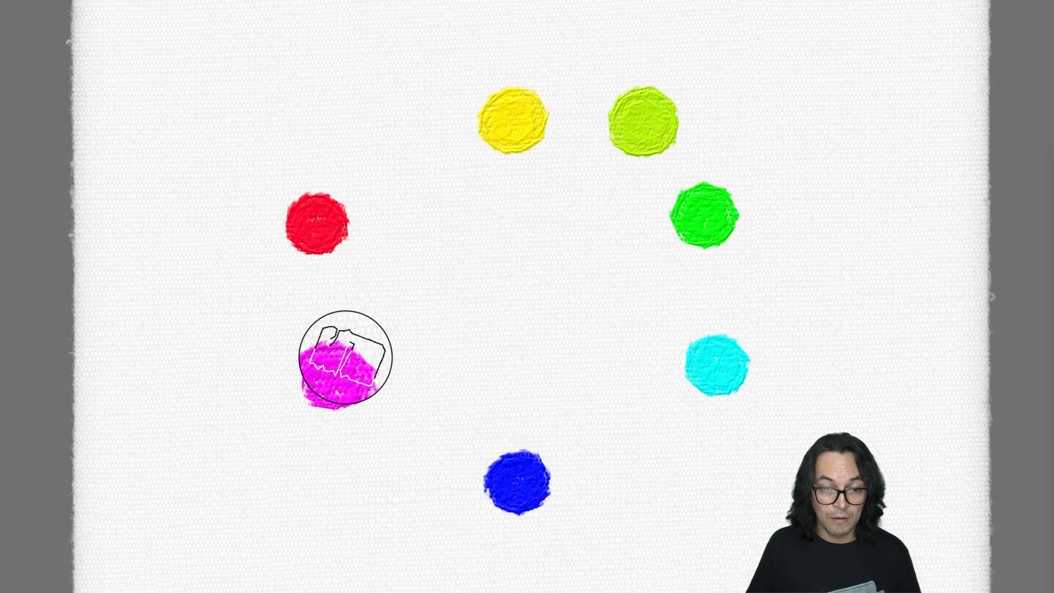
Sample the yellow dot, mix in red from its dot, and paint a light orange dot between the yellow and red dots
{"action": "left_click", "coordinate": [506, 121]}
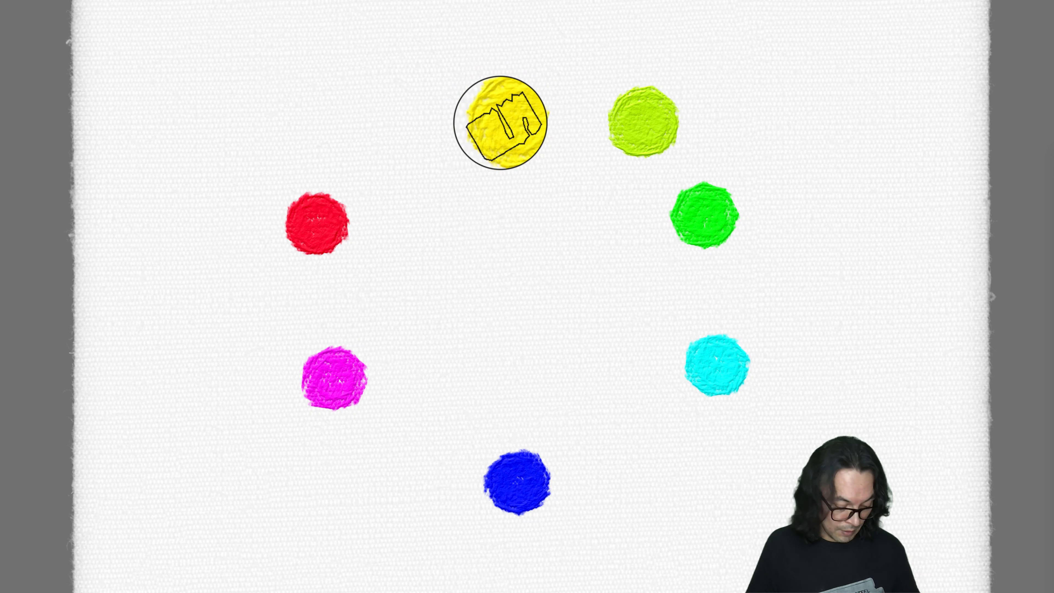
{"action": "left_click", "coordinate": [515, 120], "text": "alt"}
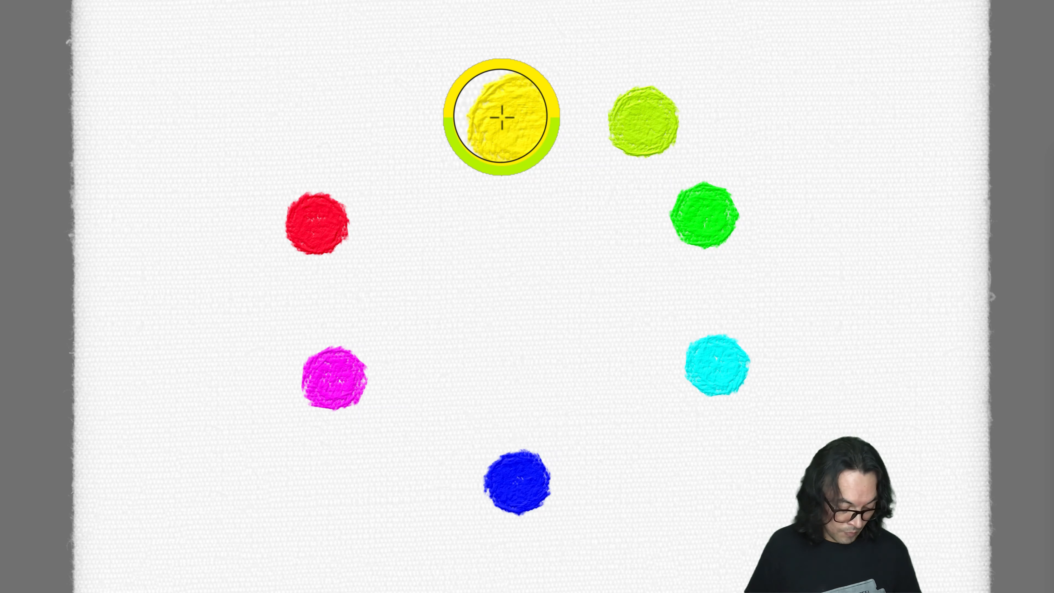
{"action": "key", "text": "x"}
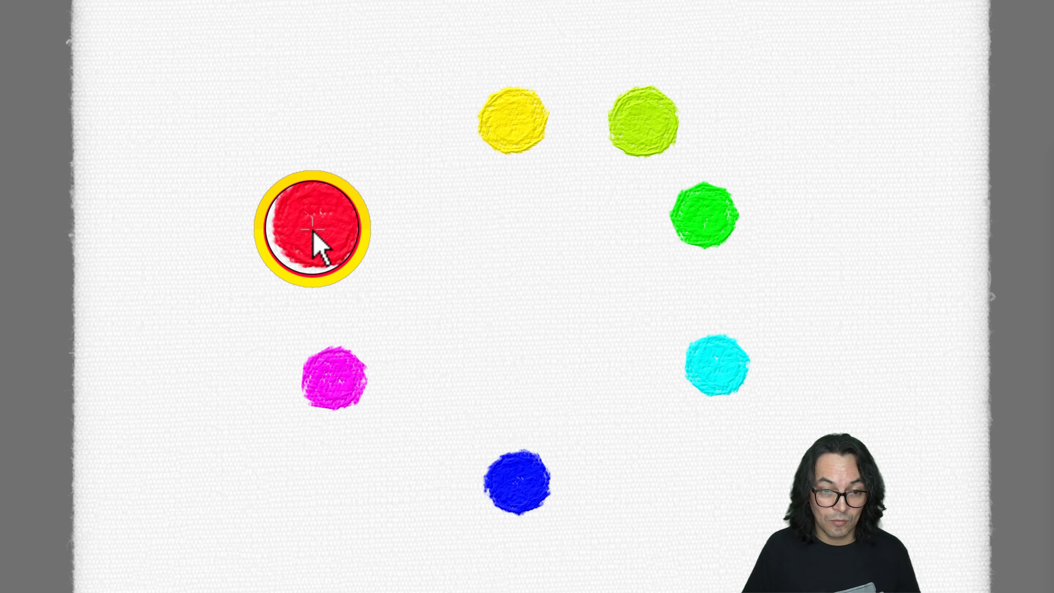
{"action": "left_click_drag", "start_coordinate": [312, 230], "coordinate": [312, 225]}
{"action": "mouse_move", "coordinate": [369, 110]}
{"action": "left_mouse_down"}
{"action": "mouse_move", "coordinate": [376, 119]}
{"action": "mouse_move", "coordinate": [372, 108]}
{"action": "left_mouse_up"}
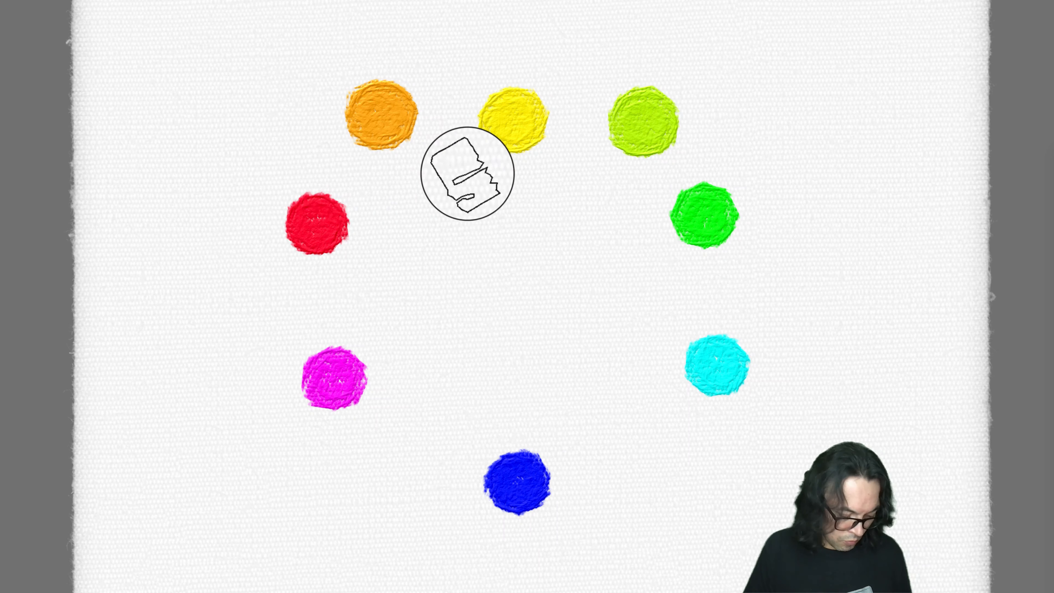
Mix the sampled yellow further toward red and paint a deeper orange dot just above the red dot, beside the light orange one
{"action": "left_click", "coordinate": [516, 125], "text": "alt"}
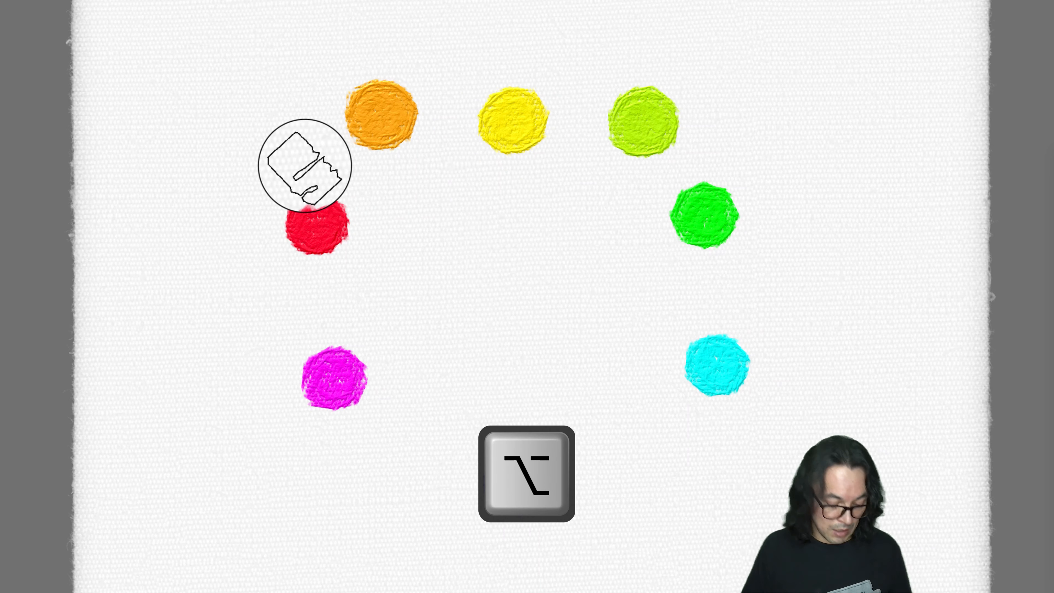
{"action": "key", "text": "x"}
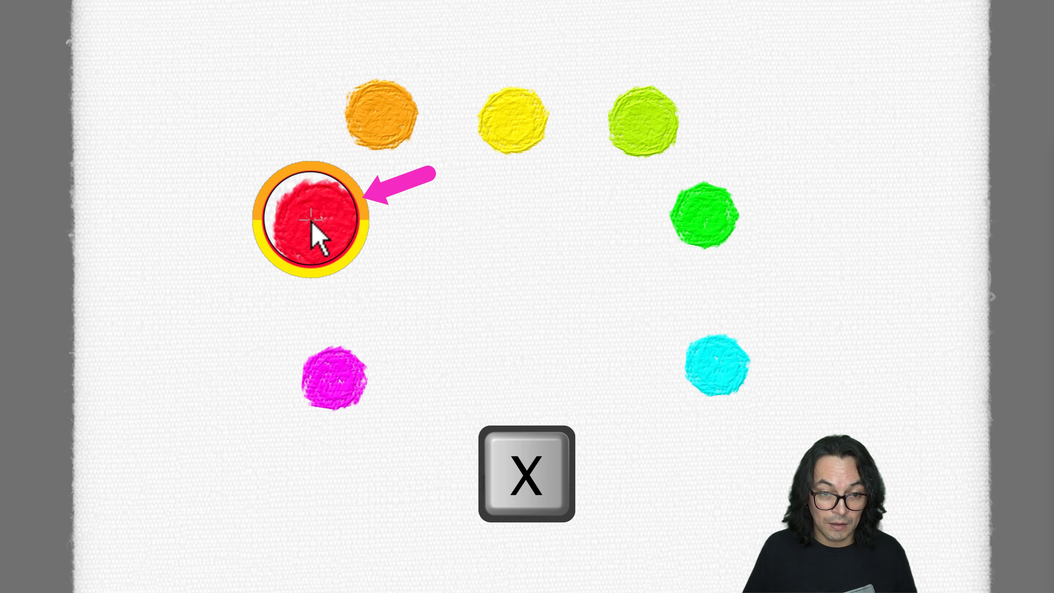
{"action": "mouse_move", "coordinate": [285, 153]}
{"action": "left_mouse_down"}
{"action": "mouse_move", "coordinate": [299, 143]}
{"action": "mouse_move", "coordinate": [287, 151]}
{"action": "left_mouse_up"}
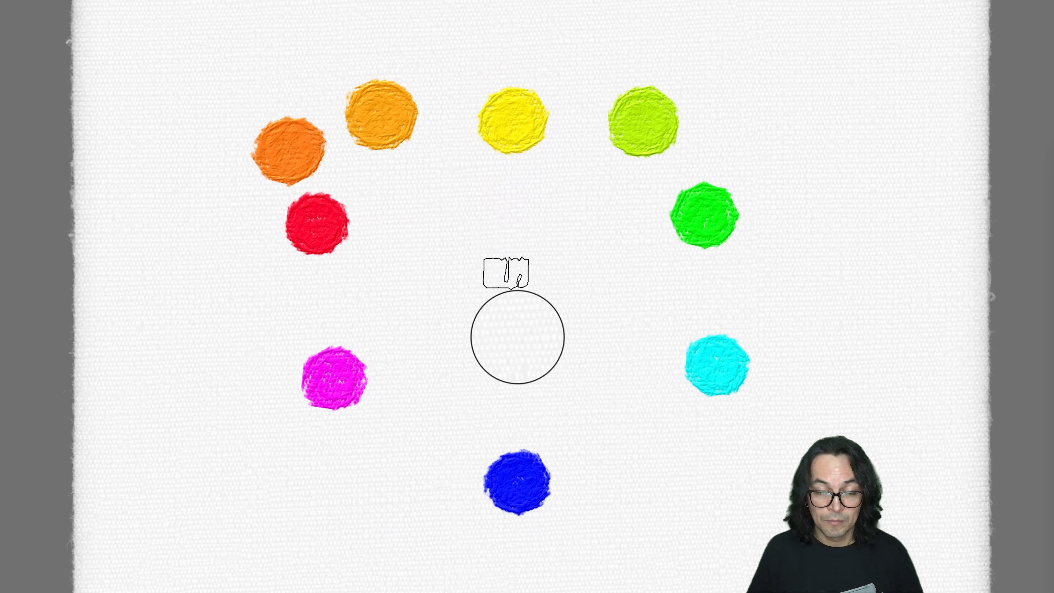
Sample the blue dot, mix in magenta from its dot until violet, and paint a violet dot between the magenta and blue dots
{"action": "left_click", "coordinate": [514, 122], "text": "alt"}
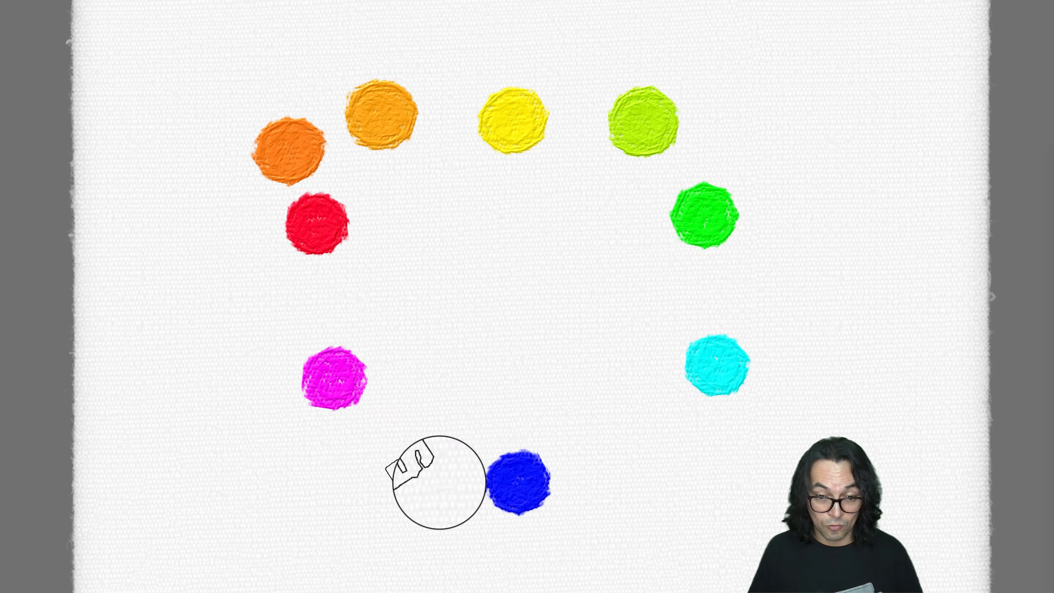
{"action": "left_click", "coordinate": [510, 491], "text": "alt"}
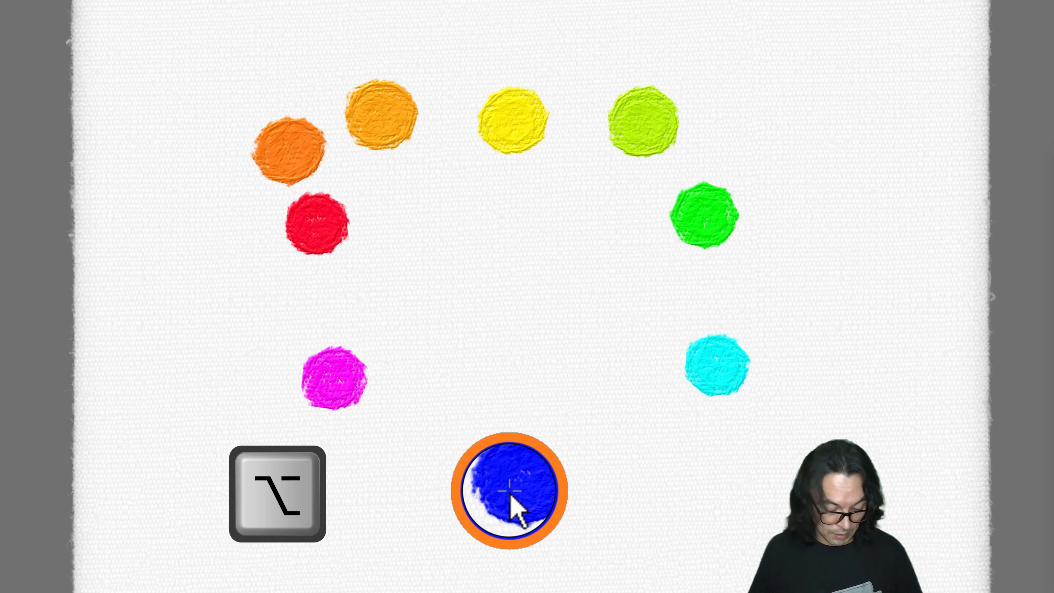
{"action": "left_click", "coordinate": [506, 494], "text": "alt"}
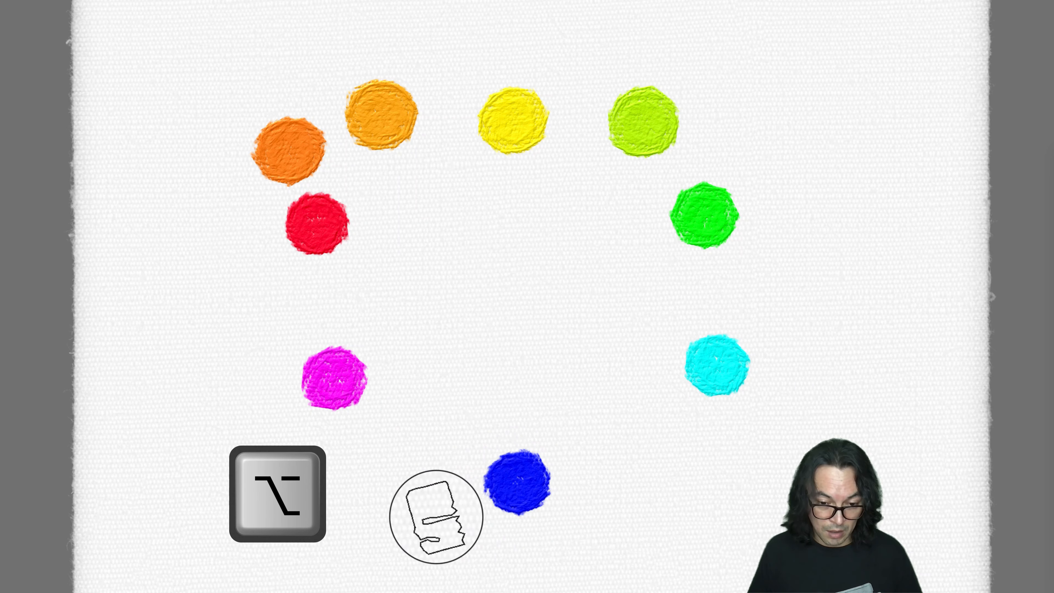
{"action": "key", "text": "x"}
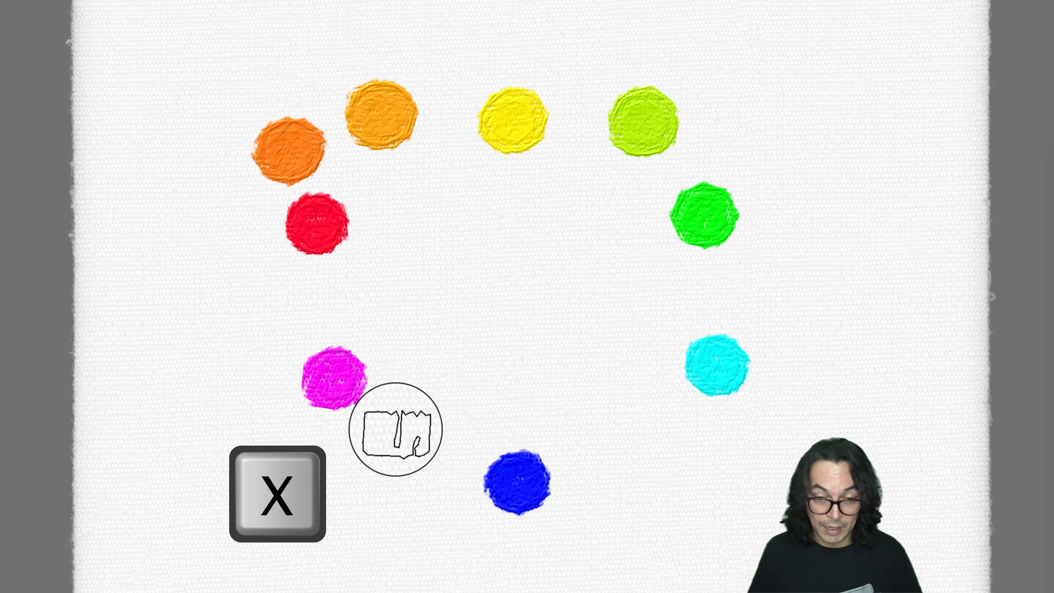
{"action": "left_click", "coordinate": [348, 399], "text": "alt"}
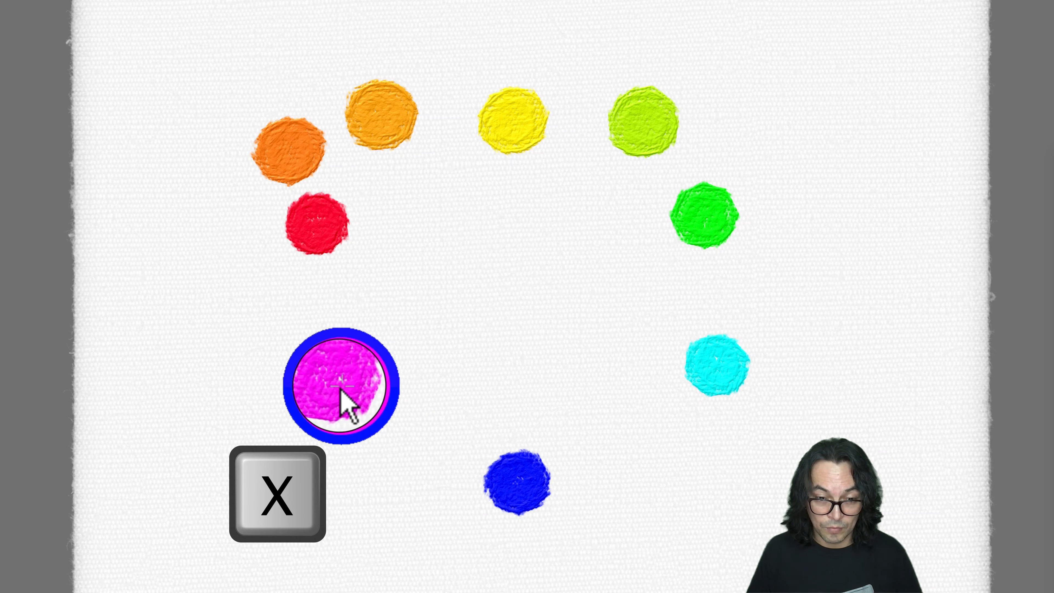
{"action": "left_click", "coordinate": [337, 376]}
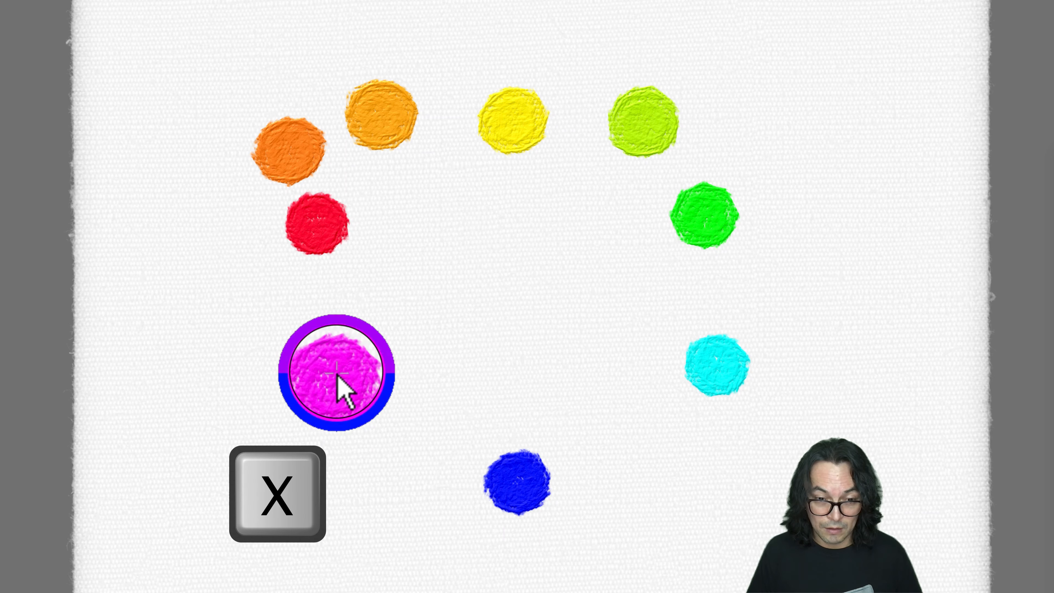
{"action": "left_click", "coordinate": [337, 377]}
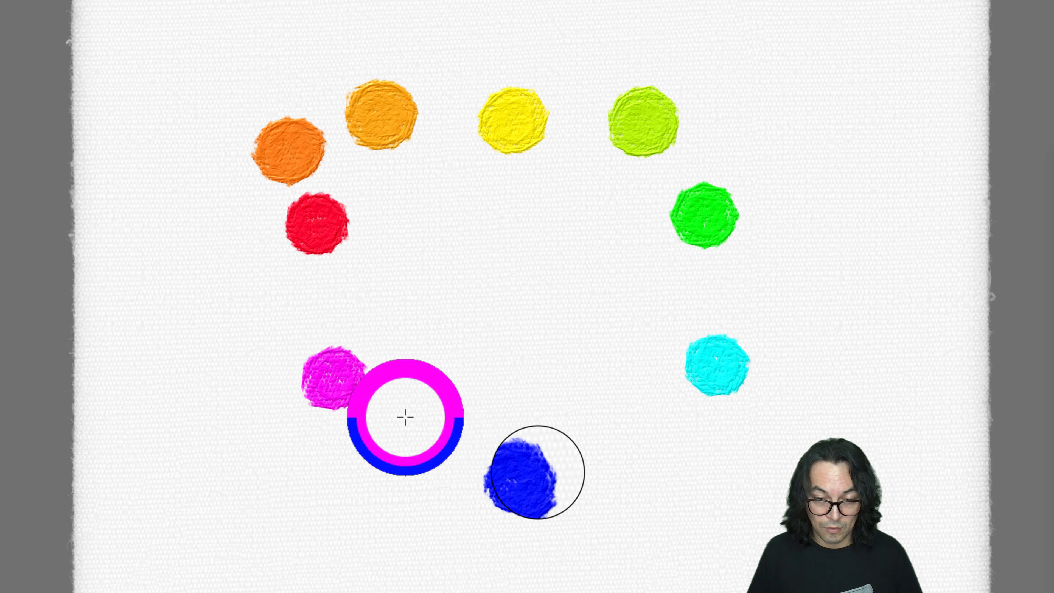
{"action": "key", "text": "alt"}
{"action": "left_click", "coordinate": [337, 376], "text": "alt"}
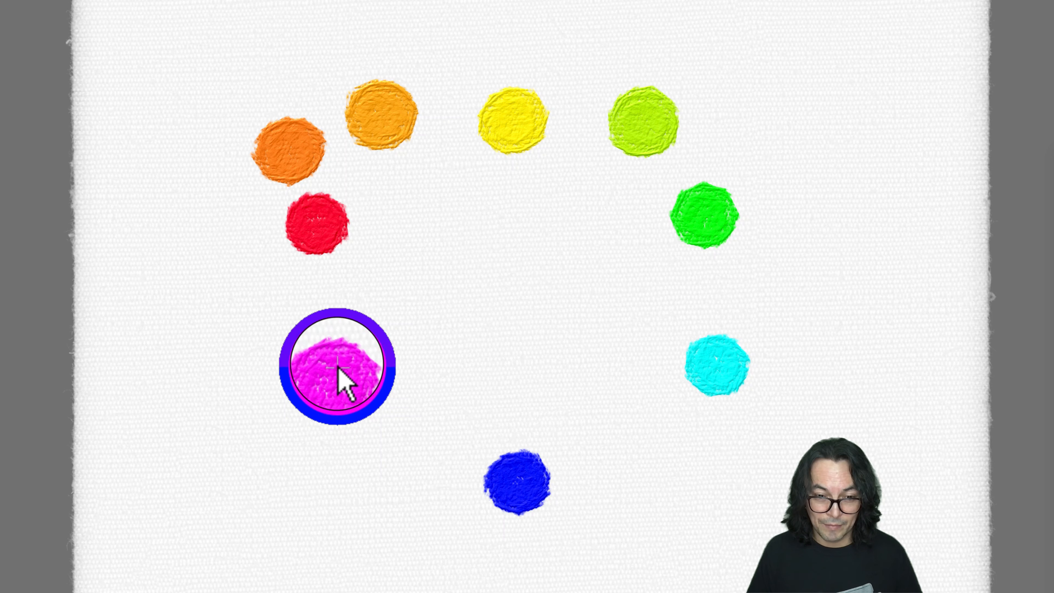
{"action": "mouse_move", "coordinate": [400, 473]}
{"action": "left_mouse_down"}
{"action": "mouse_move", "coordinate": [393, 468]}
{"action": "mouse_move", "coordinate": [405, 471]}
{"action": "left_mouse_up"}
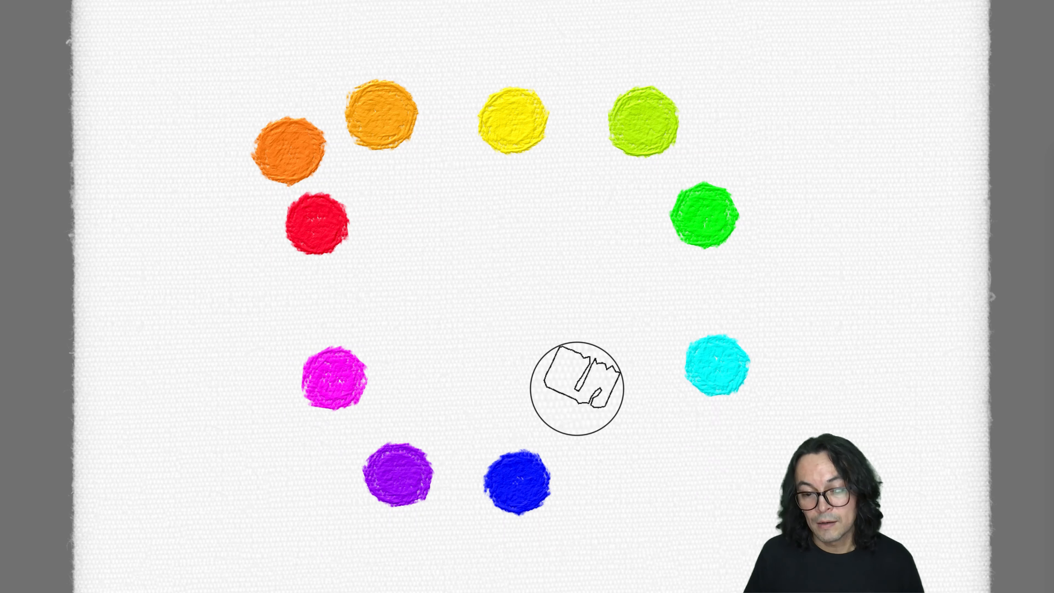
Sample the blue dot, mix in cyan from its dot, and paint a light blue dot between the blue and cyan dots
{"action": "left_click", "coordinate": [527, 483], "text": "alt"}
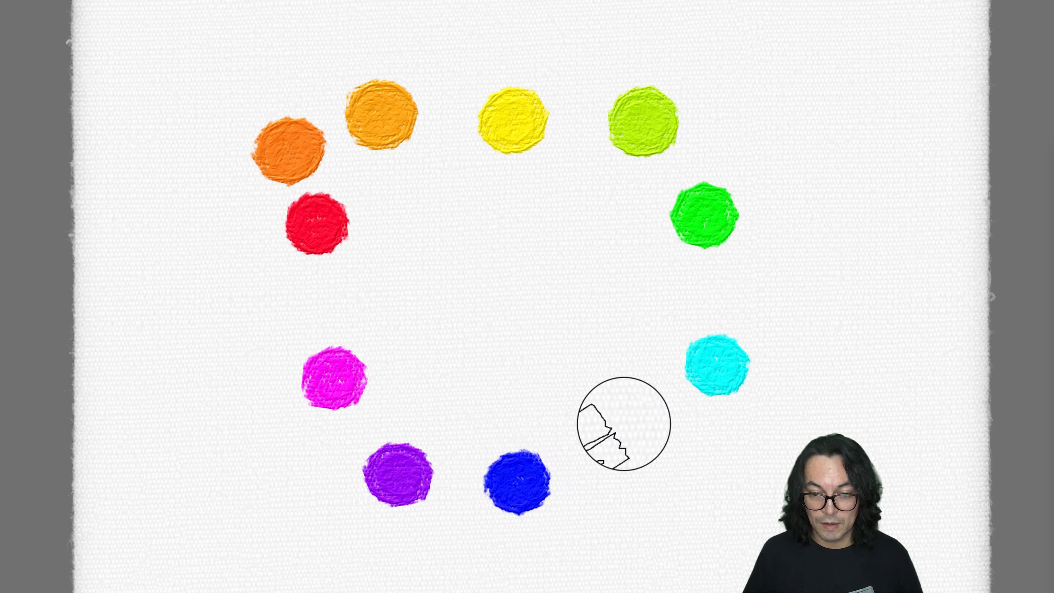
{"action": "left_click", "coordinate": [715, 375], "text": "alt"}
{"action": "left_click_drag", "start_coordinate": [715, 375], "coordinate": [721, 363]}
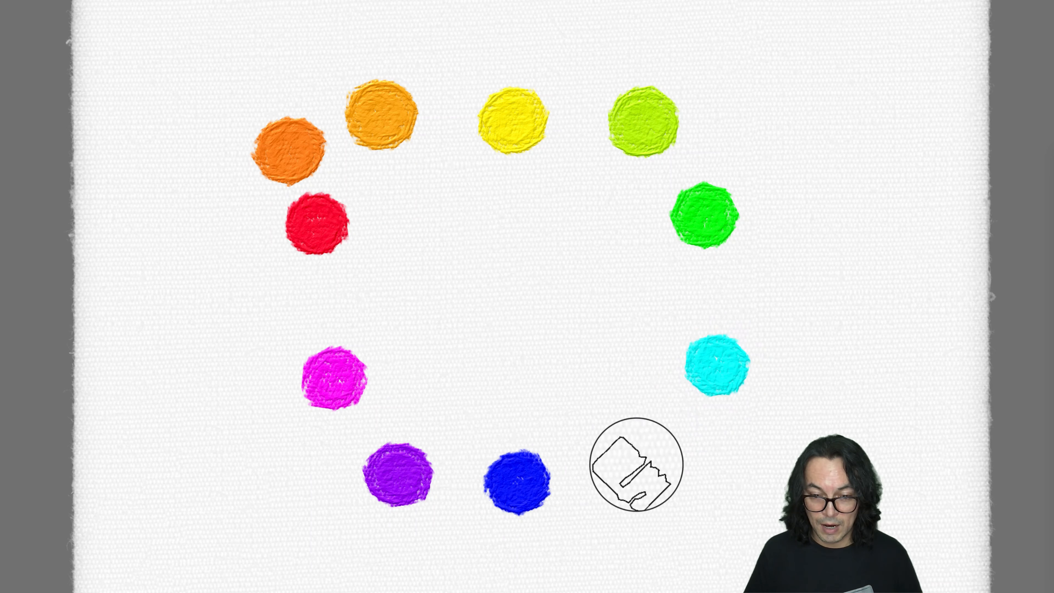
{"action": "left_click_drag", "start_coordinate": [635, 465], "coordinate": [650, 467]}
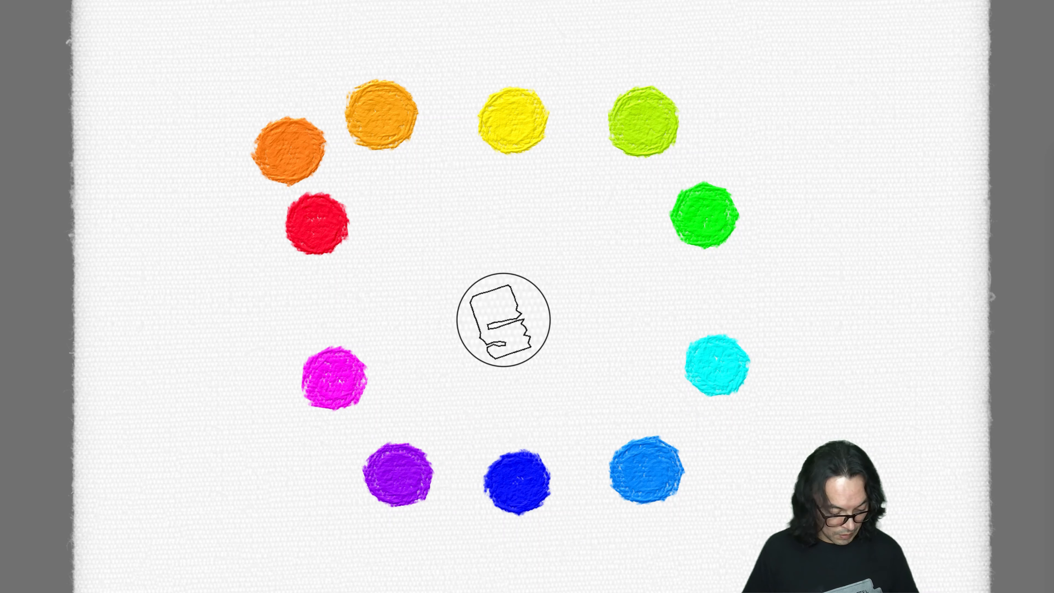
Draw two gray pencil lines from below the yellow dot down toward the violet and light blue dots
{"action": "key", "text": "shift+n"}
{"action": "left_click_drag", "start_coordinate": [503, 162], "coordinate": [431, 413]}
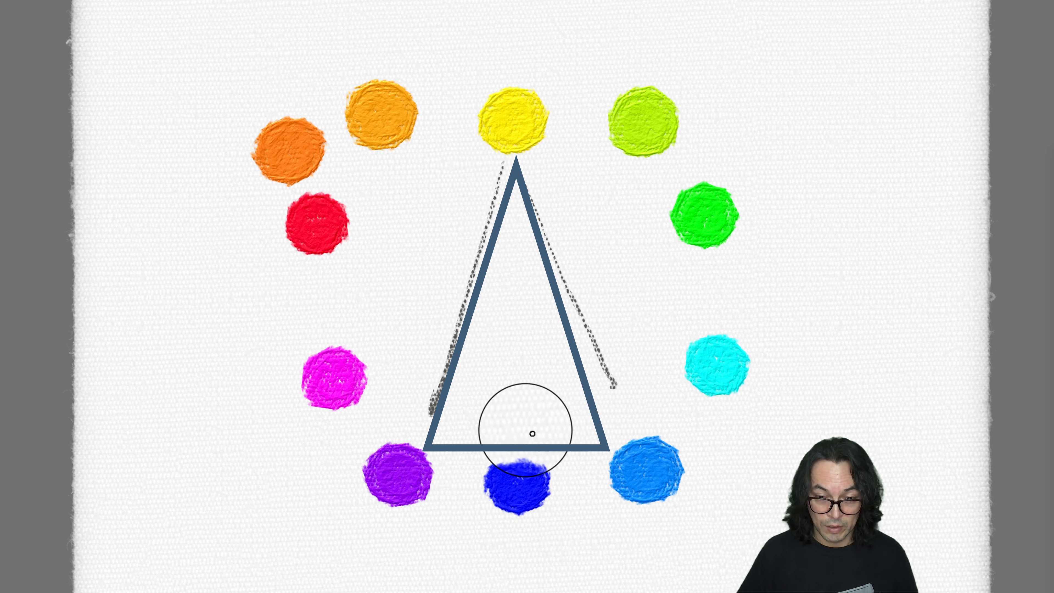
{"action": "left_click_drag", "start_coordinate": [611, 372], "coordinate": [634, 432]}
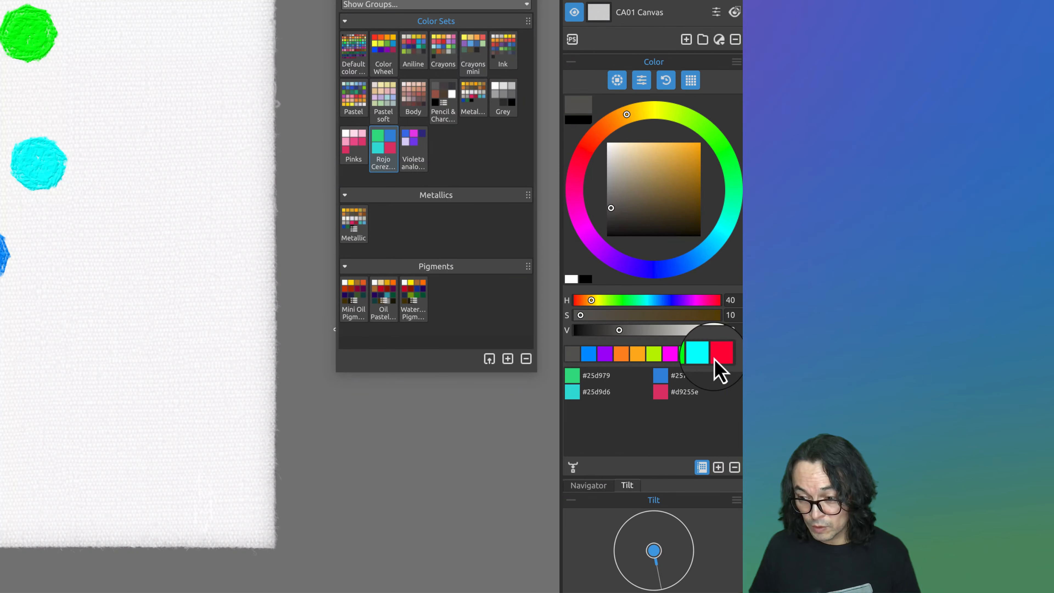
Expand the color history to review its swatches, and clear the history
{"action": "left_click", "coordinate": [737, 355]}
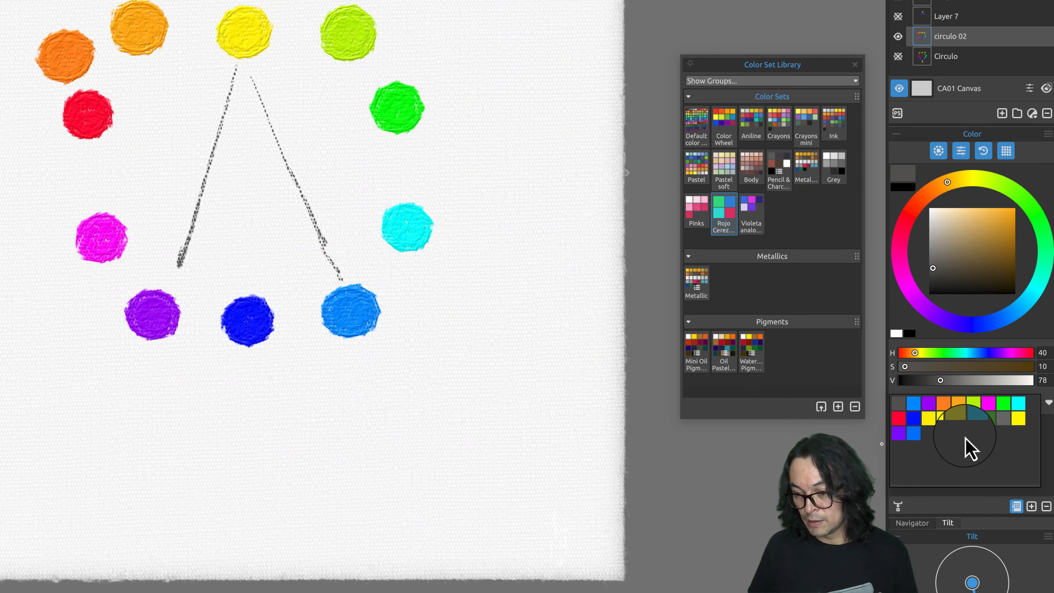
{"action": "left_click", "coordinate": [1047, 406]}
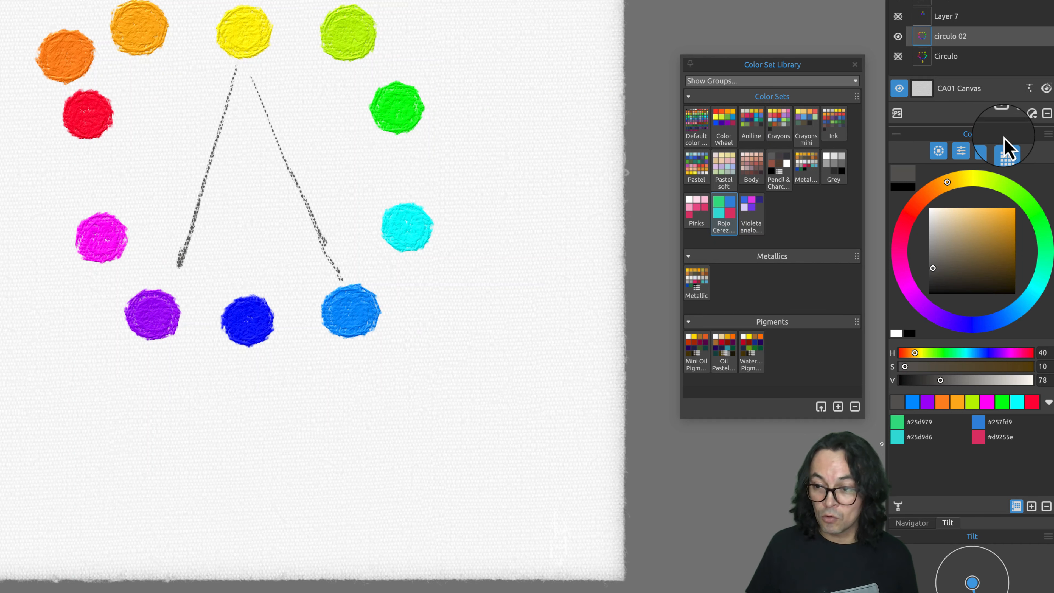
{"action": "left_click", "coordinate": [1047, 137]}
{"action": "mouse_move", "coordinate": [1020, 150]}
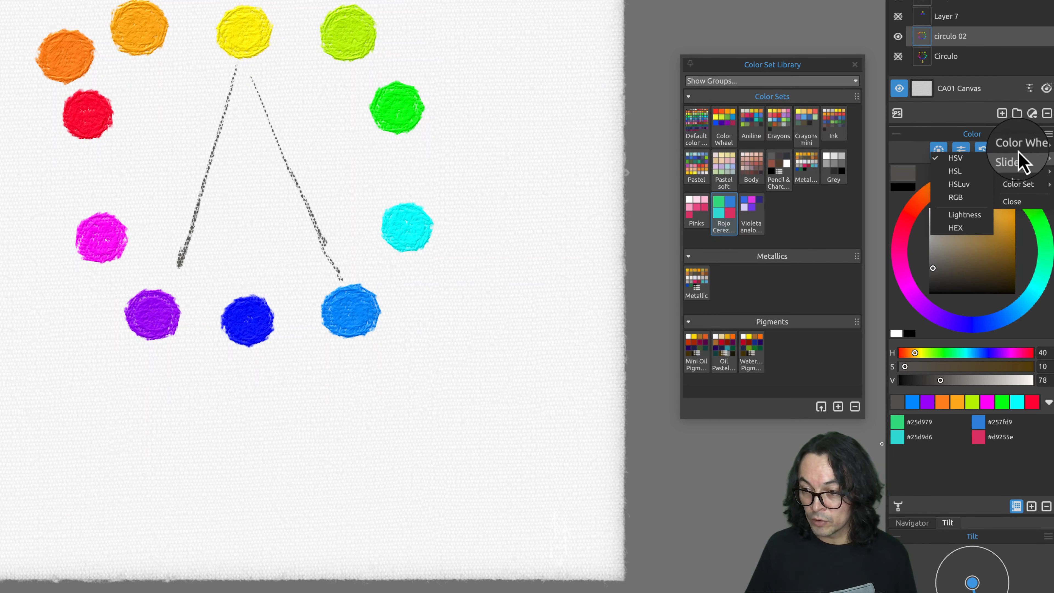
{"action": "mouse_move", "coordinate": [1010, 183]}
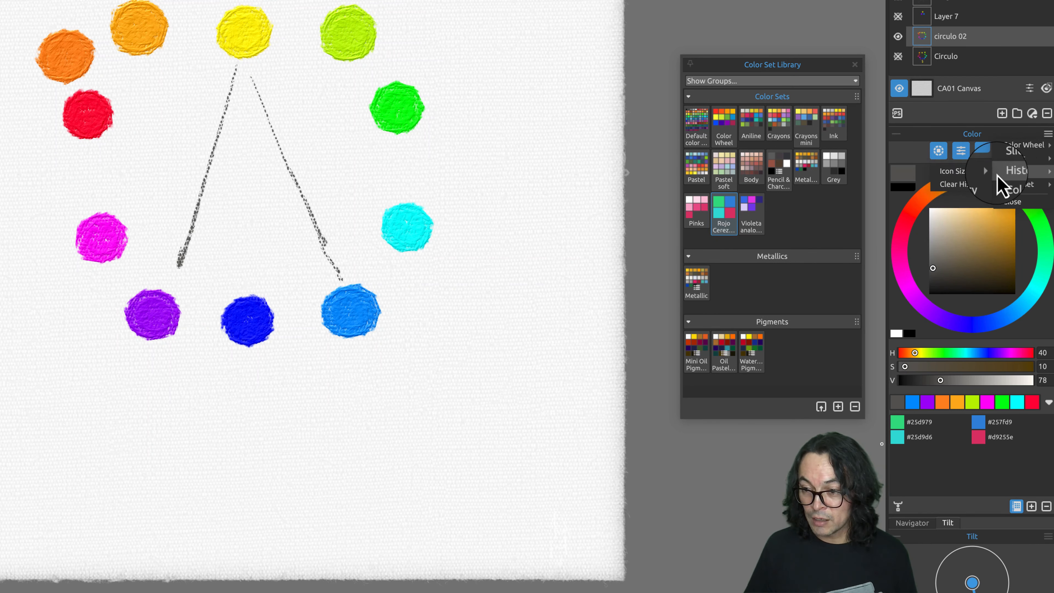
{"action": "left_click", "coordinate": [969, 188]}
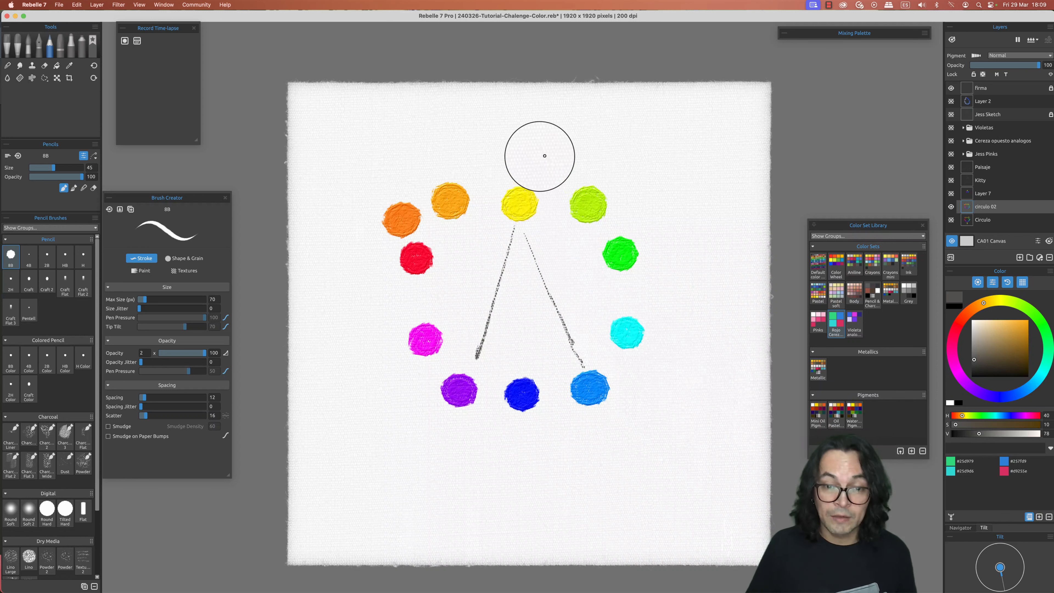
Sample the yellow from its painted dot as the active color while keeping the pencil as the drawing tool
{"action": "left_click", "coordinate": [522, 204], "text": "alt"}
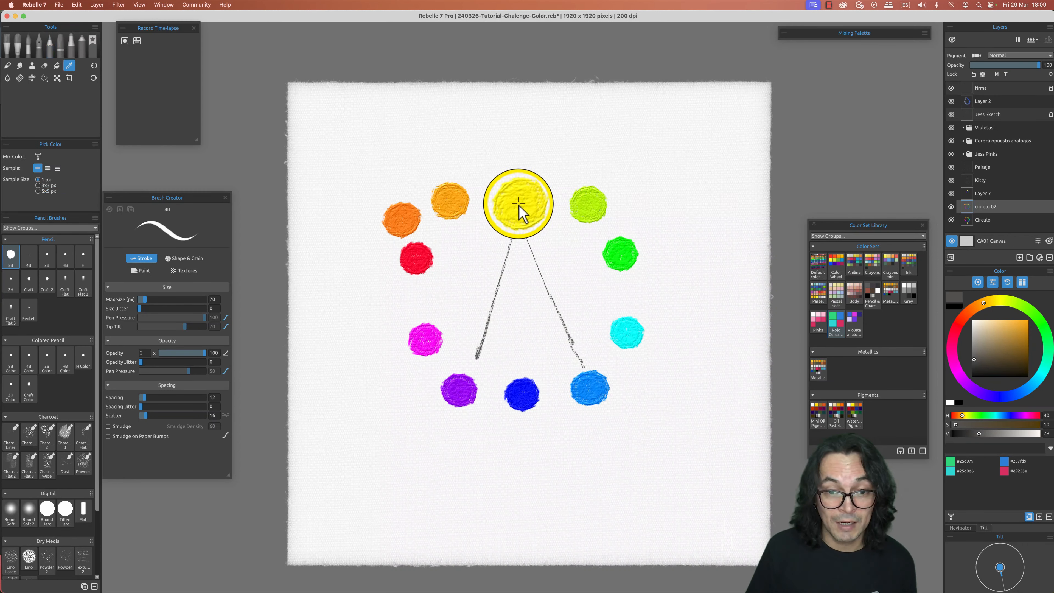
{"action": "left_click", "coordinate": [519, 205], "text": "alt"}
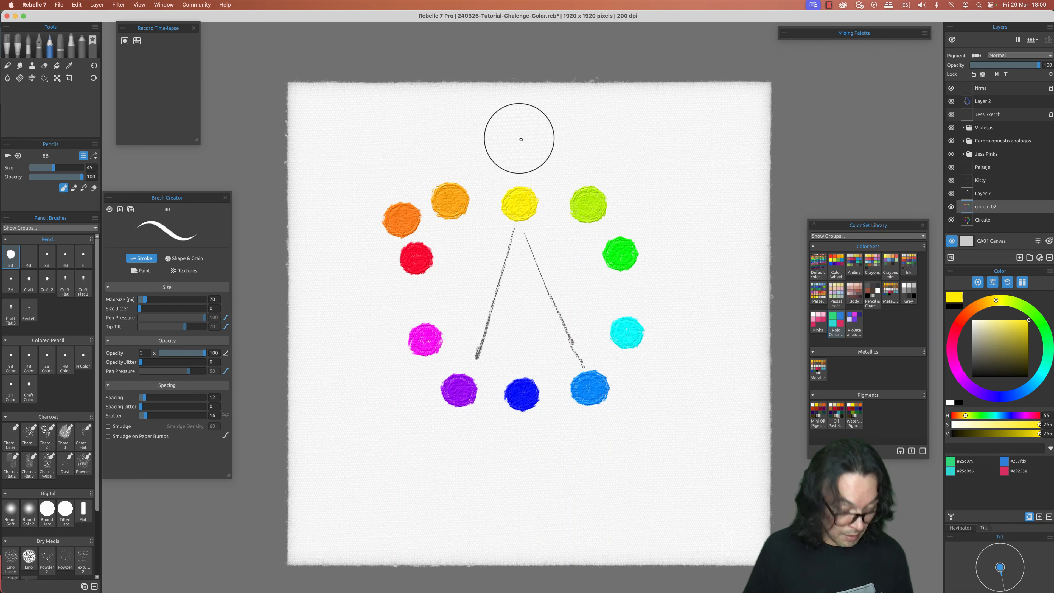
Using the Flat Dry oil brush, paint three separate dots above the wheel in its yellow, violet and light blue, sampled from the wheel dots
{"action": "left_click", "coordinate": [12, 51]}
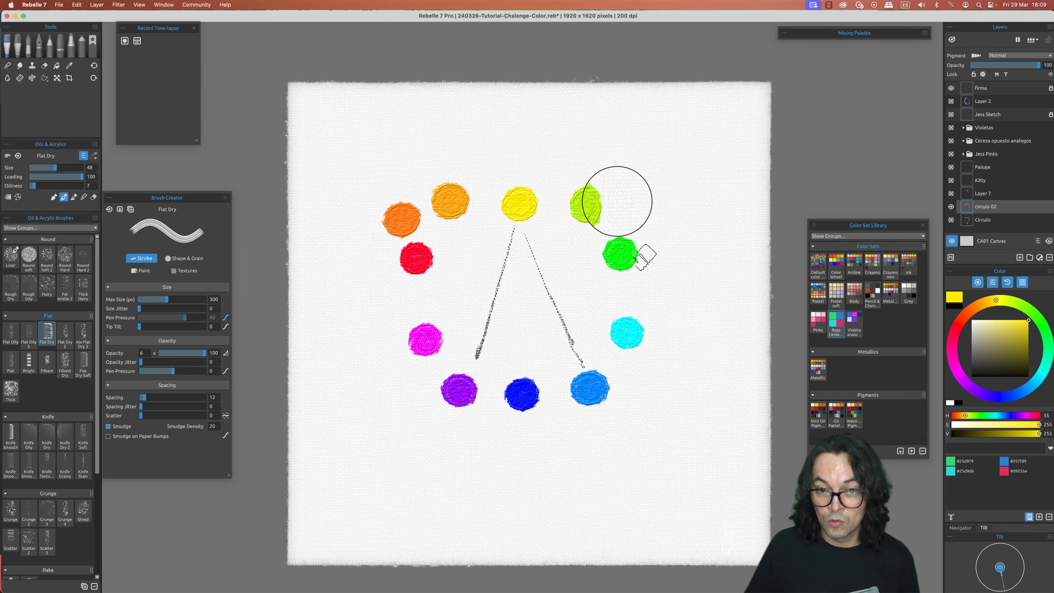
{"action": "left_click_drag", "start_coordinate": [516, 132], "coordinate": [514, 134]}
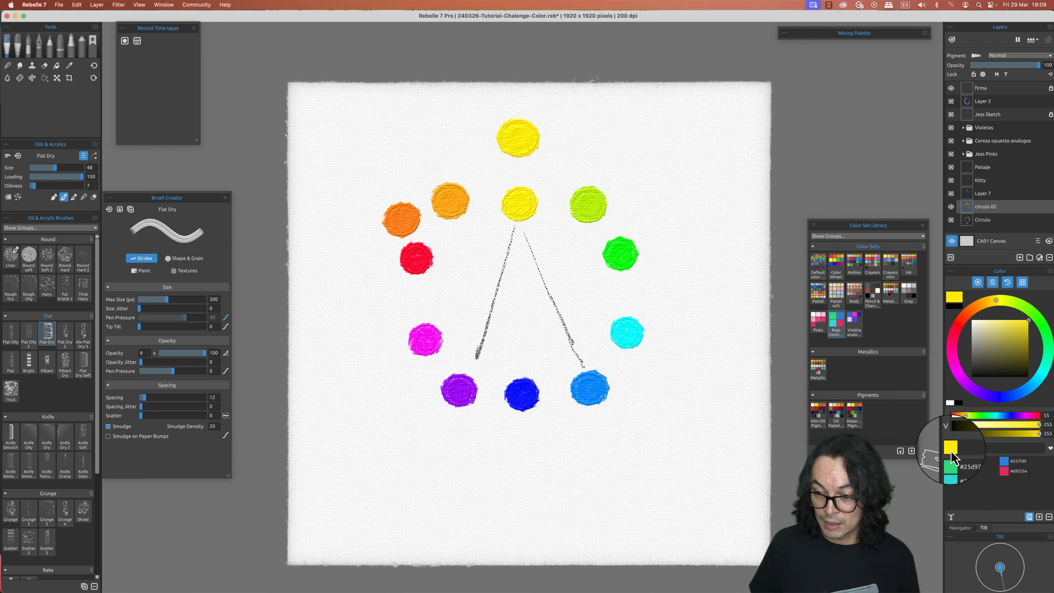
{"action": "key", "text": "alt"}
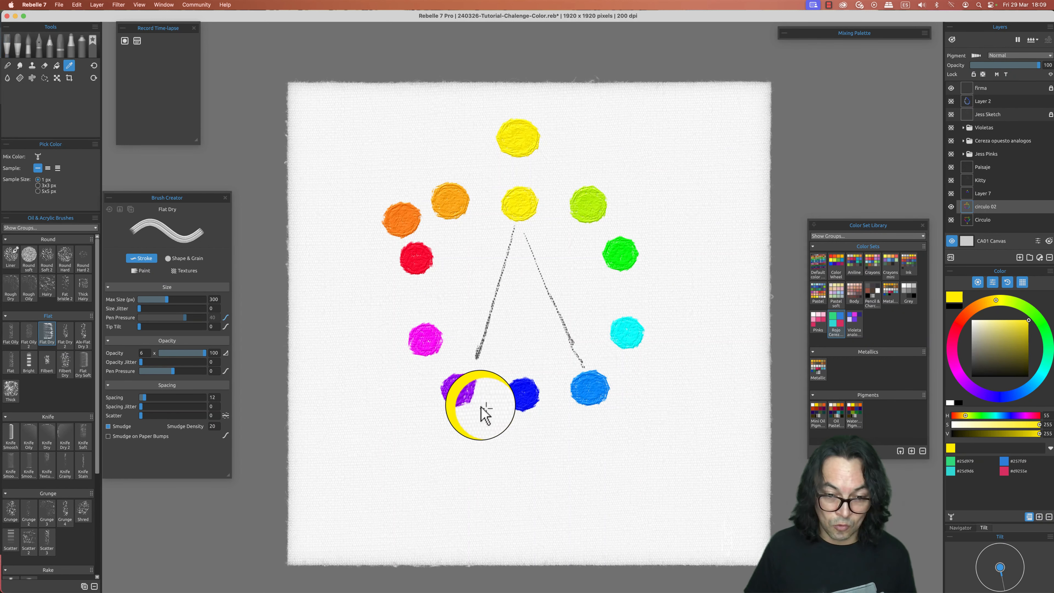
{"action": "left_click", "coordinate": [461, 395]}
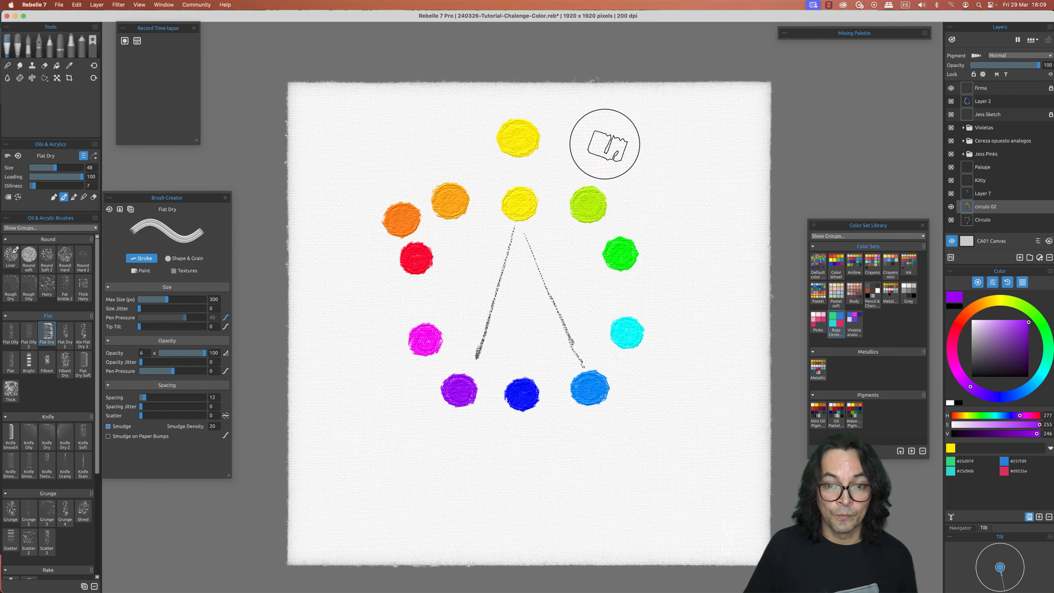
{"action": "left_click_drag", "start_coordinate": [607, 143], "coordinate": [607, 141]}
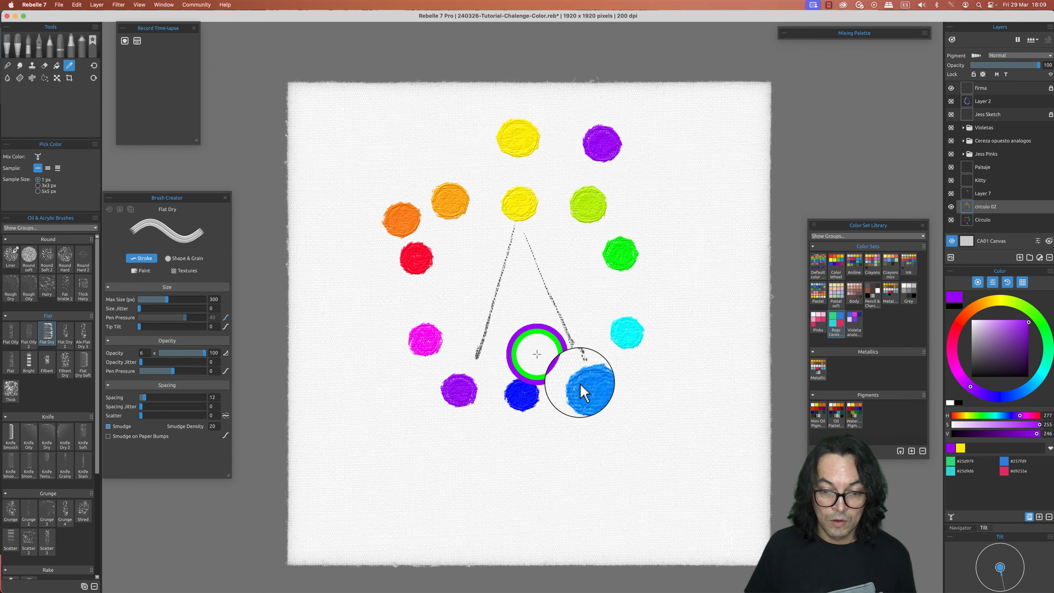
{"action": "left_click", "coordinate": [593, 393], "text": "alt"}
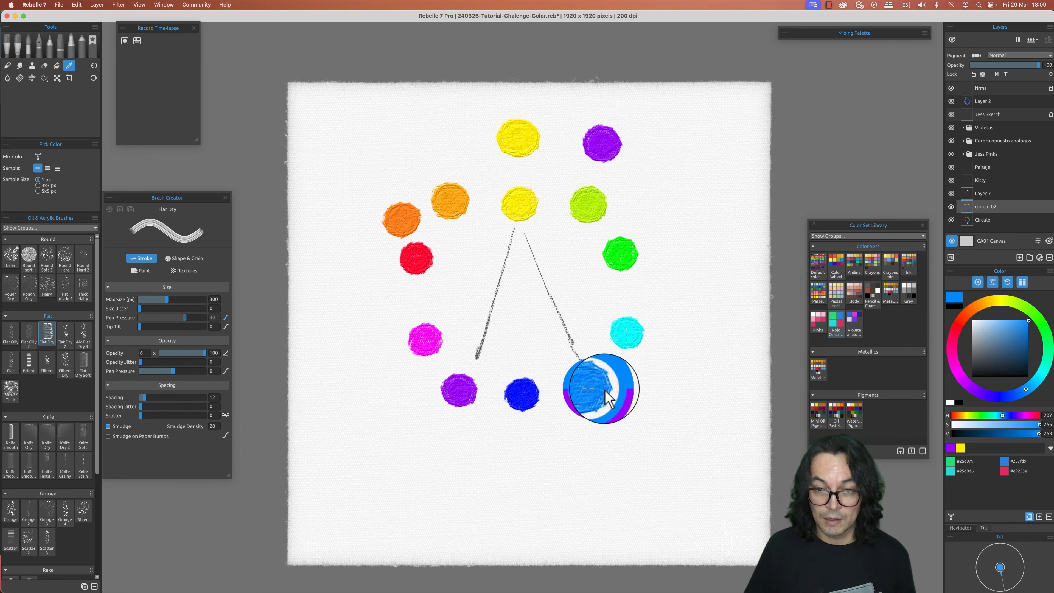
{"action": "left_click_drag", "start_coordinate": [665, 150], "coordinate": [671, 146]}
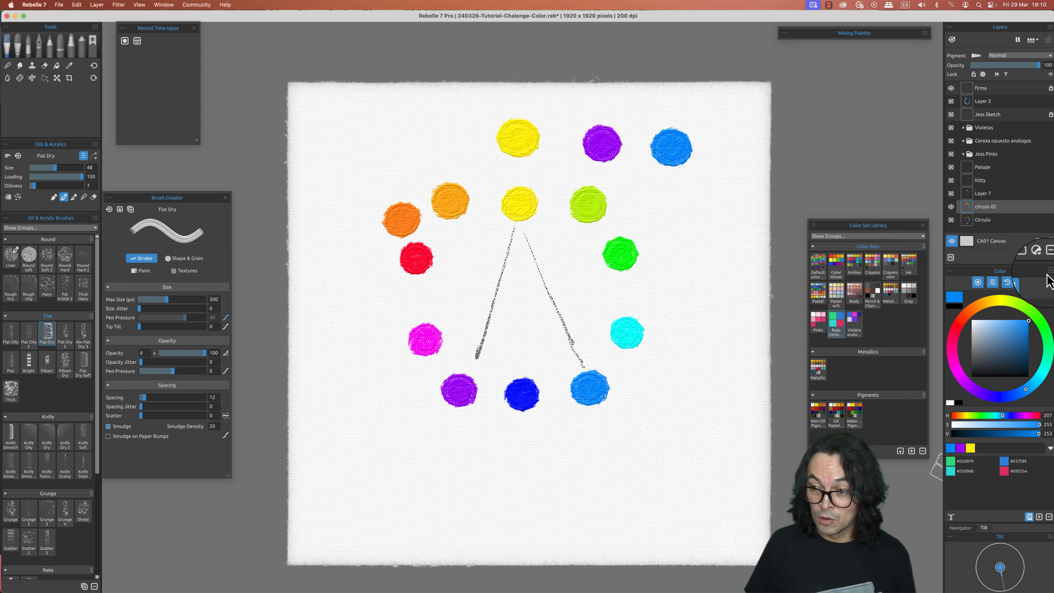
Create a color set from the last used colors
{"action": "mouse_move", "coordinate": [1041, 282]}
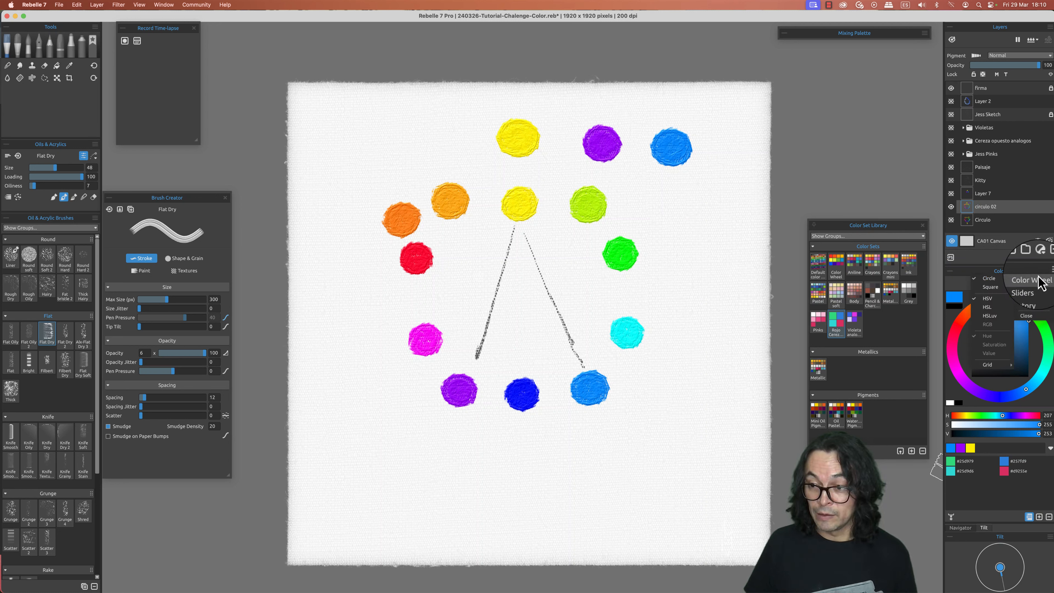
{"action": "mouse_move", "coordinate": [1029, 306]}
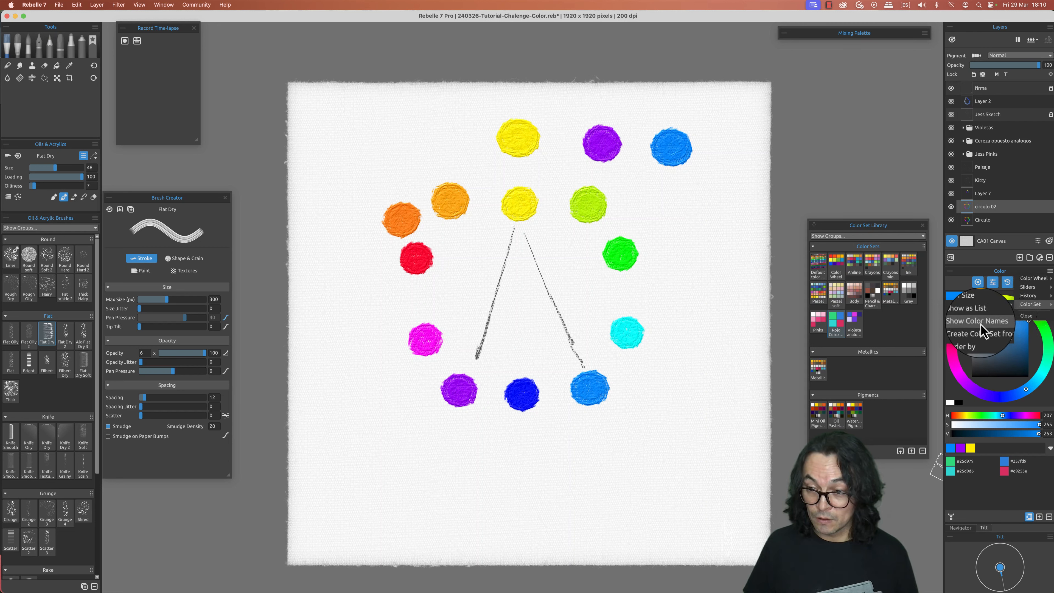
{"action": "mouse_move", "coordinate": [978, 335]}
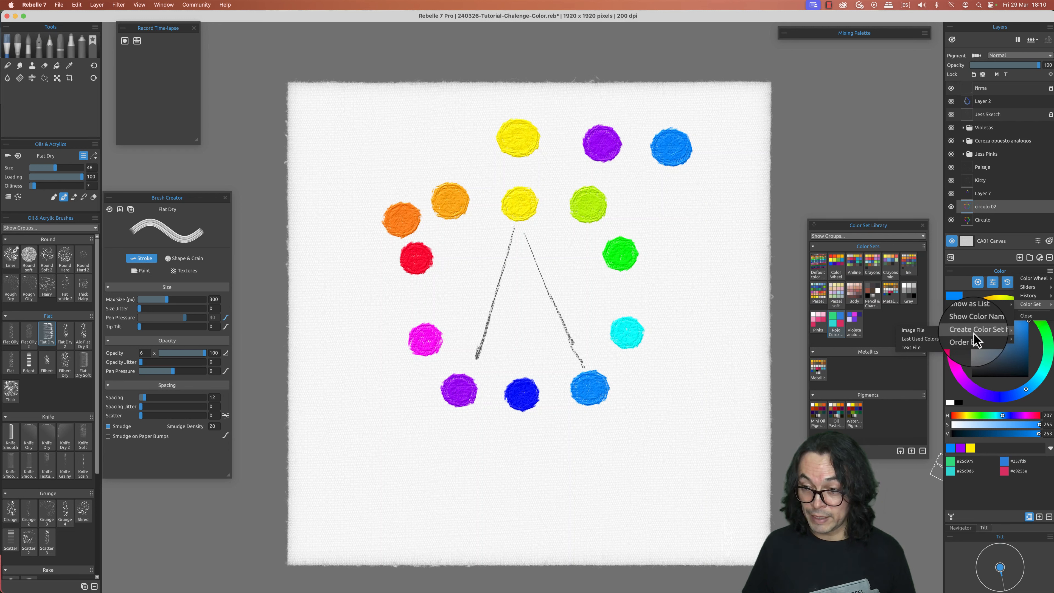
{"action": "left_click", "coordinate": [931, 343]}
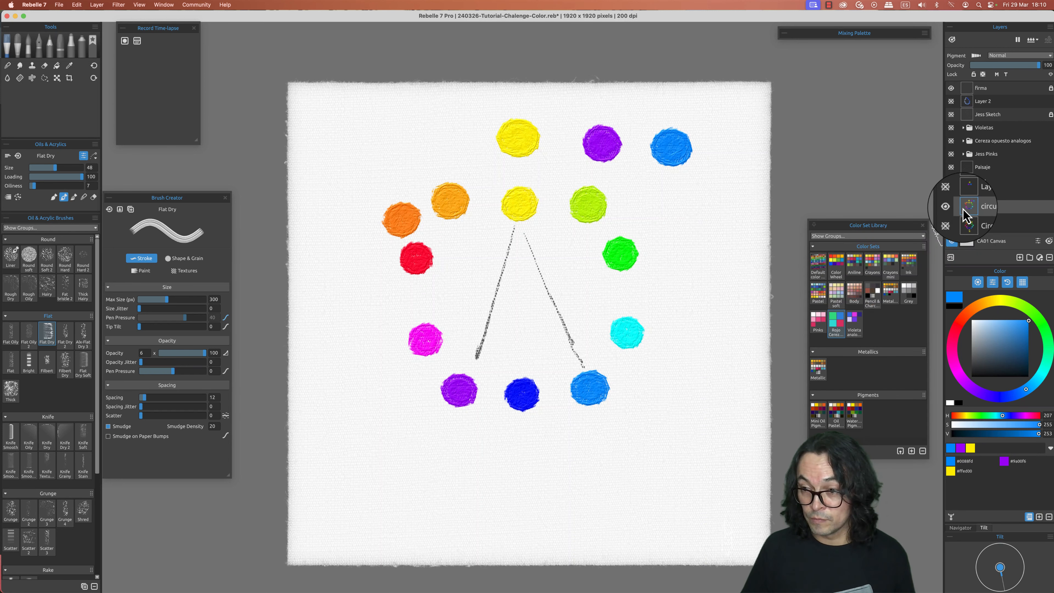
Hide the circulo 02 layer, and paint a large light blue square on a new layer, enlarging the Flat Dry brush to size 94
{"action": "left_click", "coordinate": [951, 207]}
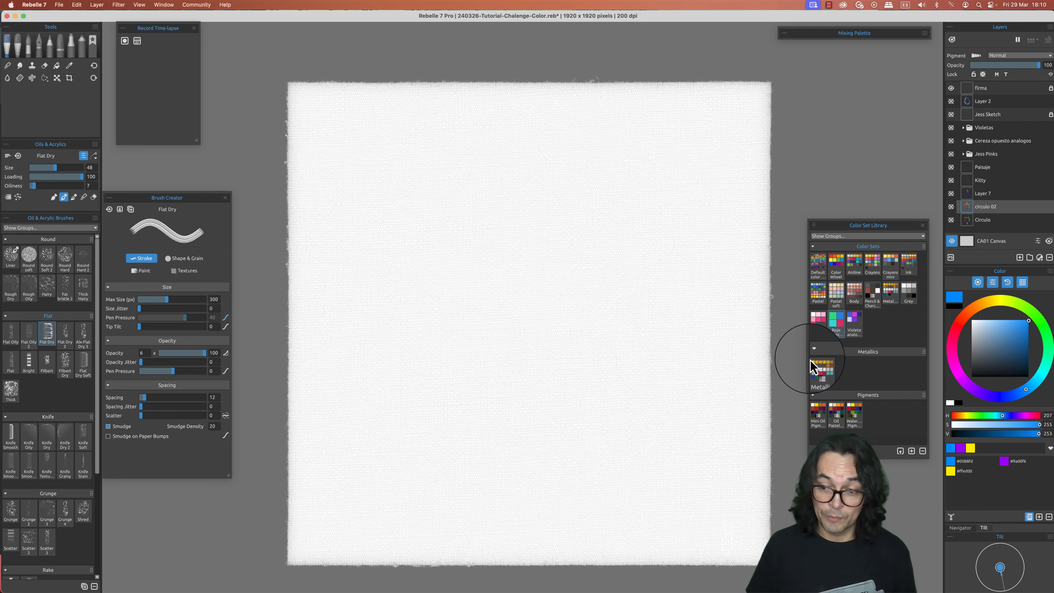
{"action": "left_click", "coordinate": [1019, 257]}
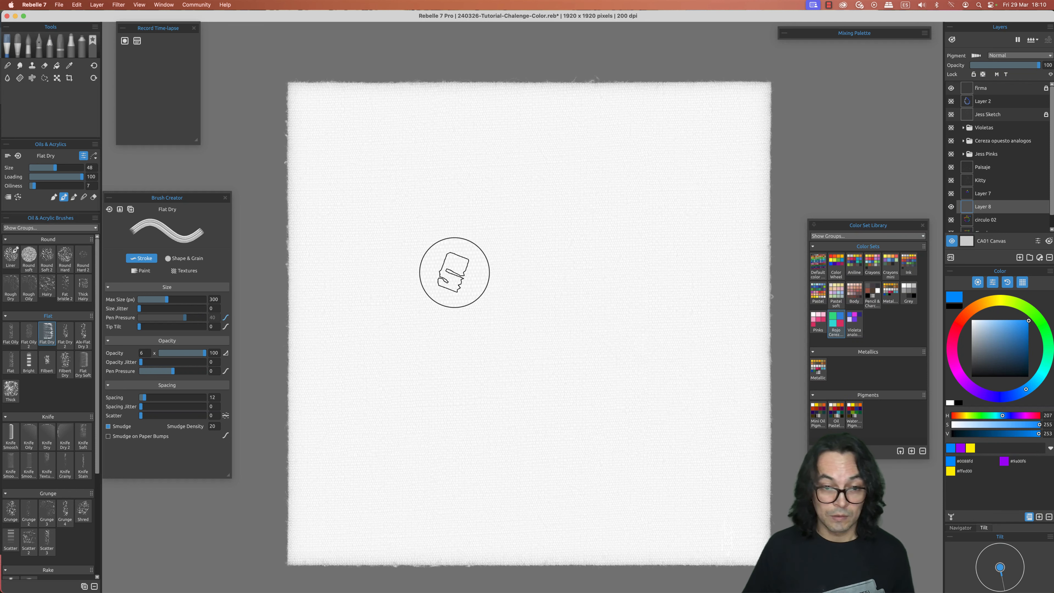
{"action": "mouse_move", "coordinate": [461, 284]}
{"action": "left_mouse_down"}
{"action": "mouse_move", "coordinate": [460, 320]}
{"action": "mouse_move", "coordinate": [534, 267]}
{"action": "mouse_move", "coordinate": [502, 307]}
{"action": "left_mouse_up"}
{"action": "key", "text": "super"}
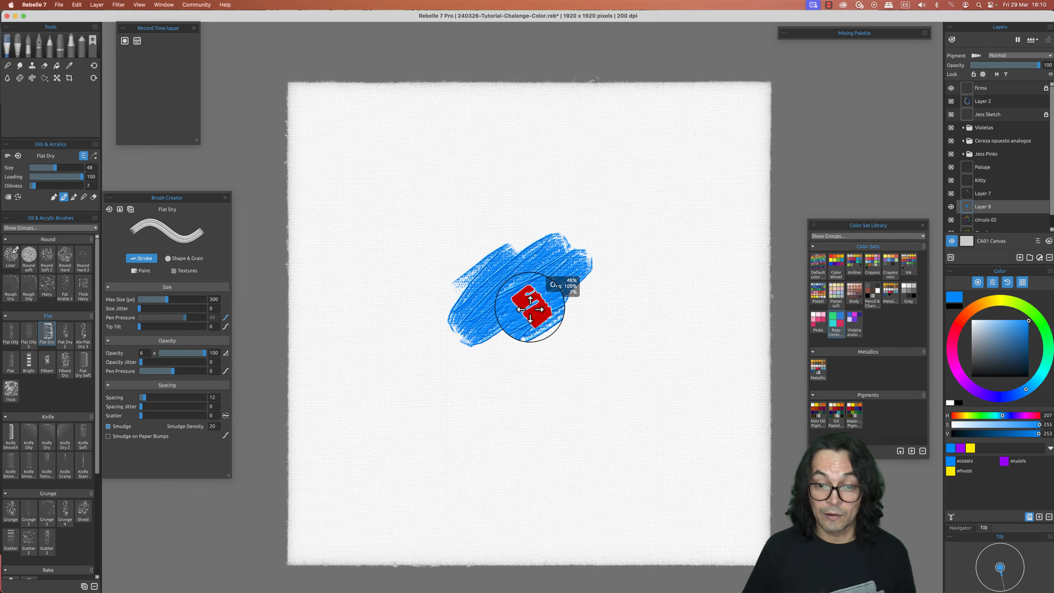
{"action": "mouse_move", "coordinate": [525, 313]}
{"action": "left_mouse_down"}
{"action": "mouse_move", "coordinate": [590, 314]}
{"action": "mouse_move", "coordinate": [548, 324]}
{"action": "mouse_move", "coordinate": [578, 324]}
{"action": "left_mouse_up"}
{"action": "mouse_move", "coordinate": [576, 287]}
{"action": "left_mouse_down"}
{"action": "mouse_move", "coordinate": [518, 323]}
{"action": "mouse_move", "coordinate": [523, 243]}
{"action": "mouse_move", "coordinate": [537, 224]}
{"action": "mouse_move", "coordinate": [624, 358]}
{"action": "mouse_move", "coordinate": [534, 318]}
{"action": "mouse_move", "coordinate": [473, 371]}
{"action": "mouse_move", "coordinate": [503, 242]}
{"action": "mouse_move", "coordinate": [566, 400]}
{"action": "mouse_move", "coordinate": [585, 383]}
{"action": "mouse_move", "coordinate": [501, 401]}
{"action": "mouse_move", "coordinate": [452, 346]}
{"action": "mouse_move", "coordinate": [636, 242]}
{"action": "mouse_move", "coordinate": [638, 230]}
{"action": "mouse_move", "coordinate": [630, 382]}
{"action": "mouse_move", "coordinate": [443, 417]}
{"action": "mouse_move", "coordinate": [440, 228]}
{"action": "mouse_move", "coordinate": [639, 235]}
{"action": "mouse_move", "coordinate": [482, 260]}
{"action": "left_mouse_up"}
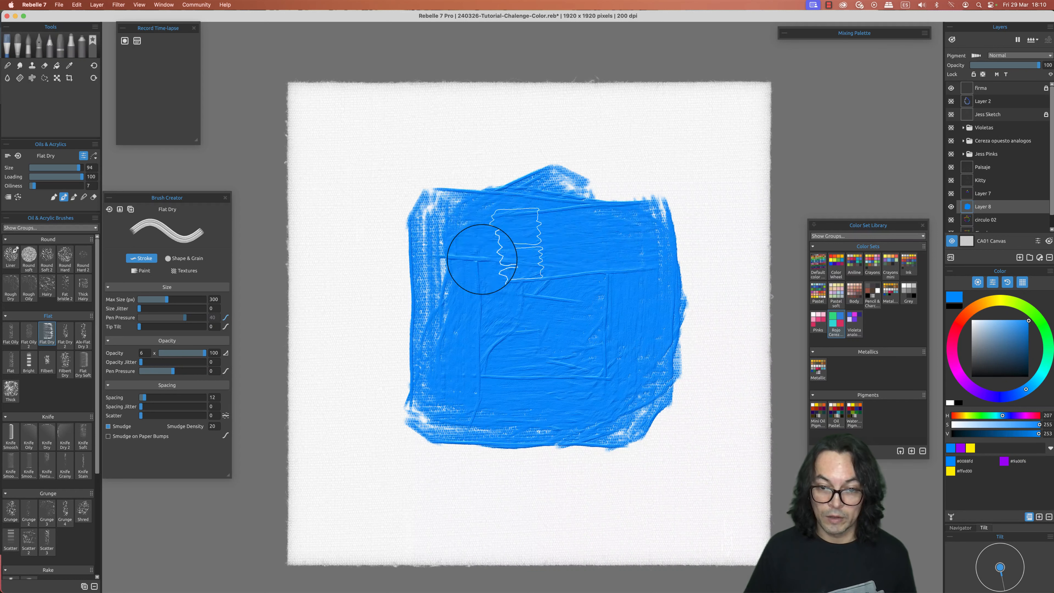
{"action": "left_click_drag", "start_coordinate": [486, 407], "coordinate": [436, 365]}
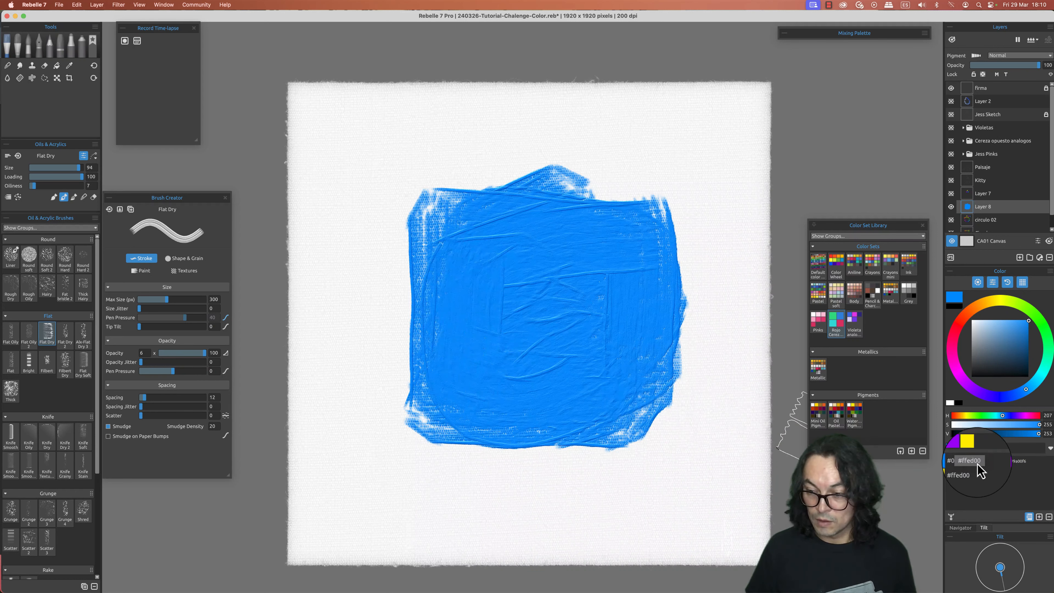
Using the color set's #ffed00 and #9a00f6, paint a small yellow square inside the blue area with a violet dot at its center
{"action": "left_click", "coordinate": [950, 471]}
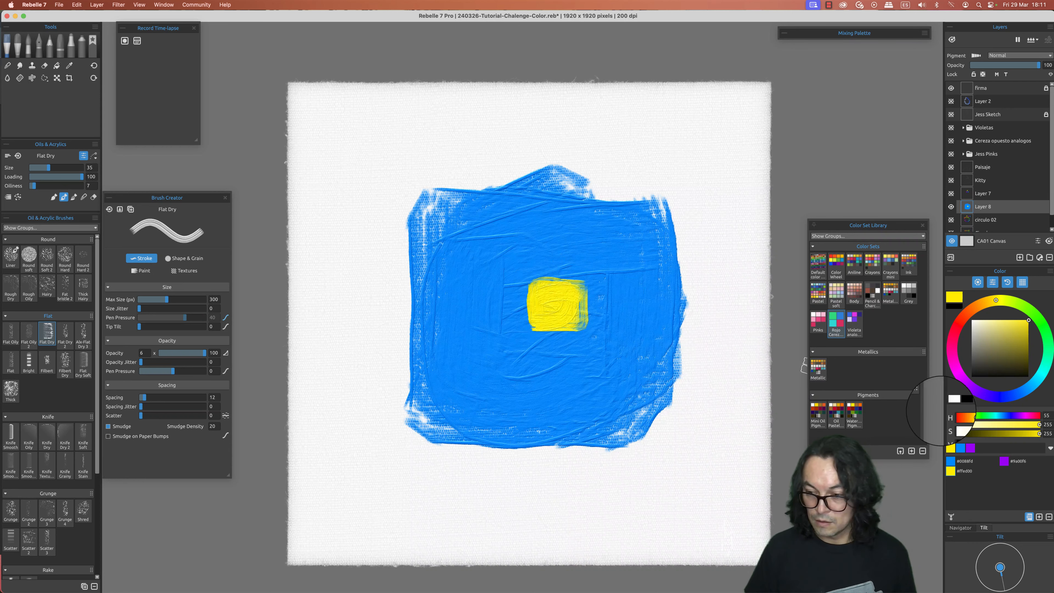
{"action": "left_click", "coordinate": [1004, 461]}
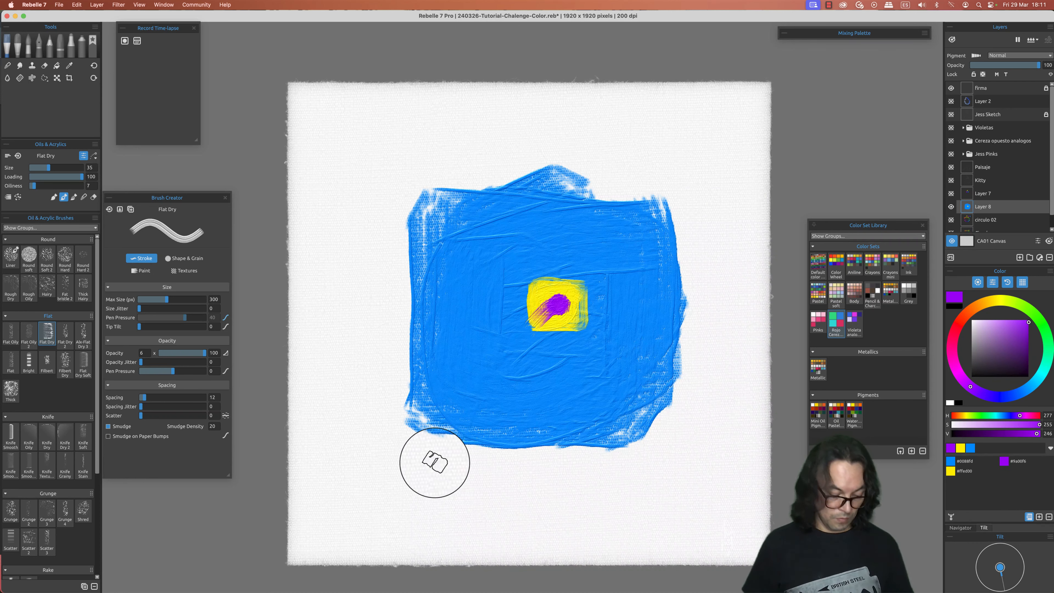
{"action": "key", "text": "super+z"}
{"action": "key", "text": "super+z"}
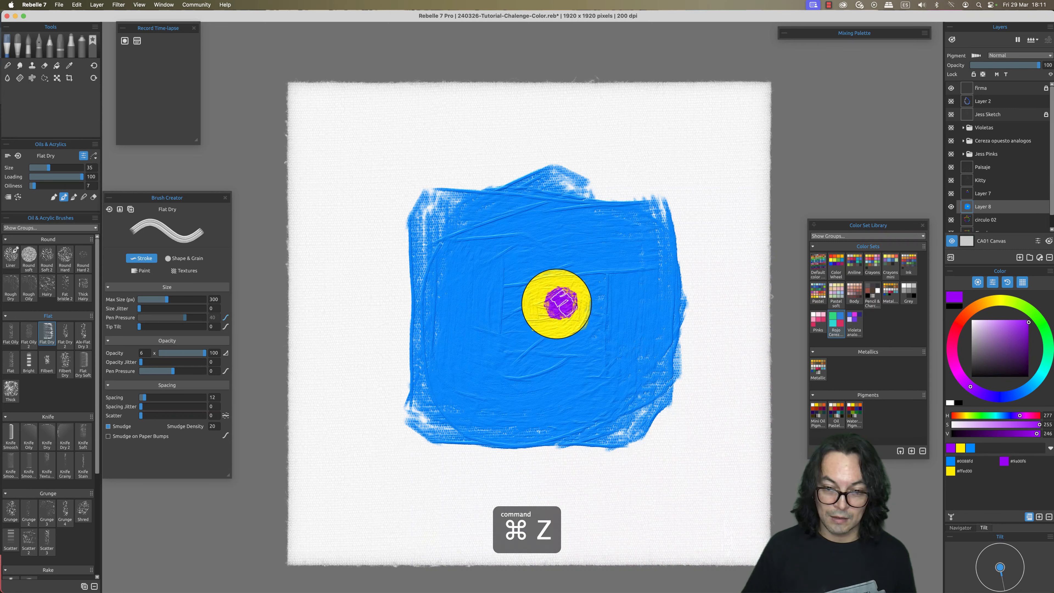
{"action": "key", "text": "super+z"}
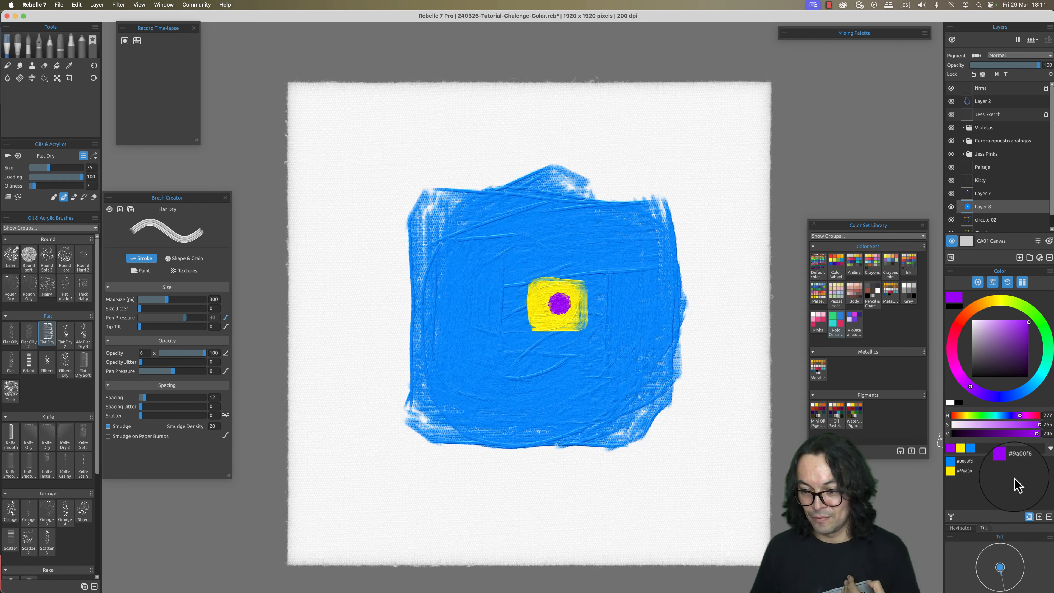
Load the Violeta analo... color set, and replace the displayed set with a new one created from the last used colors
{"action": "left_click", "coordinate": [855, 322]}
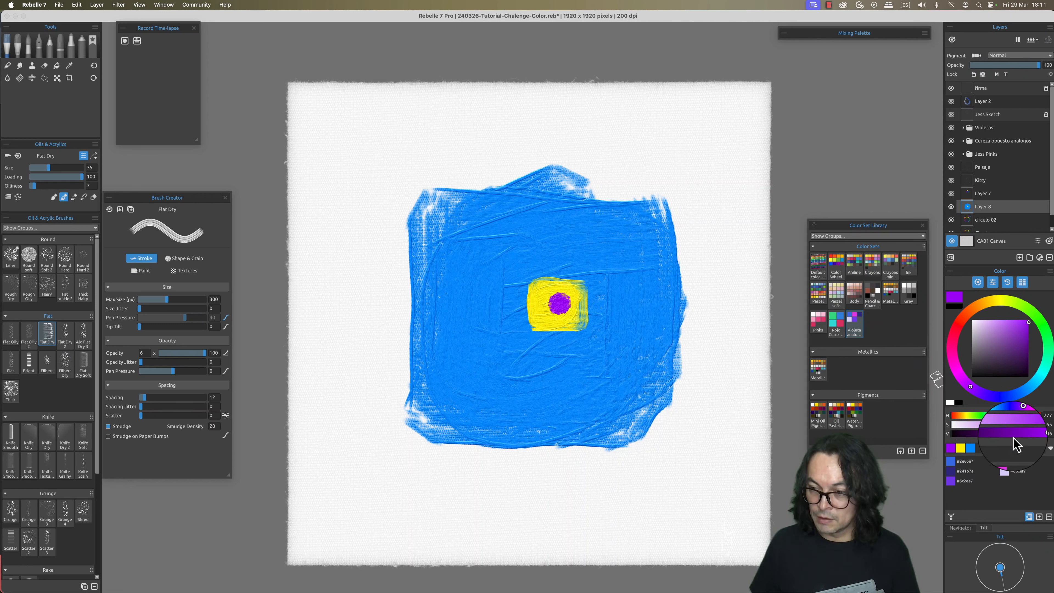
{"action": "left_click", "coordinate": [1049, 272]}
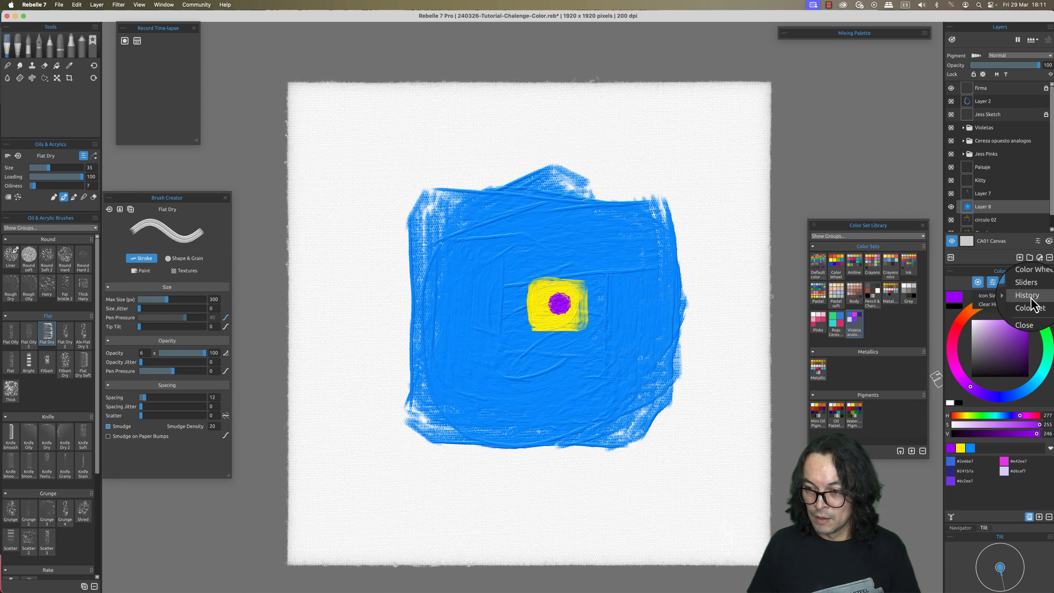
{"action": "mouse_move", "coordinate": [1036, 312]}
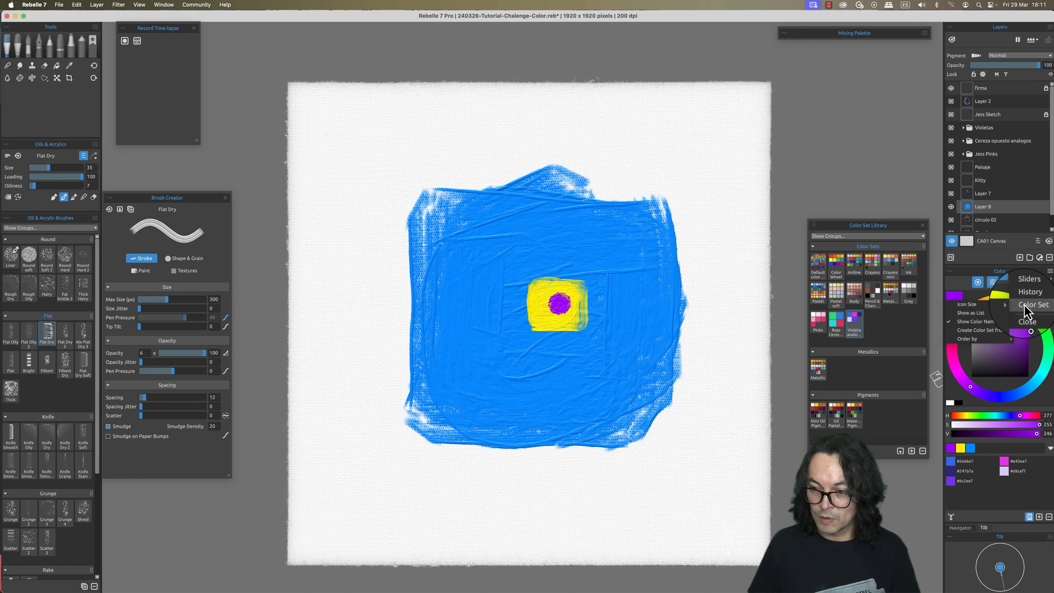
{"action": "mouse_move", "coordinate": [986, 340]}
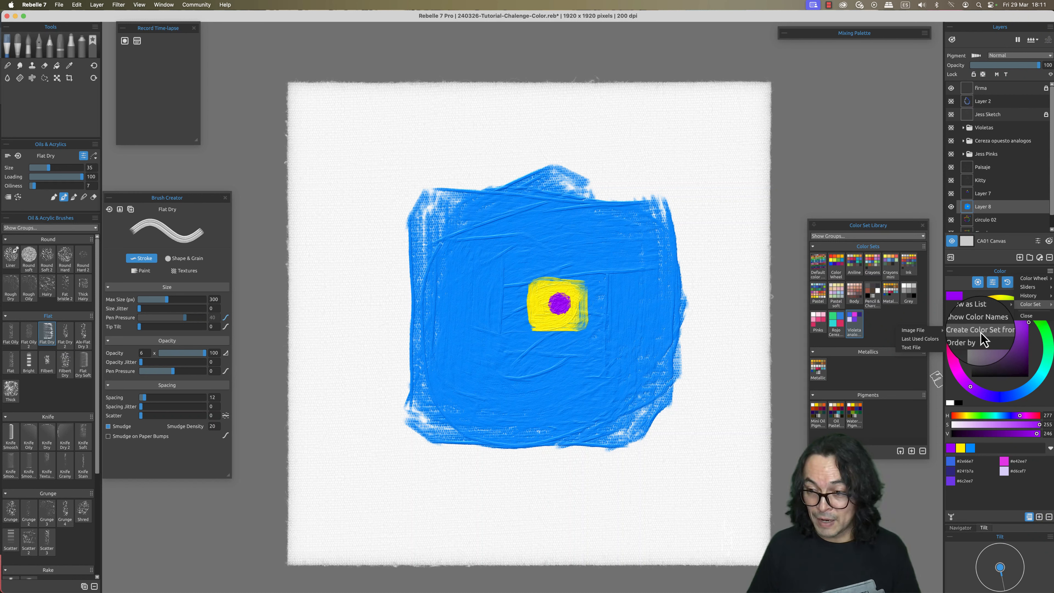
{"action": "left_click", "coordinate": [922, 344]}
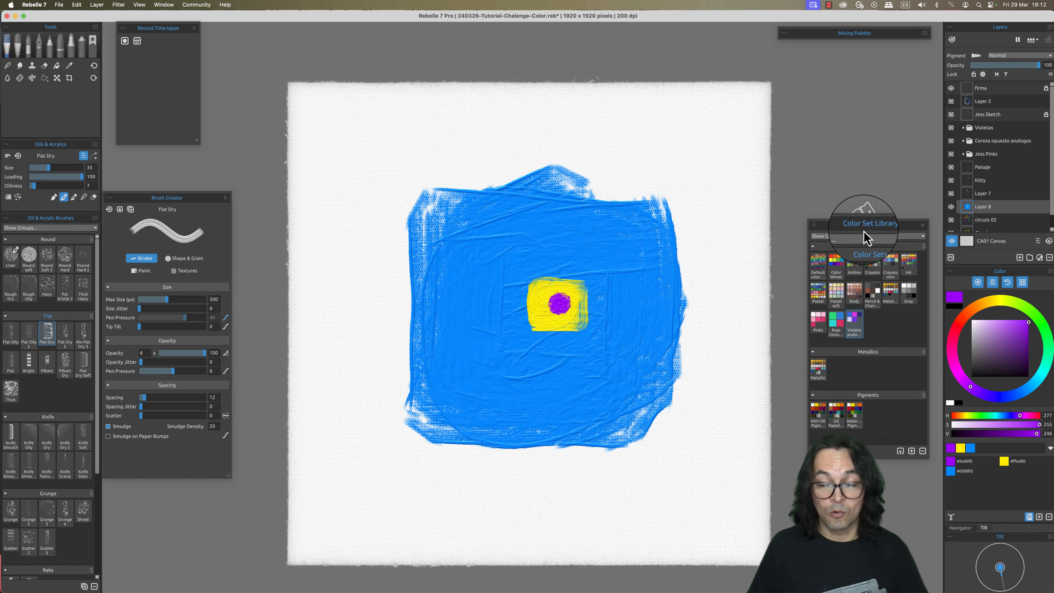
{"action": "left_click", "coordinate": [1029, 519]}
{"action": "left_click", "coordinate": [1029, 519]}
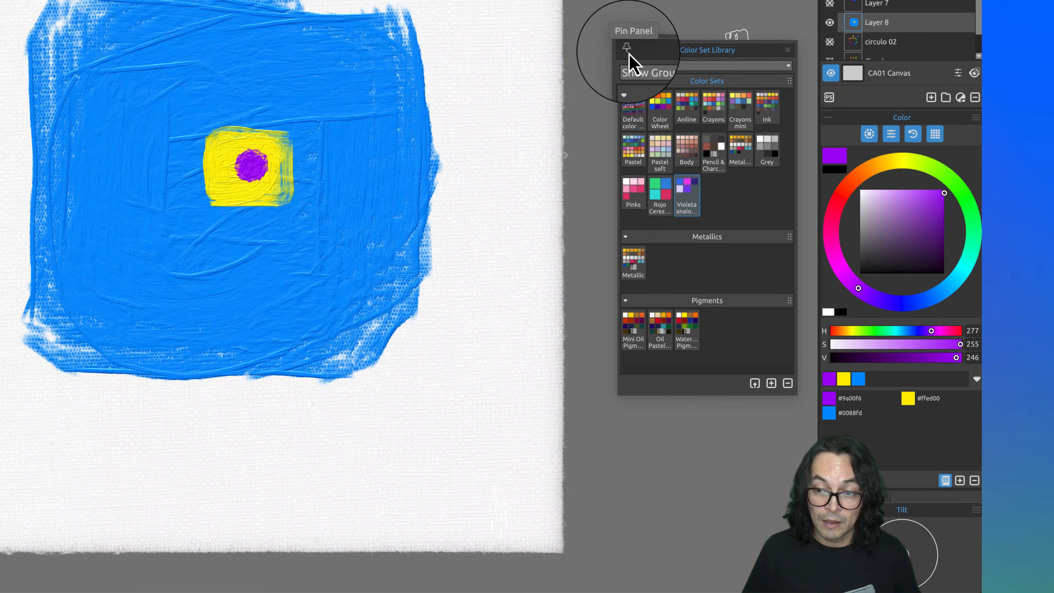
Pin the Color Set Library panel, make it slightly taller, and move it higher beside the canvas
{"action": "left_click", "coordinate": [627, 49]}
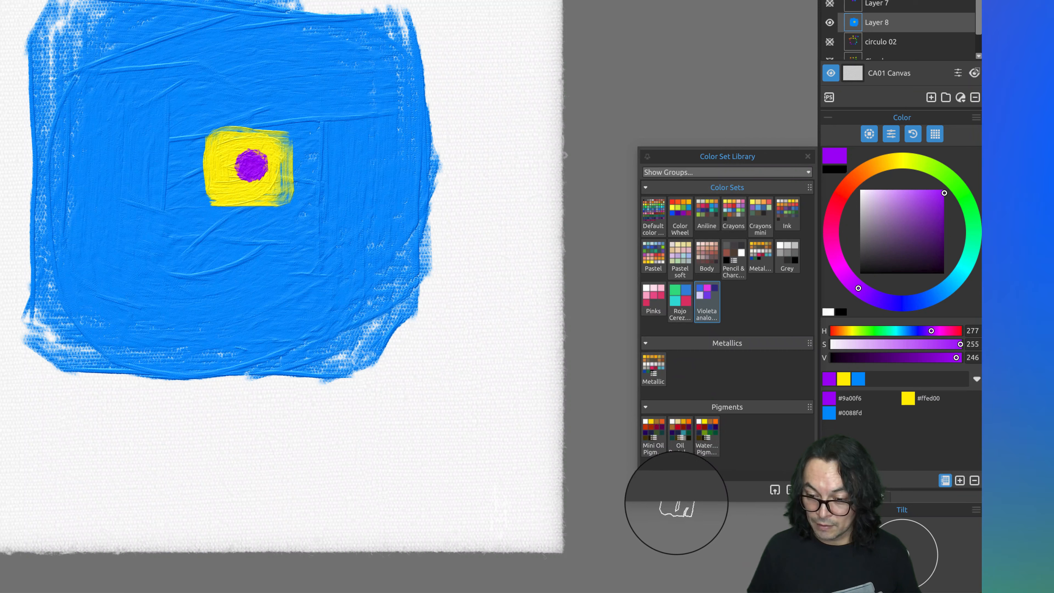
{"action": "mouse_move", "coordinate": [681, 500]}
{"action": "left_mouse_down"}
{"action": "mouse_move", "coordinate": [687, 560]}
{"action": "mouse_move", "coordinate": [692, 477]}
{"action": "mouse_move", "coordinate": [695, 515]}
{"action": "left_mouse_up"}
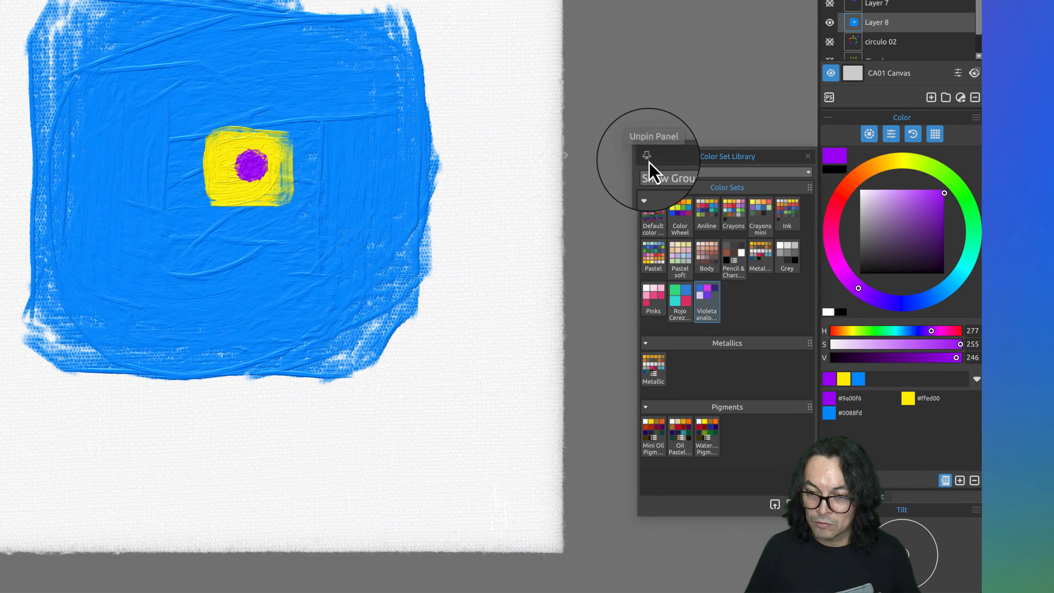
{"action": "left_click_drag", "start_coordinate": [732, 156], "coordinate": [851, 134]}
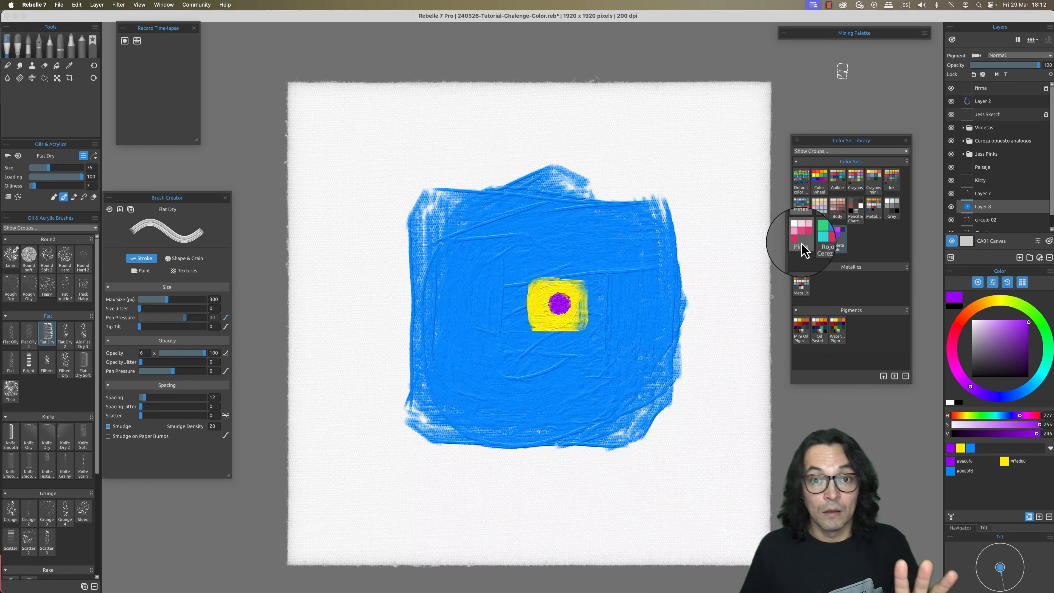
Add the current violet, yellow and blue set to the library as "Triada amari...", and load the Pinks set
{"action": "left_click", "coordinate": [895, 375]}
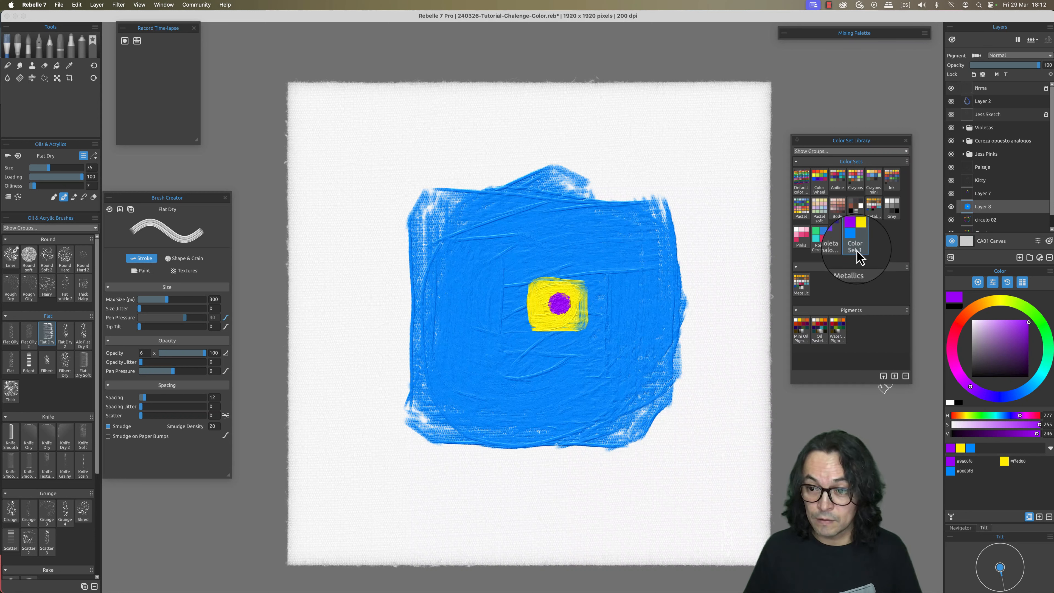
{"action": "double_click", "coordinate": [857, 243]}
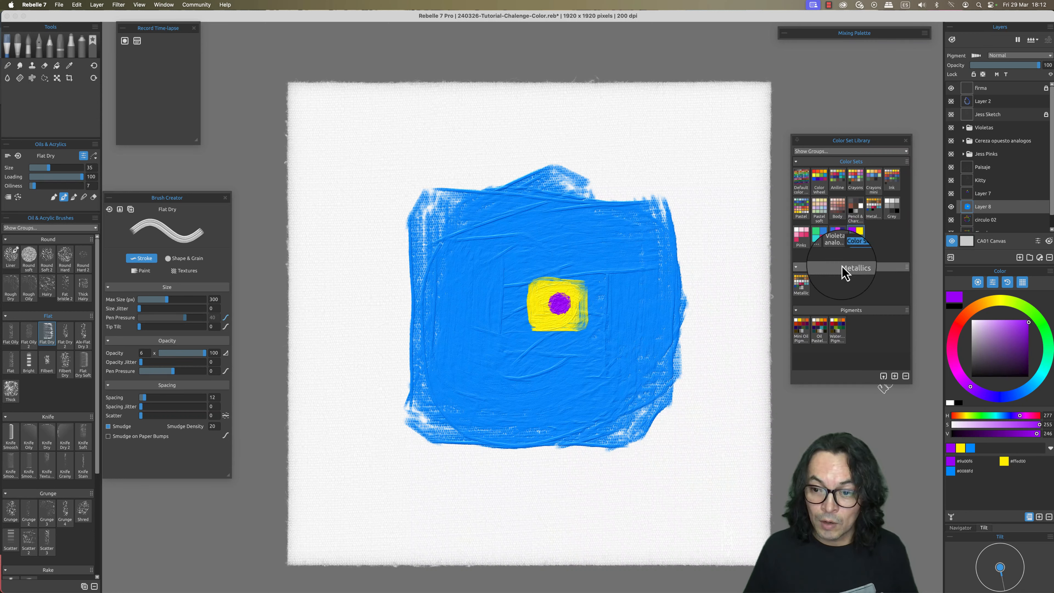
{"action": "type", "text": "T"}
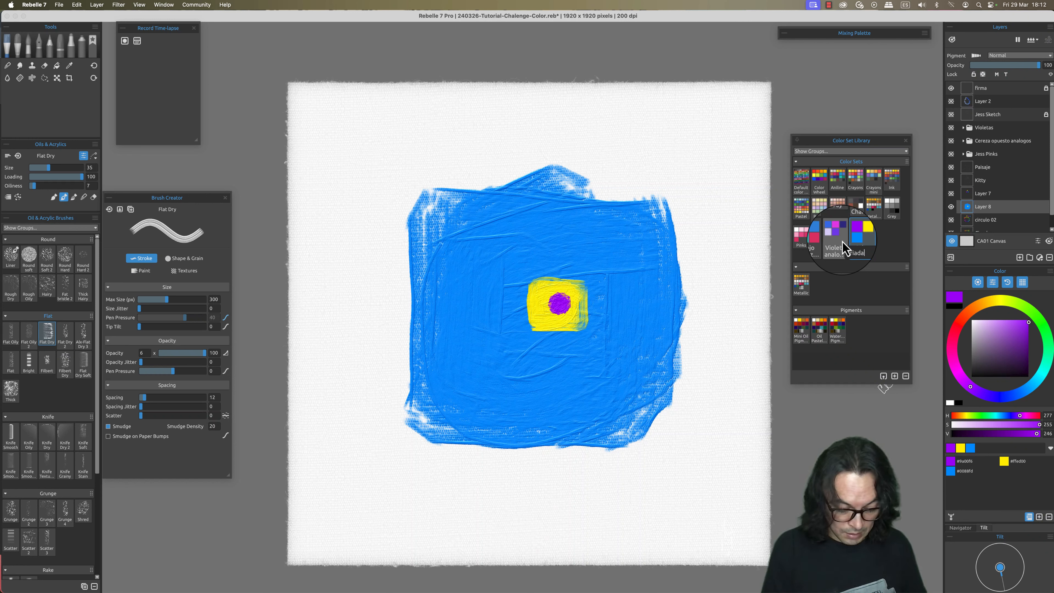
{"action": "type", "text": "riada am"}
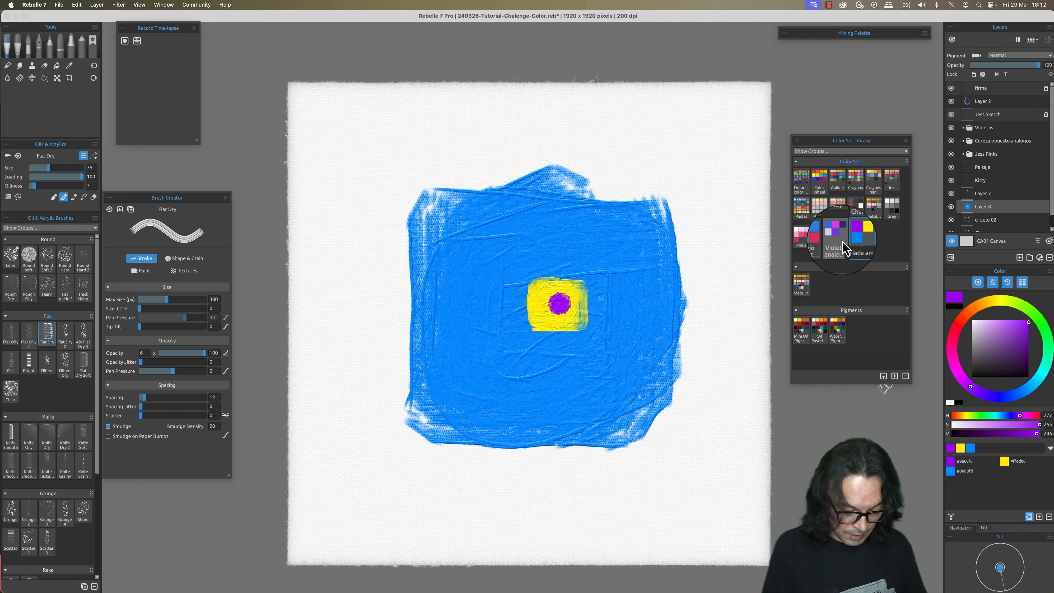
{"action": "type", "text": "ari..."}
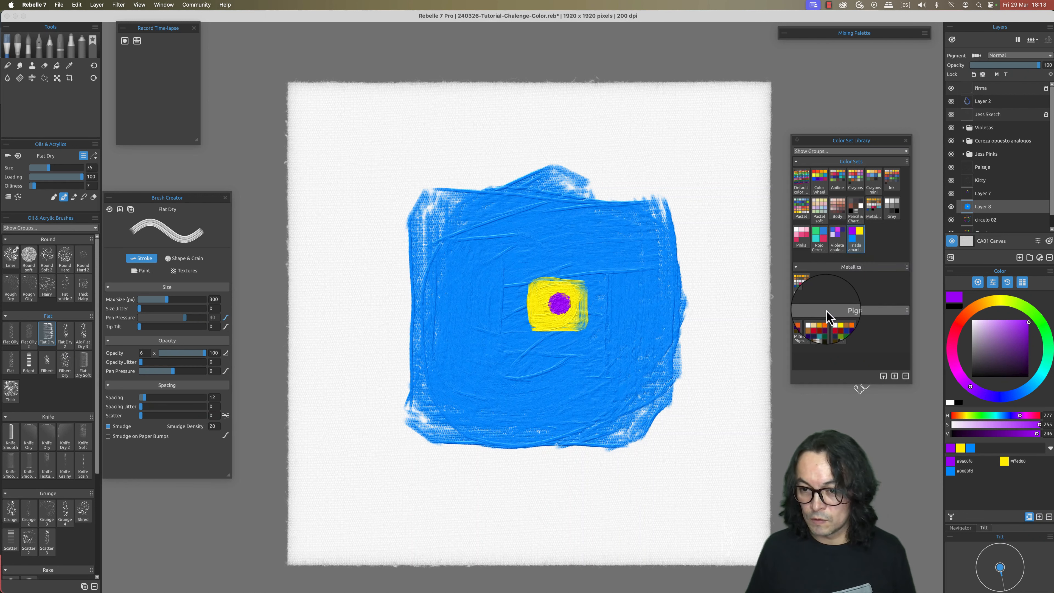
{"action": "left_click", "coordinate": [835, 239]}
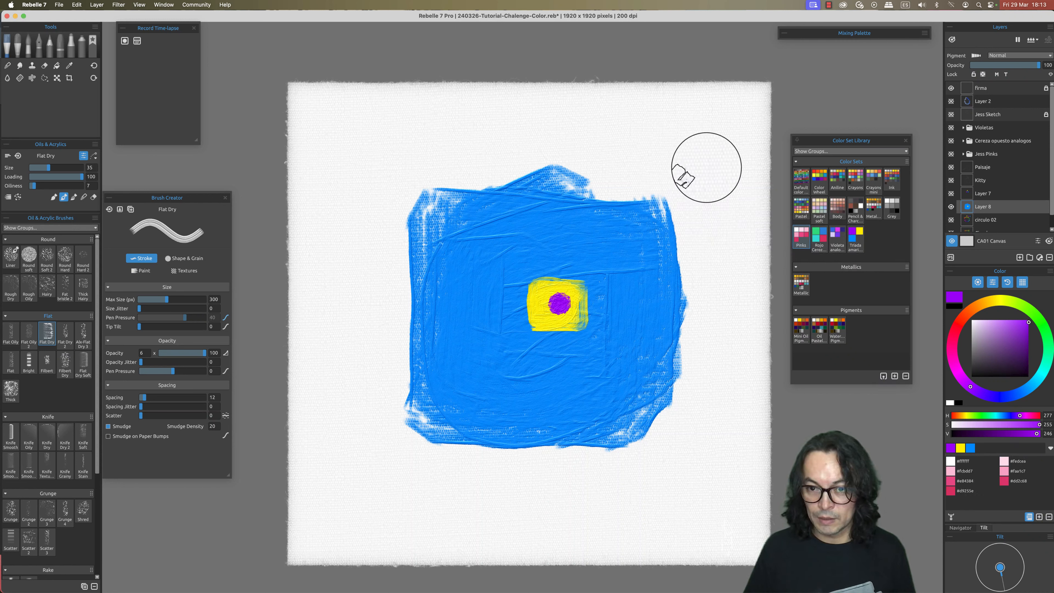
Paint strokes in the Pinks set's #dd2c68 and #e84384 above the blue area's upper-right corner, and load the Triada amari... color set
{"action": "left_click", "coordinate": [699, 169]}
{"action": "left_click", "coordinate": [1004, 481]}
{"action": "mouse_move", "coordinate": [681, 182]}
{"action": "left_mouse_down"}
{"action": "mouse_move", "coordinate": [703, 169]}
{"action": "mouse_move", "coordinate": [701, 155]}
{"action": "mouse_move", "coordinate": [635, 162]}
{"action": "left_mouse_up"}
{"action": "left_click", "coordinate": [950, 481]}
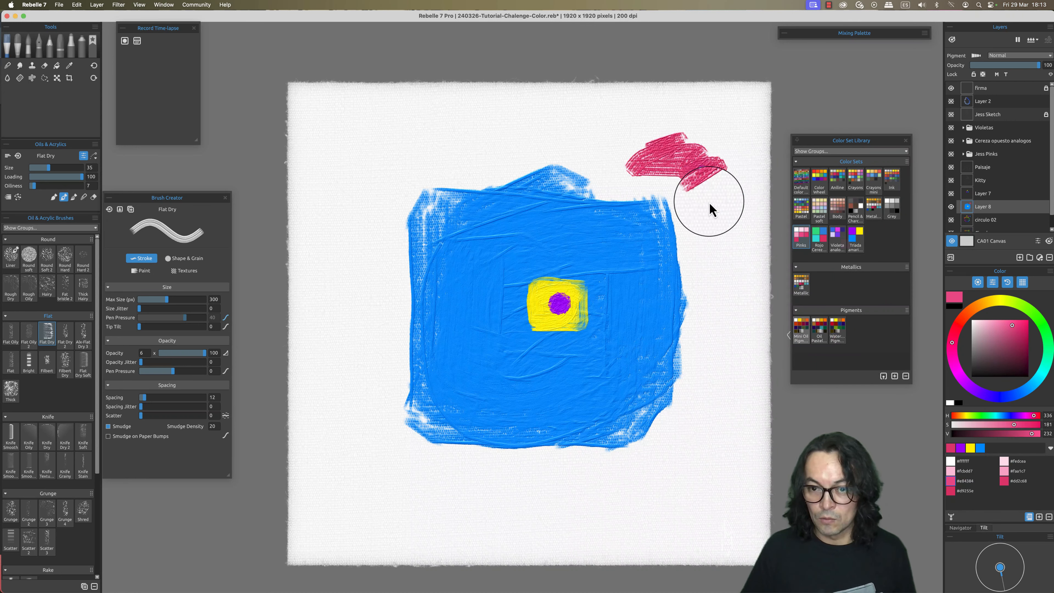
{"action": "mouse_move", "coordinate": [710, 210]}
{"action": "left_mouse_down"}
{"action": "mouse_move", "coordinate": [680, 154]}
{"action": "mouse_move", "coordinate": [590, 145]}
{"action": "left_mouse_up"}
{"action": "left_click", "coordinate": [855, 238]}
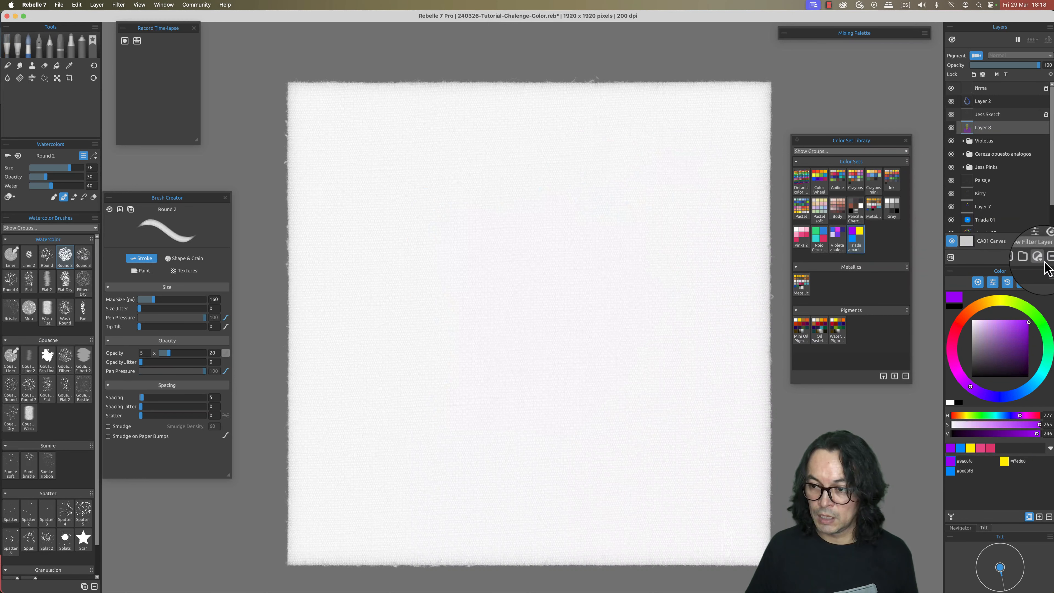
Clear the color history and remove the violet, yellow and blue swatches from the displayed color set
{"action": "left_click", "coordinate": [1050, 270]}
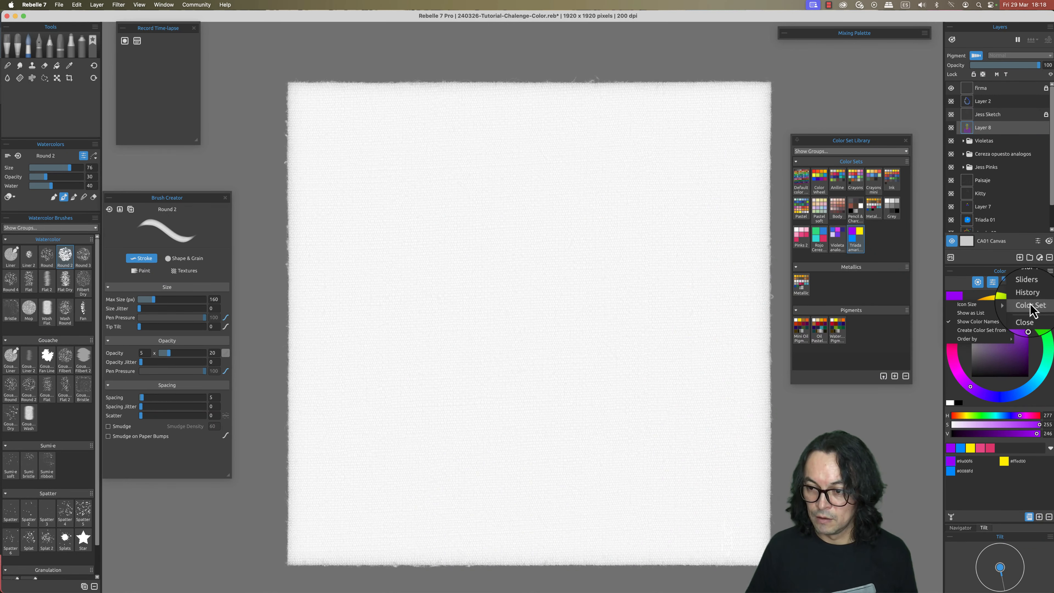
{"action": "mouse_move", "coordinate": [1025, 297]}
{"action": "left_click", "coordinate": [986, 304]}
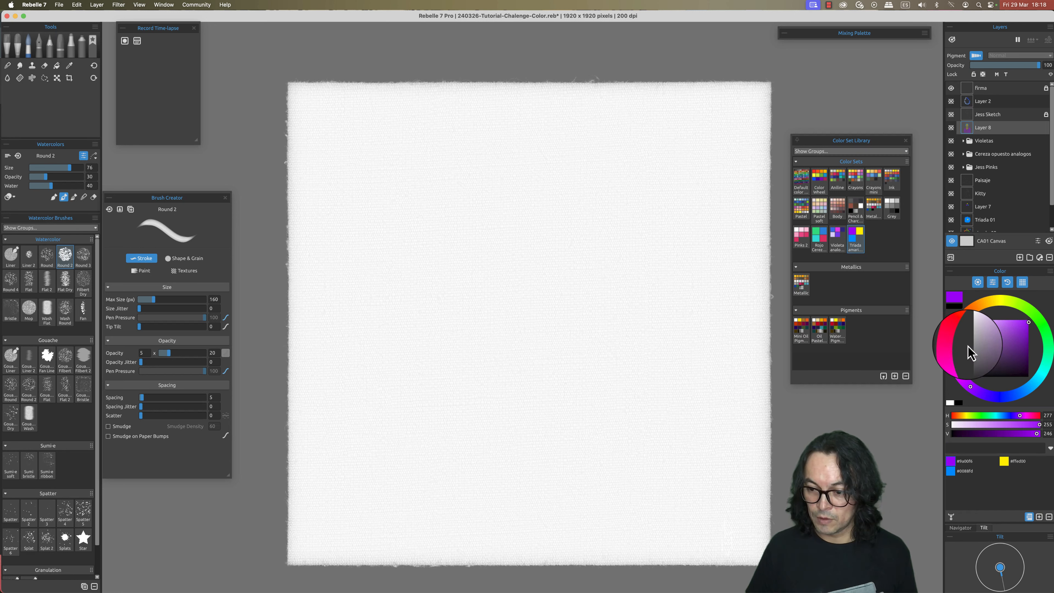
{"action": "left_click", "coordinate": [952, 473]}
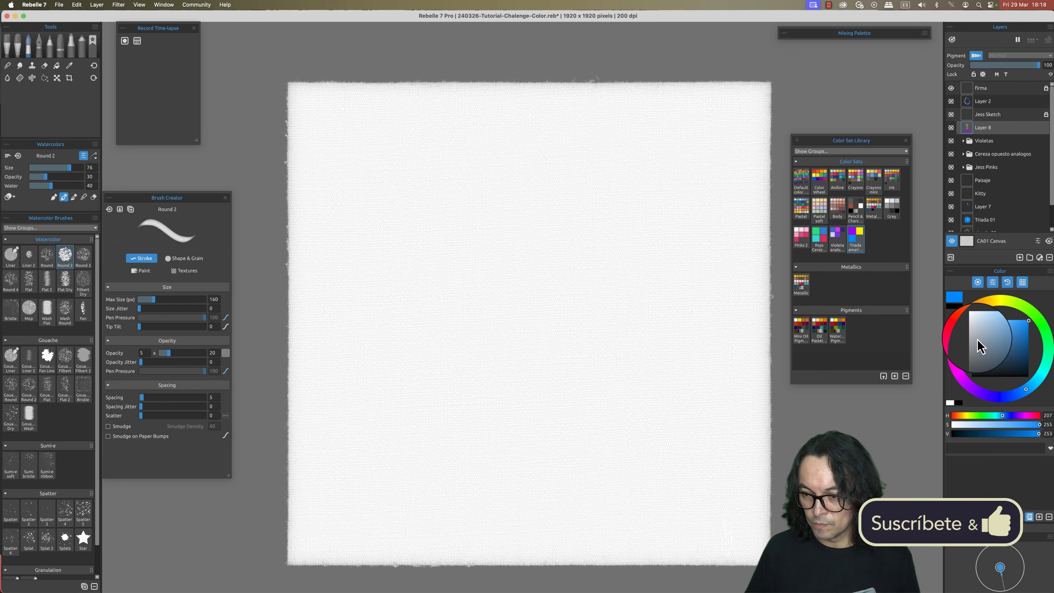
Paint a fully saturated violet dot (hue 268) near the canvas top, and a second one below it with saturation 196
{"action": "left_click", "coordinate": [952, 340]}
{"action": "left_click_drag", "start_coordinate": [953, 341], "coordinate": [978, 396]}
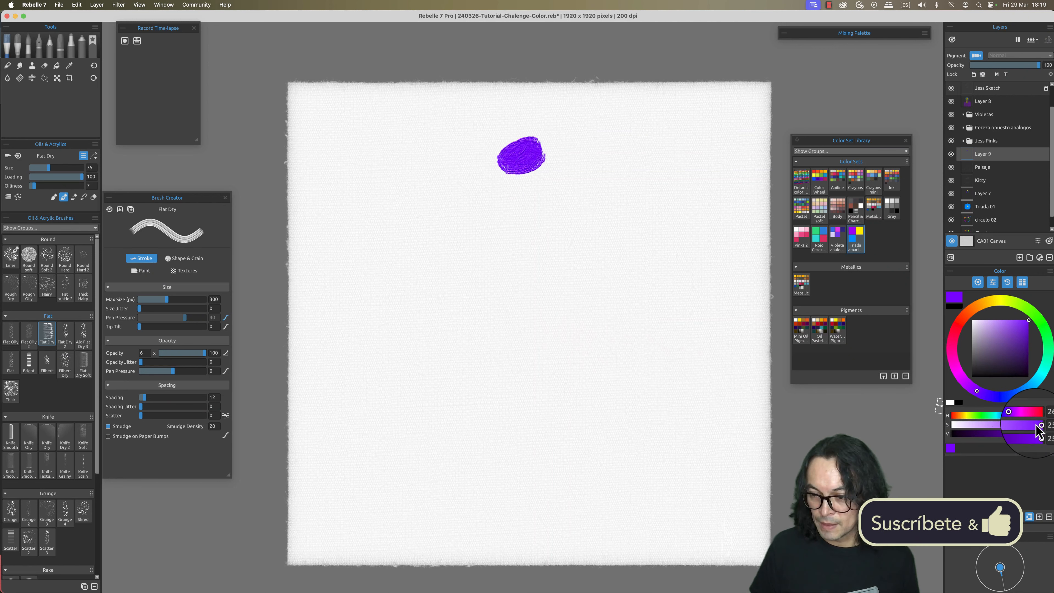
{"action": "left_click_drag", "start_coordinate": [1038, 426], "coordinate": [1019, 426]}
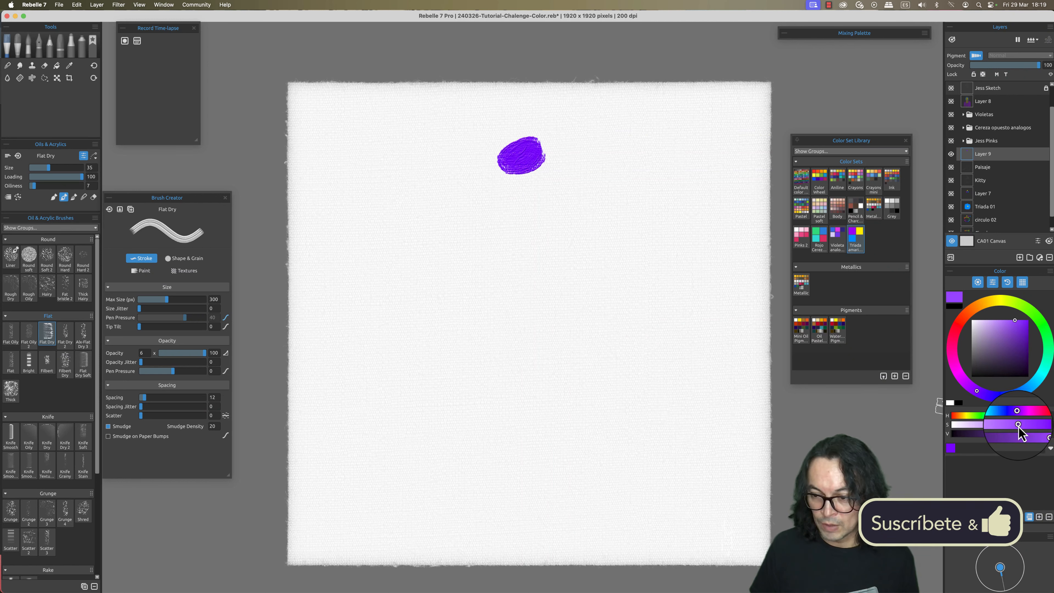
{"action": "left_click_drag", "start_coordinate": [513, 228], "coordinate": [515, 228]}
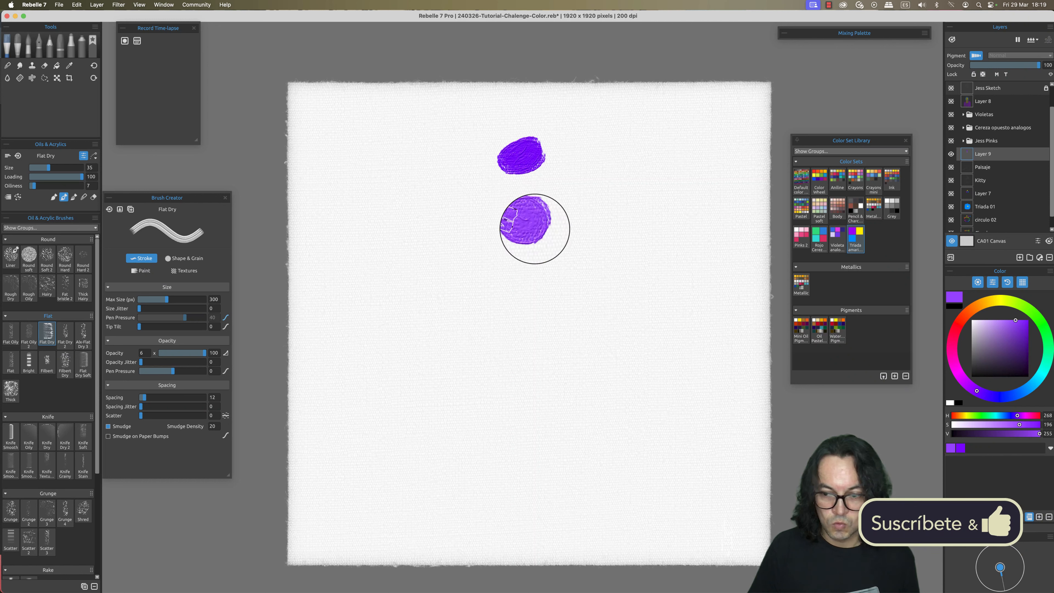
Continue the column downward with three lighter dots of the same violet hue, using saturation 103, 45 and 0
{"action": "left_click_drag", "start_coordinate": [993, 427], "coordinate": [987, 427]}
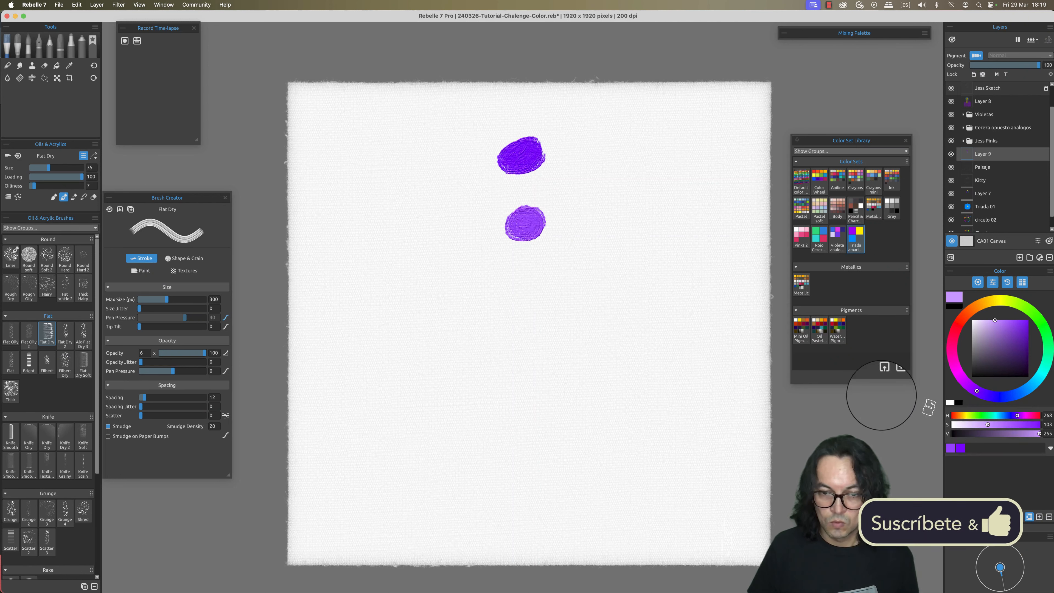
{"action": "left_click_drag", "start_coordinate": [513, 283], "coordinate": [534, 296]}
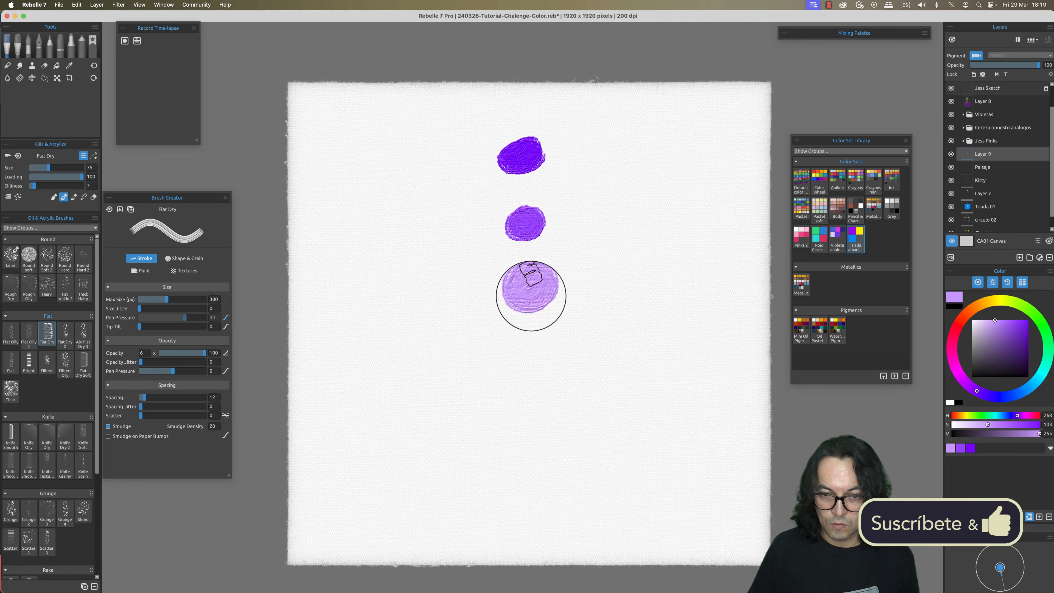
{"action": "left_click", "coordinate": [969, 425]}
{"action": "left_click_drag", "start_coordinate": [969, 425], "coordinate": [967, 424]}
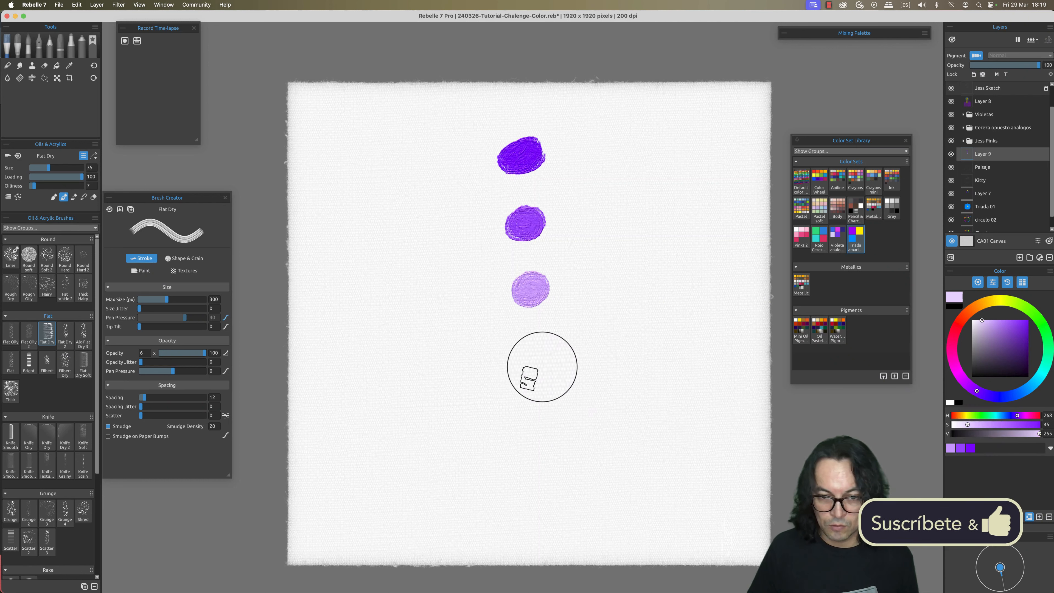
{"action": "left_click_drag", "start_coordinate": [527, 358], "coordinate": [544, 349]}
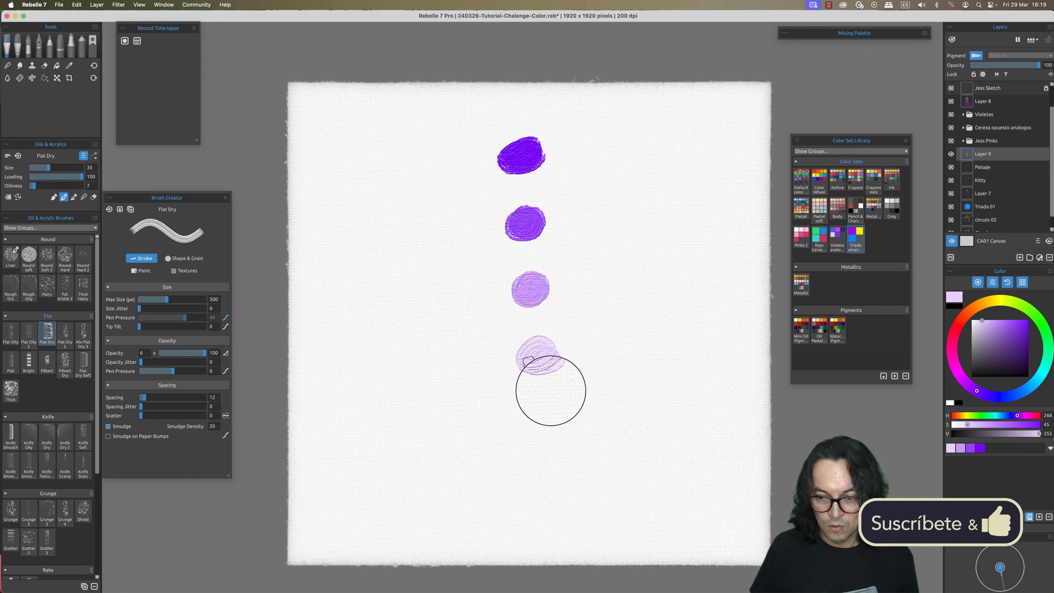
{"action": "left_click_drag", "start_coordinate": [964, 426], "coordinate": [947, 425]}
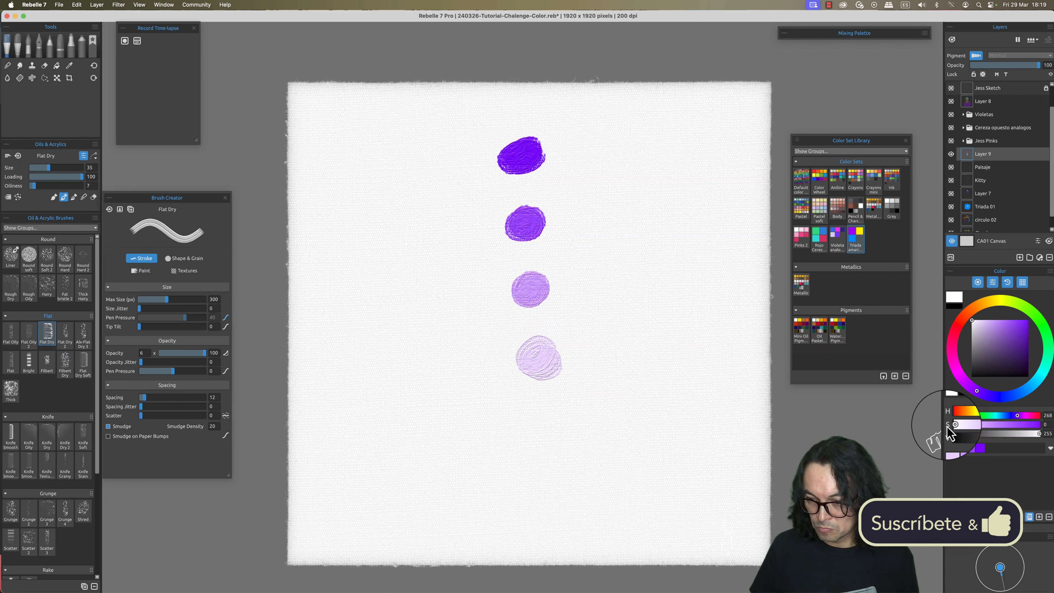
{"action": "mouse_move", "coordinate": [539, 426]}
{"action": "left_mouse_down"}
{"action": "mouse_move", "coordinate": [539, 413]}
{"action": "mouse_move", "coordinate": [538, 426]}
{"action": "left_mouse_up"}
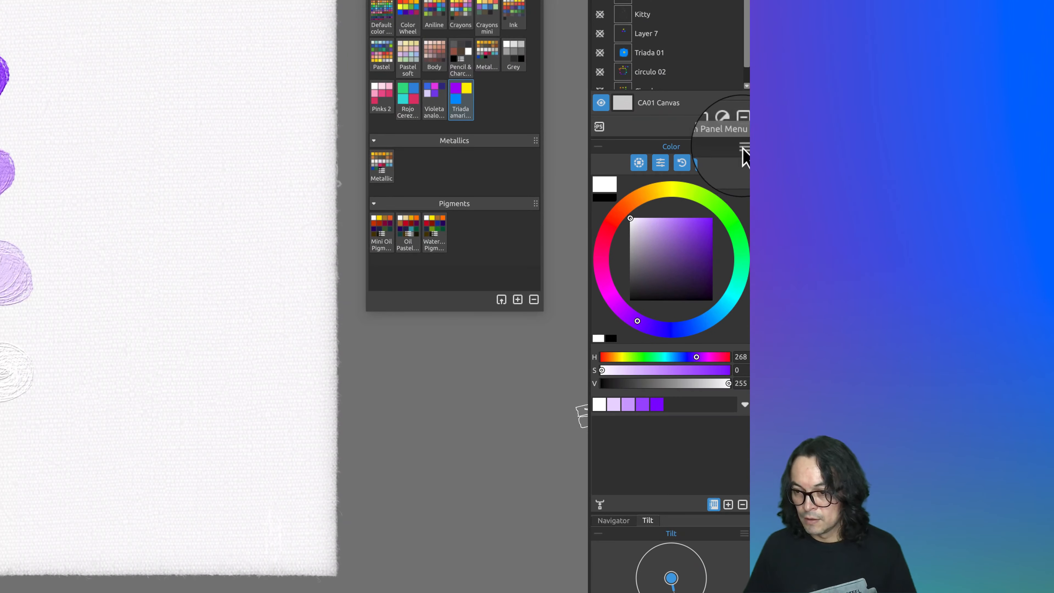
Create a new color set from the last used colors, the four violet tints and white
{"action": "left_click", "coordinate": [1034, 264]}
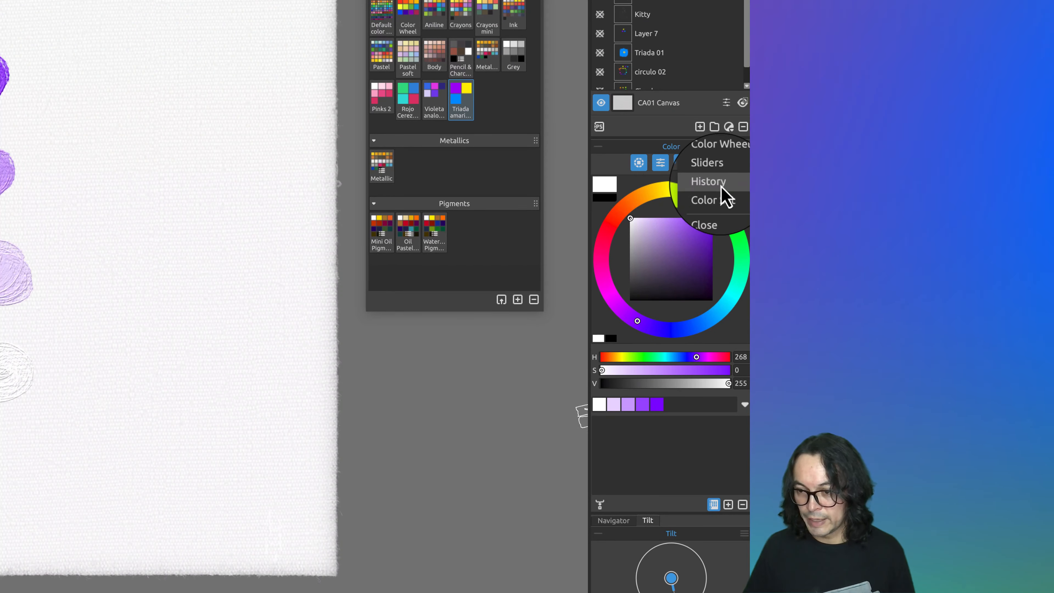
{"action": "mouse_move", "coordinate": [712, 196]}
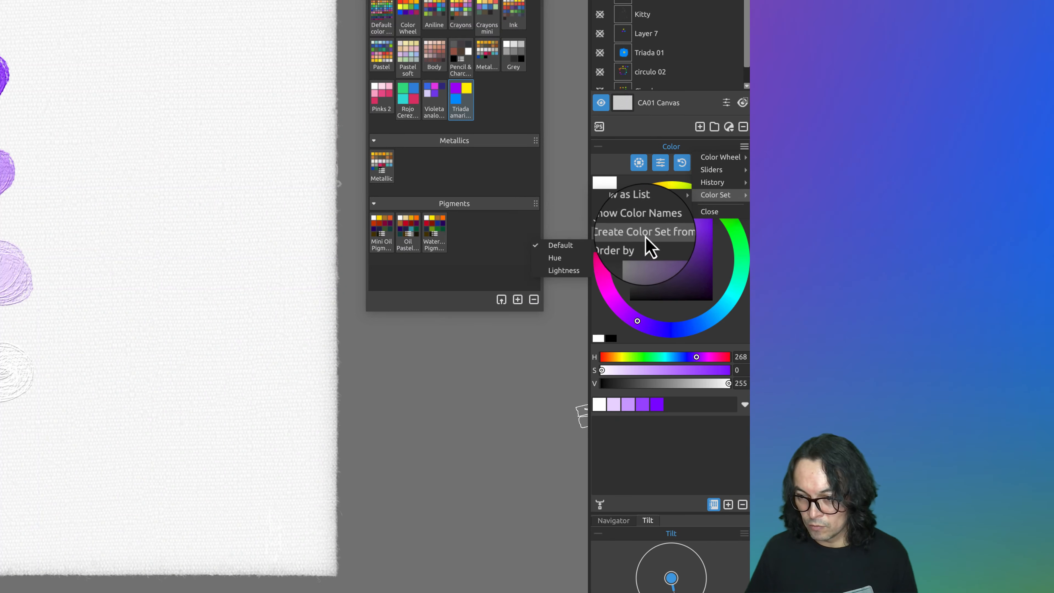
{"action": "mouse_move", "coordinate": [645, 237]}
{"action": "left_click", "coordinate": [564, 252]}
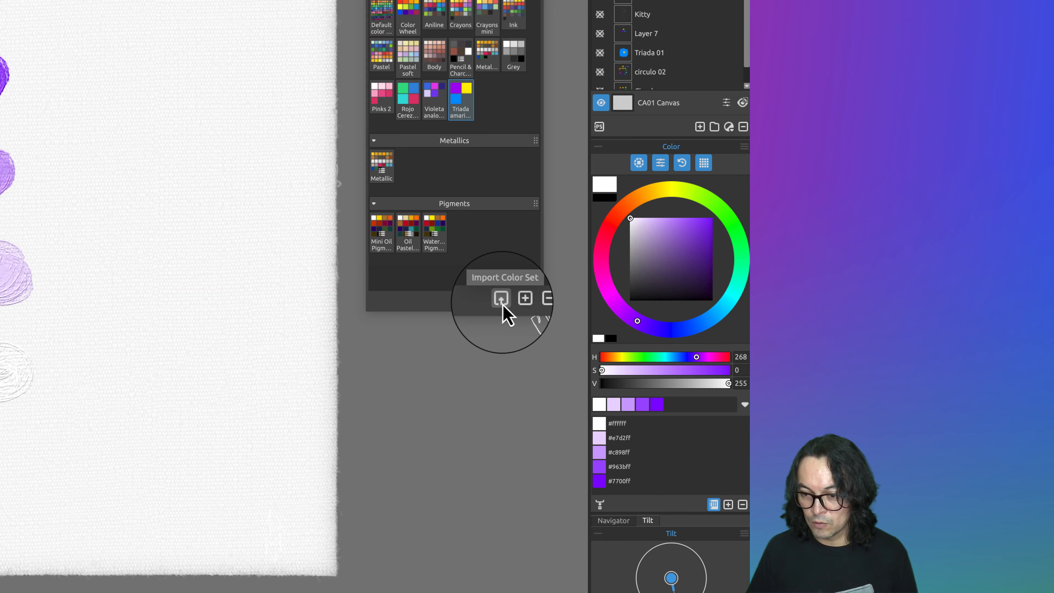
Add the current violet tints to the Color Set Library and name the new set "Mono... violeta"
{"action": "left_click", "coordinate": [524, 298]}
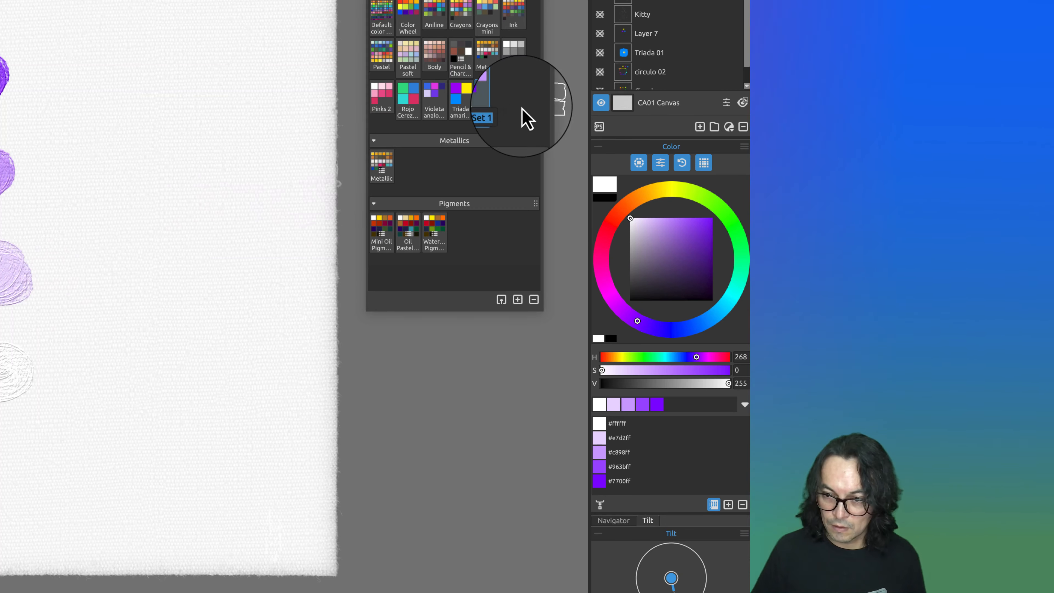
{"action": "double_click", "coordinate": [489, 114]}
{"action": "key", "text": "super+a"}
{"action": "type", "text": "Mo"}
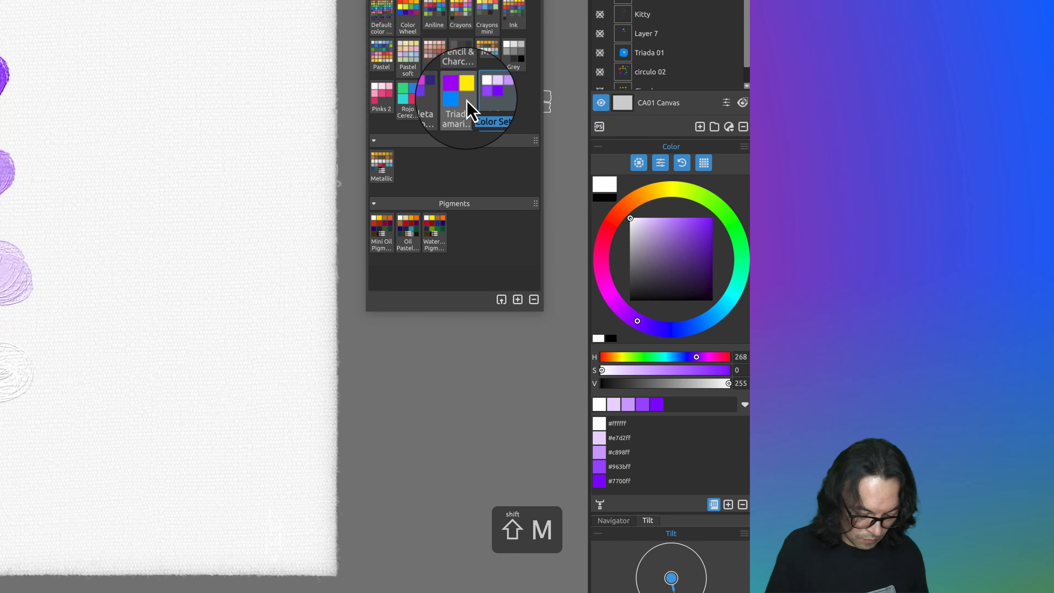
{"action": "type", "text": "nocrom"}
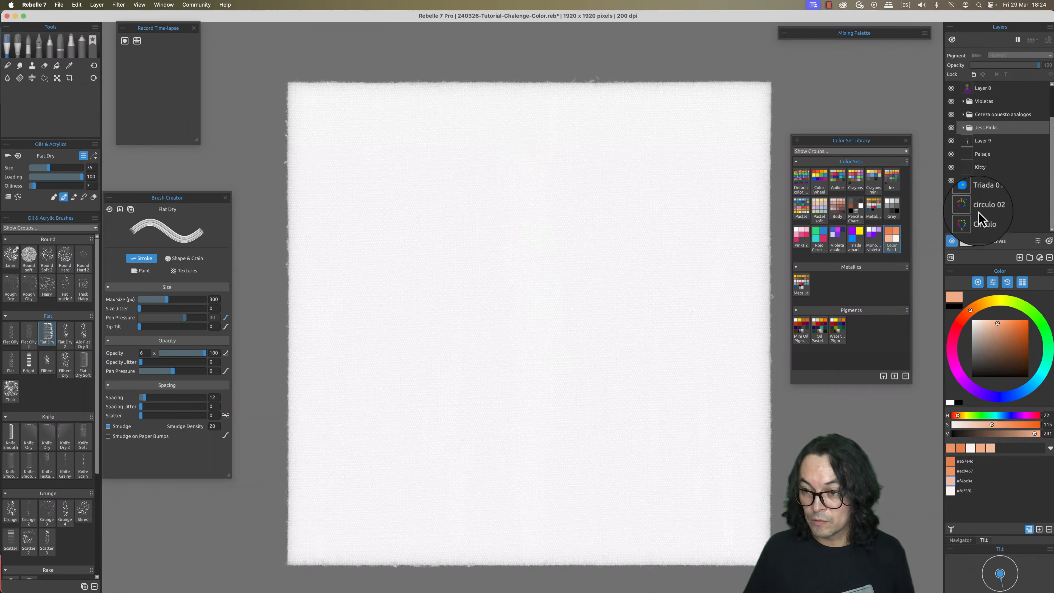
Select and show the circulo 02 layer, and expand the Mixing Palette with the Color Set Library moved below it
{"action": "left_click", "coordinate": [965, 207]}
{"action": "left_click", "coordinate": [952, 207]}
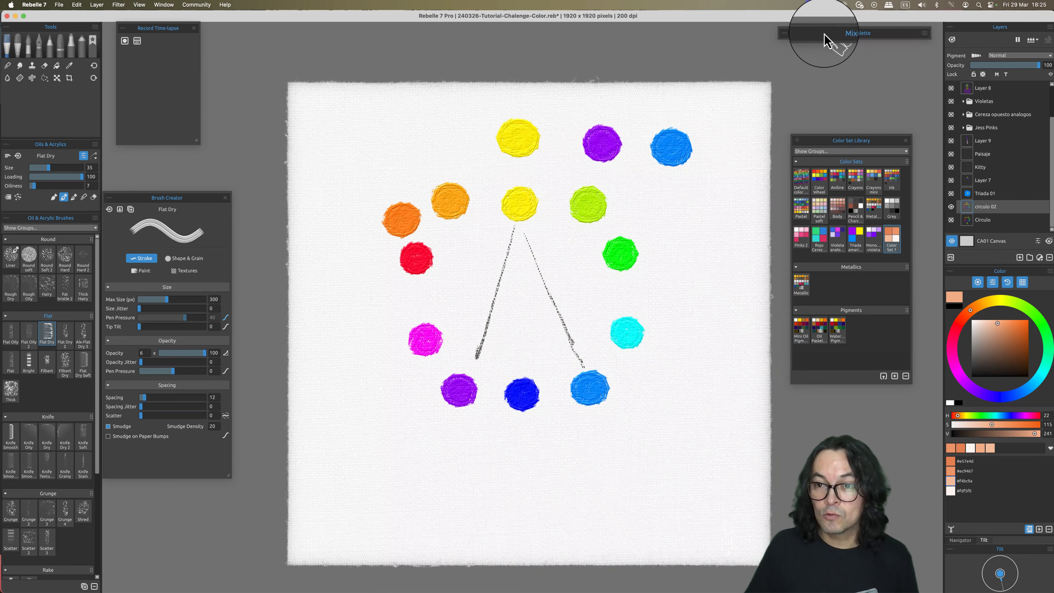
{"action": "left_click", "coordinate": [788, 35]}
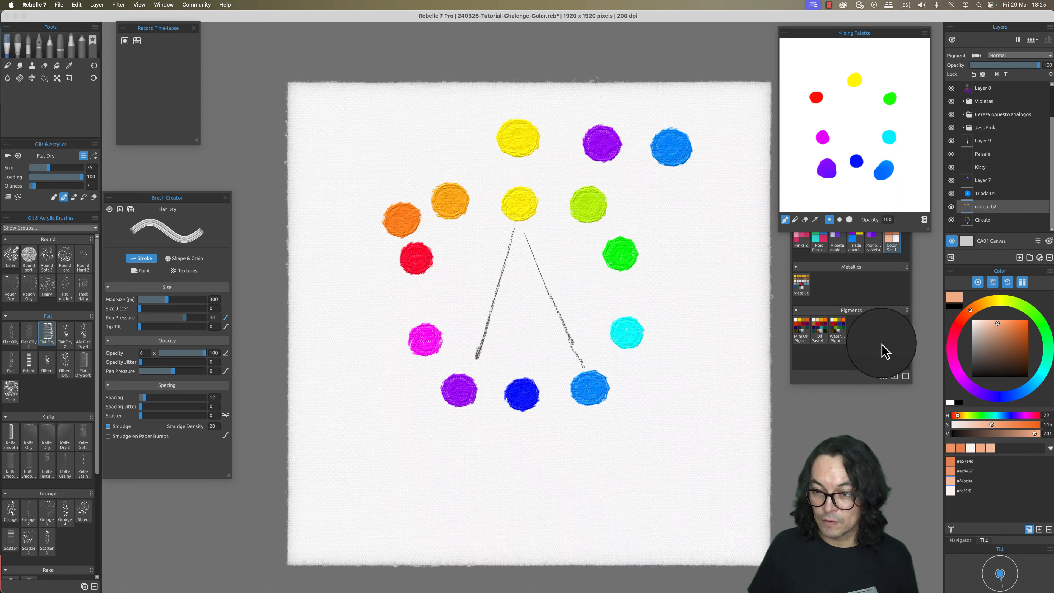
{"action": "mouse_move", "coordinate": [857, 143]}
{"action": "left_mouse_down"}
{"action": "mouse_move", "coordinate": [870, 287]}
{"action": "mouse_move", "coordinate": [869, 278]}
{"action": "left_mouse_up"}
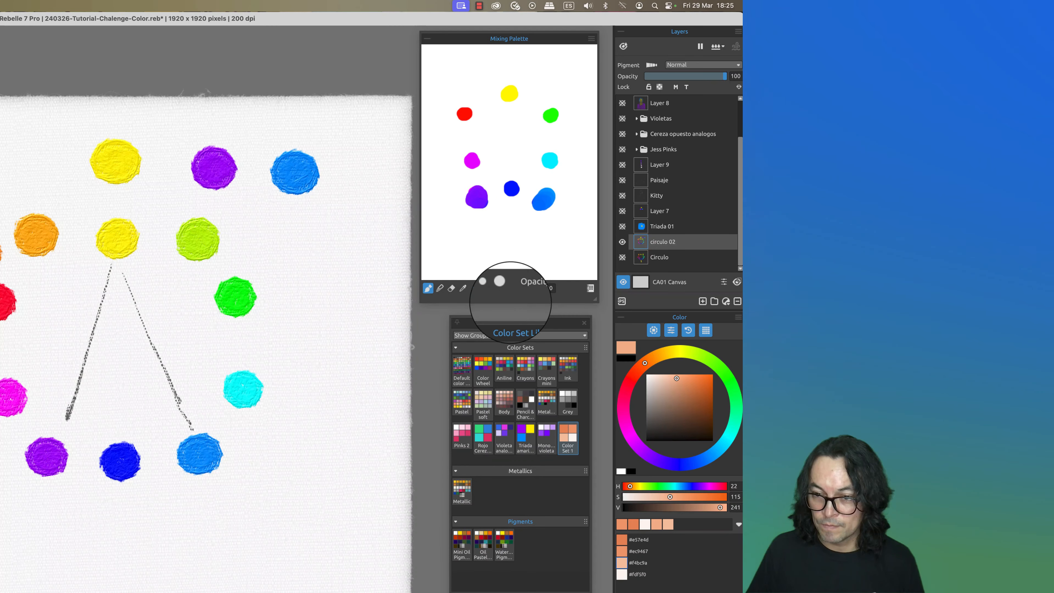
Erase all the color dots from the Mixing Palette with the large eraser
{"action": "left_click", "coordinate": [450, 297]}
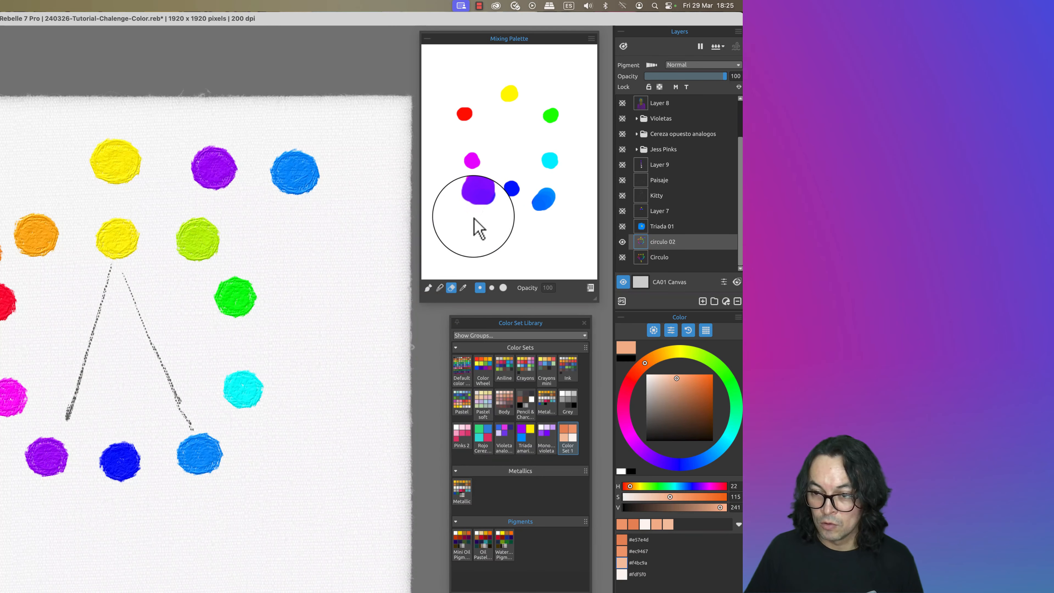
{"action": "left_click", "coordinate": [503, 288]}
{"action": "mouse_move", "coordinate": [551, 243]}
{"action": "left_mouse_down"}
{"action": "mouse_move", "coordinate": [515, 222]}
{"action": "mouse_move", "coordinate": [483, 178]}
{"action": "mouse_move", "coordinate": [538, 104]}
{"action": "mouse_move", "coordinate": [449, 122]}
{"action": "left_mouse_up"}
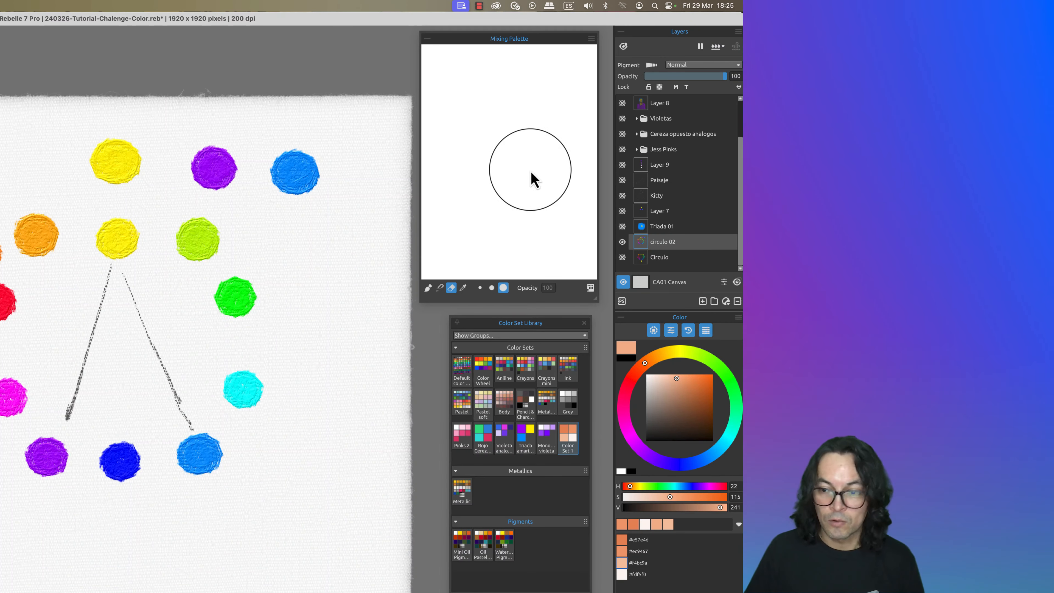
Using the small brush, paint a pure yellow dot (hue 57) high on the Mixing Palette and a blue dot (hue 240) below it
{"action": "left_click", "coordinate": [429, 290]}
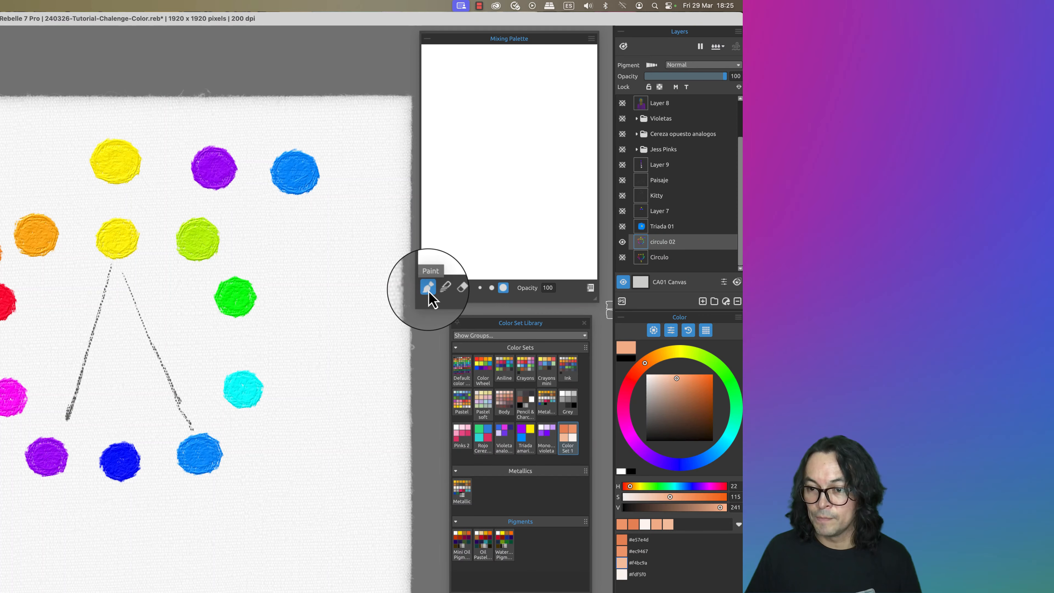
{"action": "left_click", "coordinate": [480, 288]}
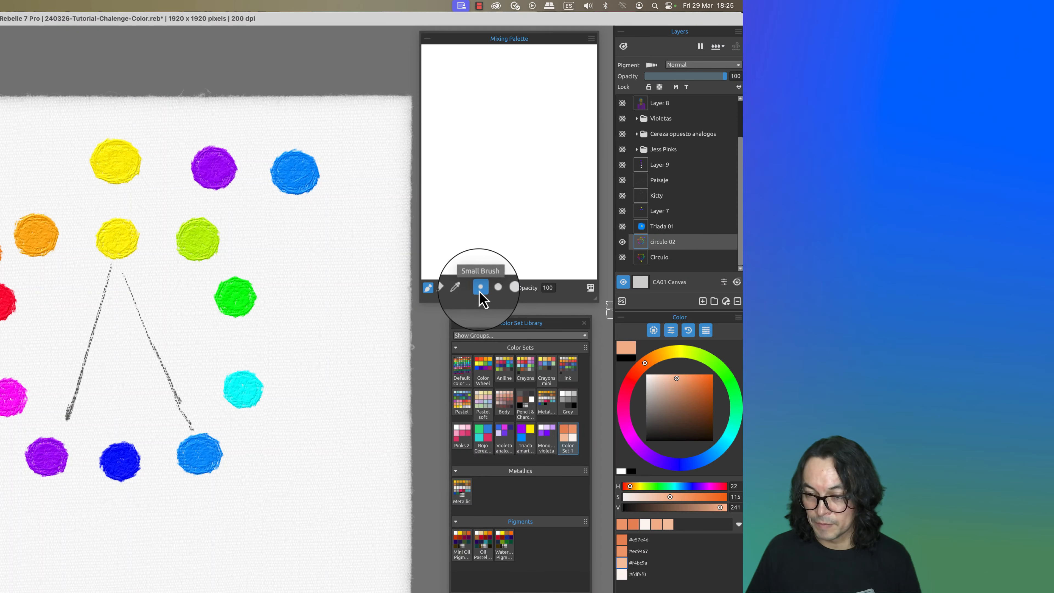
{"action": "left_click", "coordinate": [676, 353]}
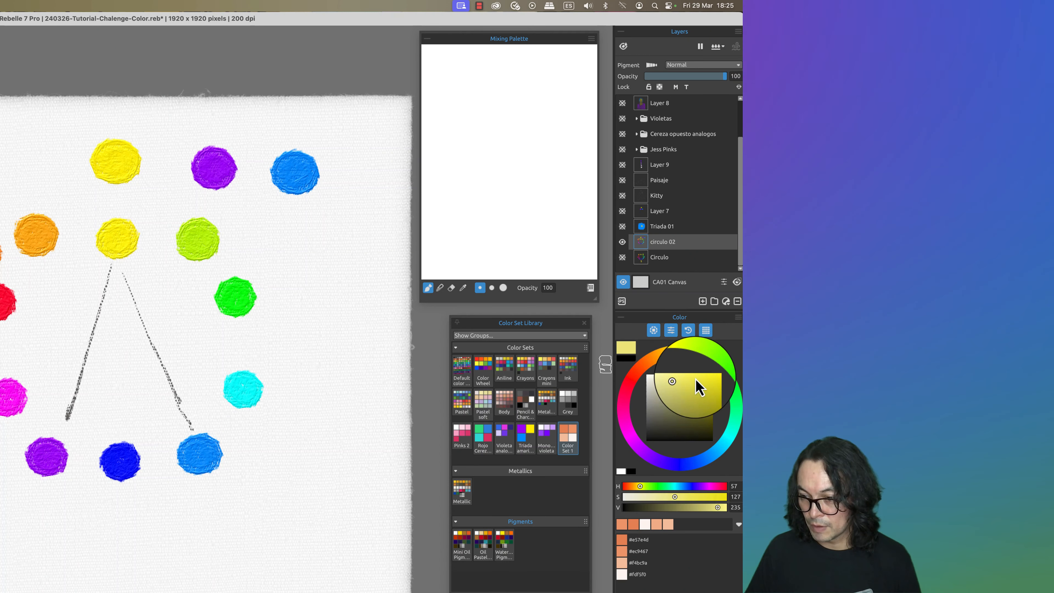
{"action": "left_click", "coordinate": [710, 377]}
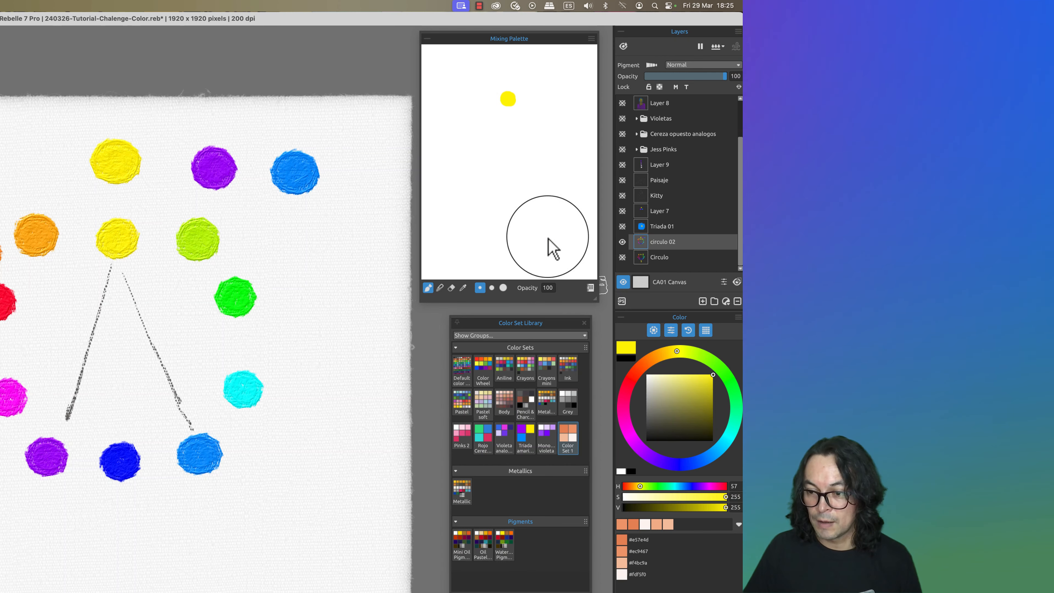
{"action": "left_click", "coordinate": [682, 473]}
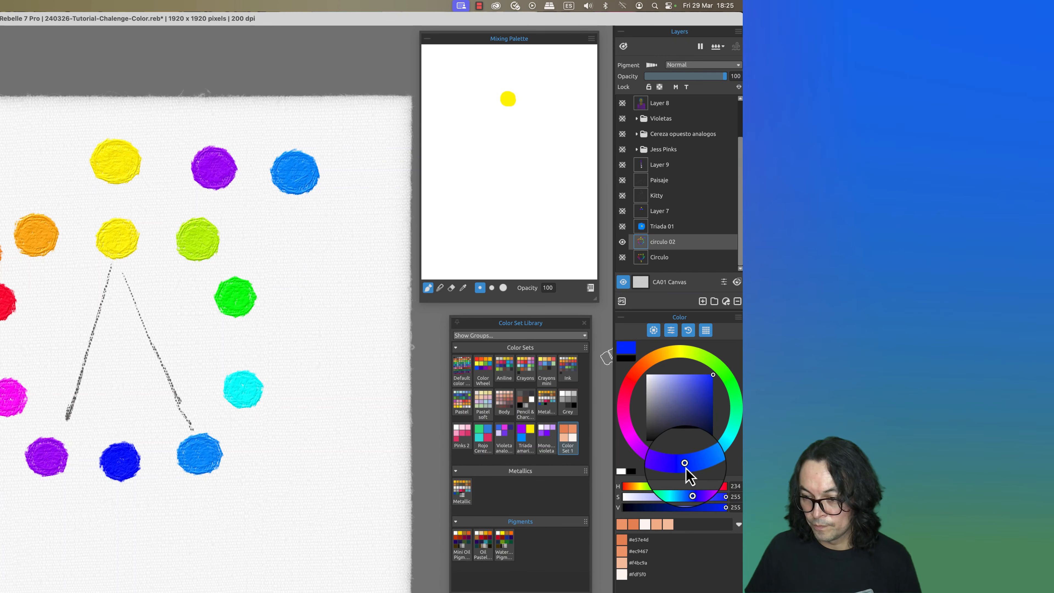
{"action": "left_click_drag", "start_coordinate": [680, 472], "coordinate": [678, 473]}
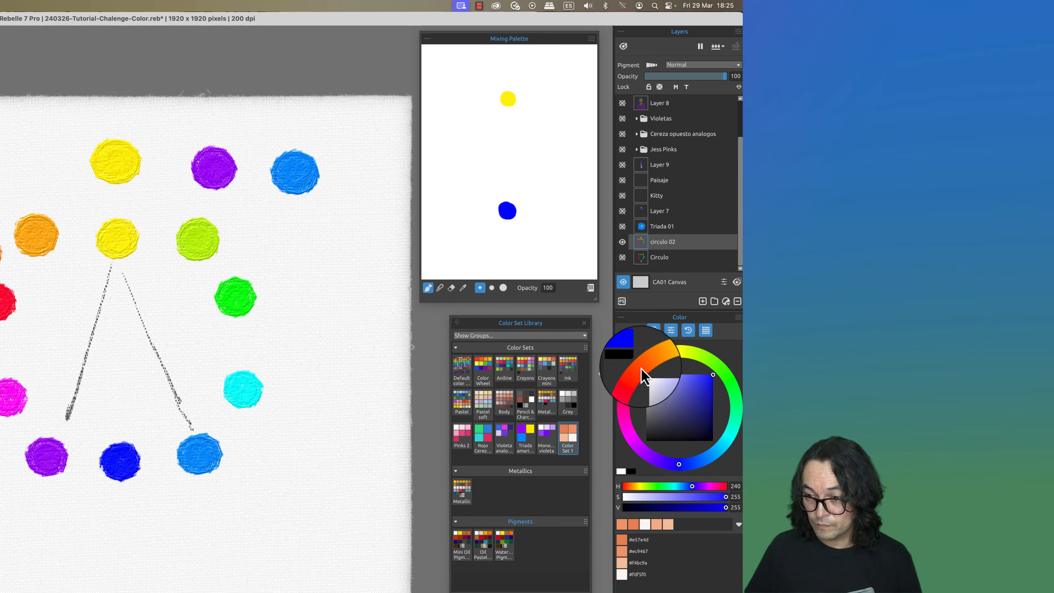
Paint a red dot (hue 351) and a green dot (hue 126) on either side below the yellow dot on the Mixing Palette
{"action": "left_click", "coordinate": [625, 387]}
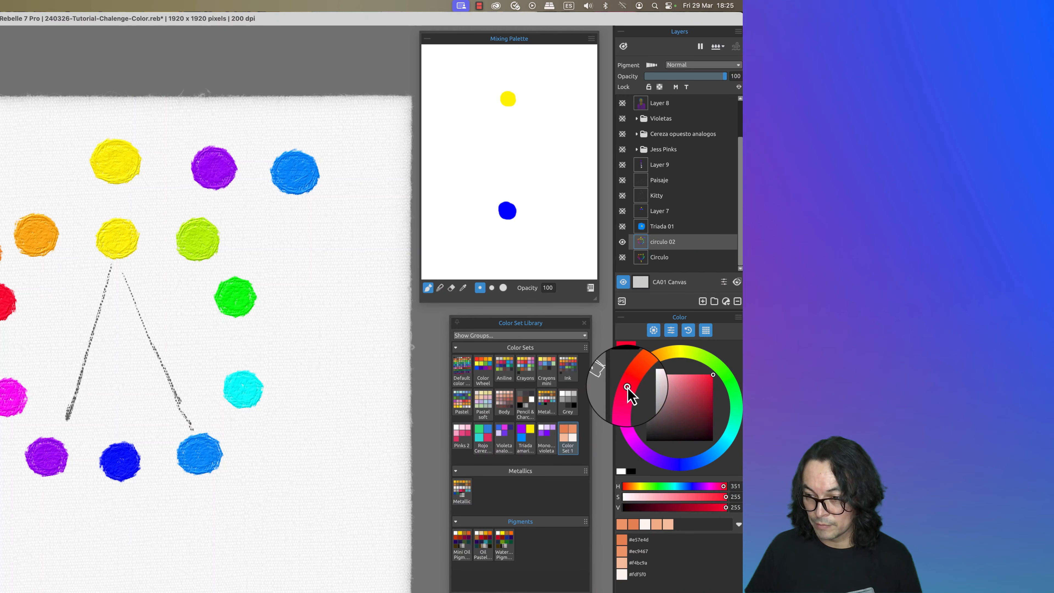
{"action": "left_click", "coordinate": [456, 129]}
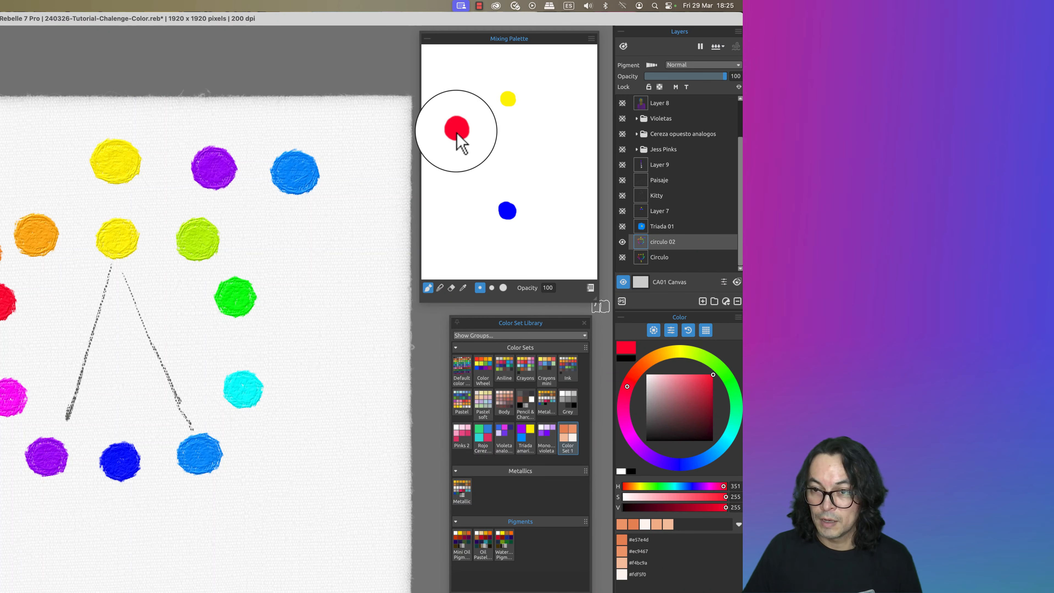
{"action": "left_click", "coordinate": [731, 384]}
{"action": "left_click", "coordinate": [550, 131]}
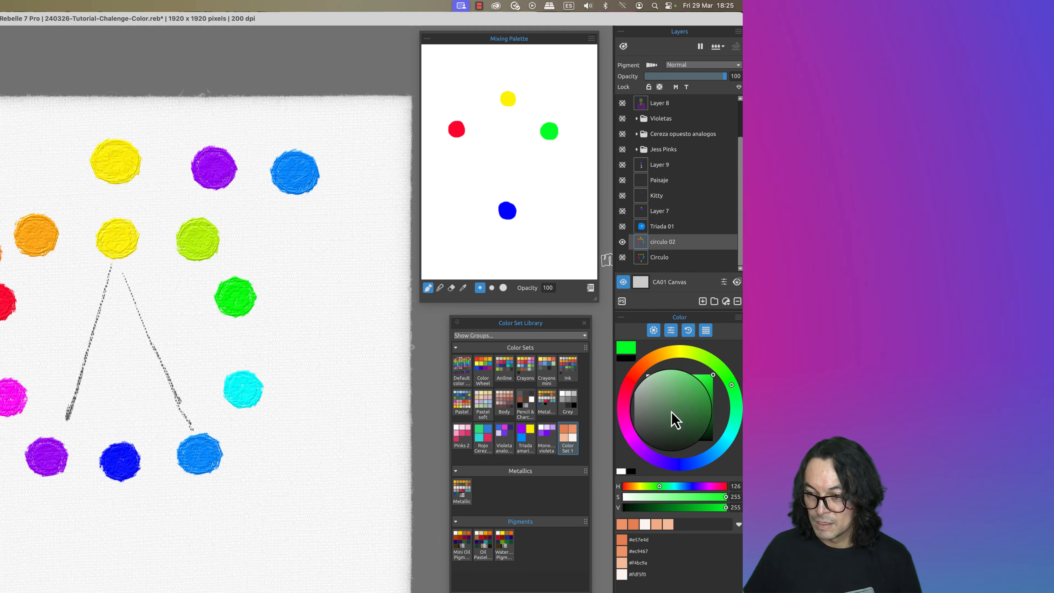
Complete the six-color wheel on the Mixing Palette with a magenta dot (hue 297) and a cyan dot (hue 185) flanking the blue
{"action": "left_click", "coordinate": [632, 437]}
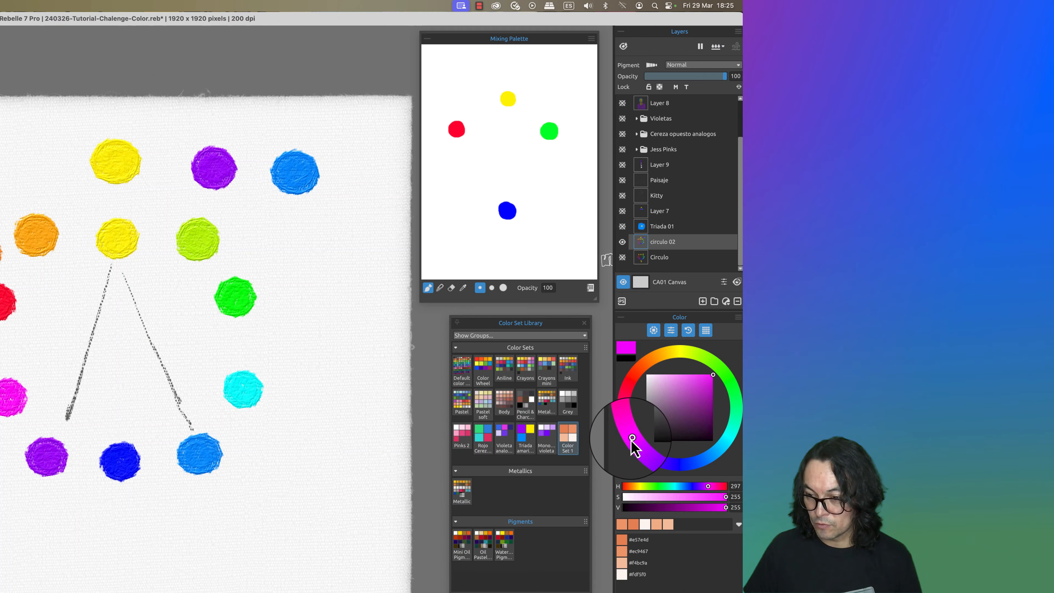
{"action": "left_click", "coordinate": [466, 179]}
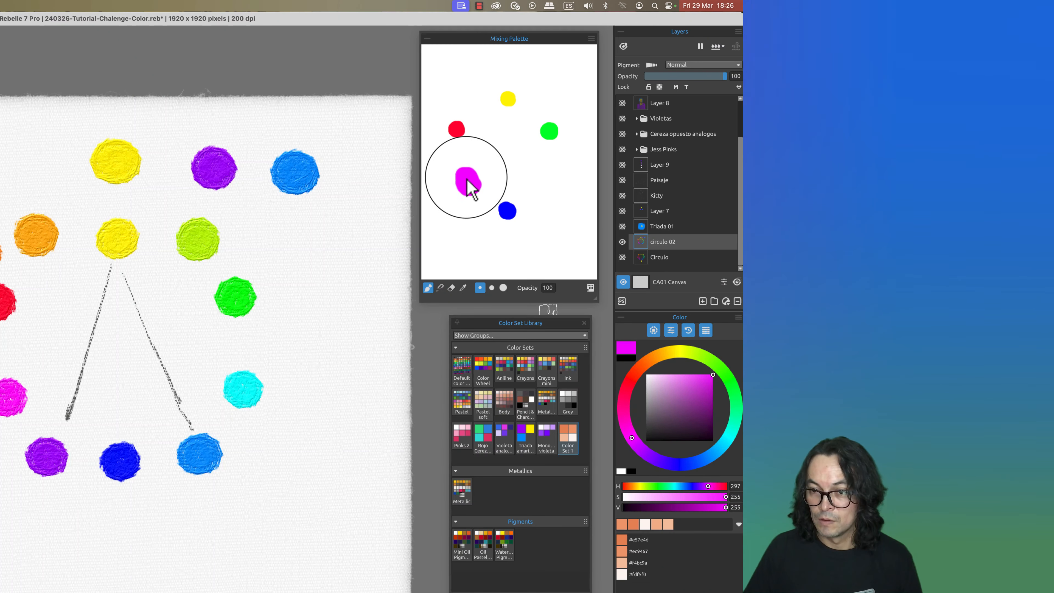
{"action": "left_click", "coordinate": [730, 449]}
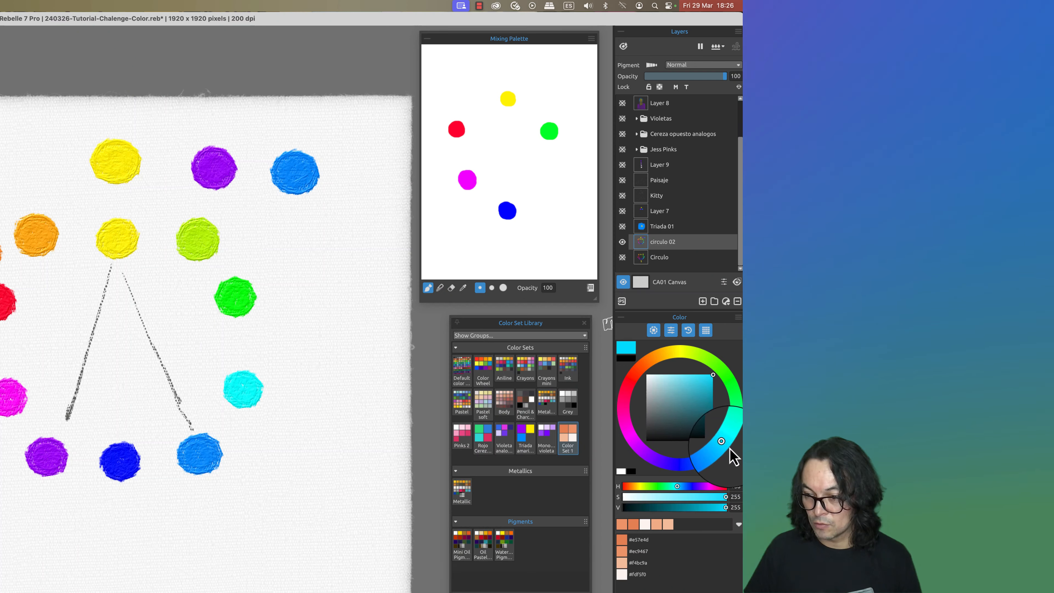
{"action": "left_click", "coordinate": [543, 182]}
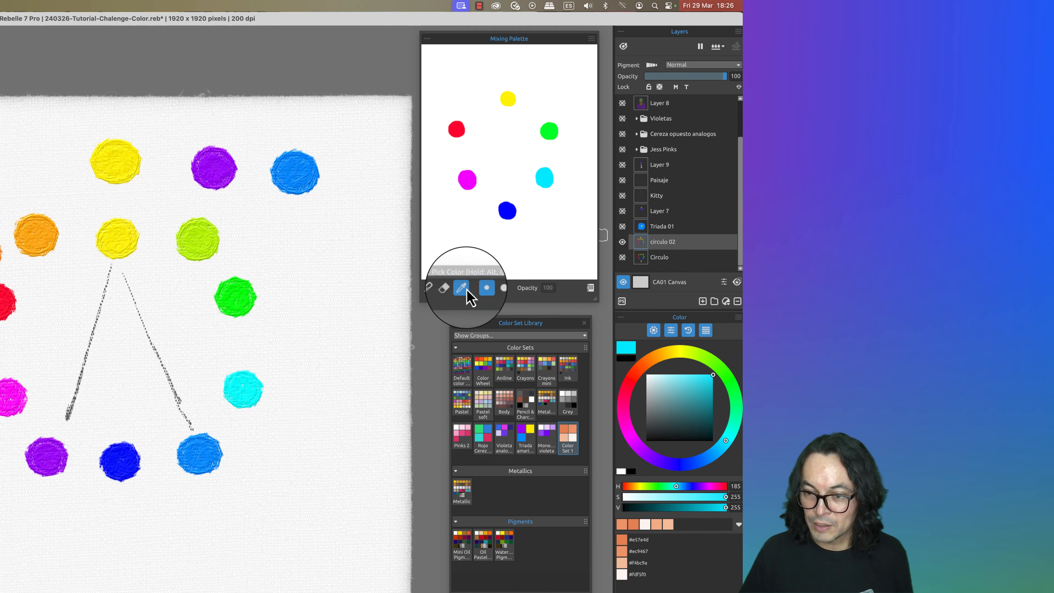
Sample the magenta and blue dots and blend their paint into a magenta-to-violet gradient at the palette's lower-left area
{"action": "left_click", "coordinate": [472, 176]}
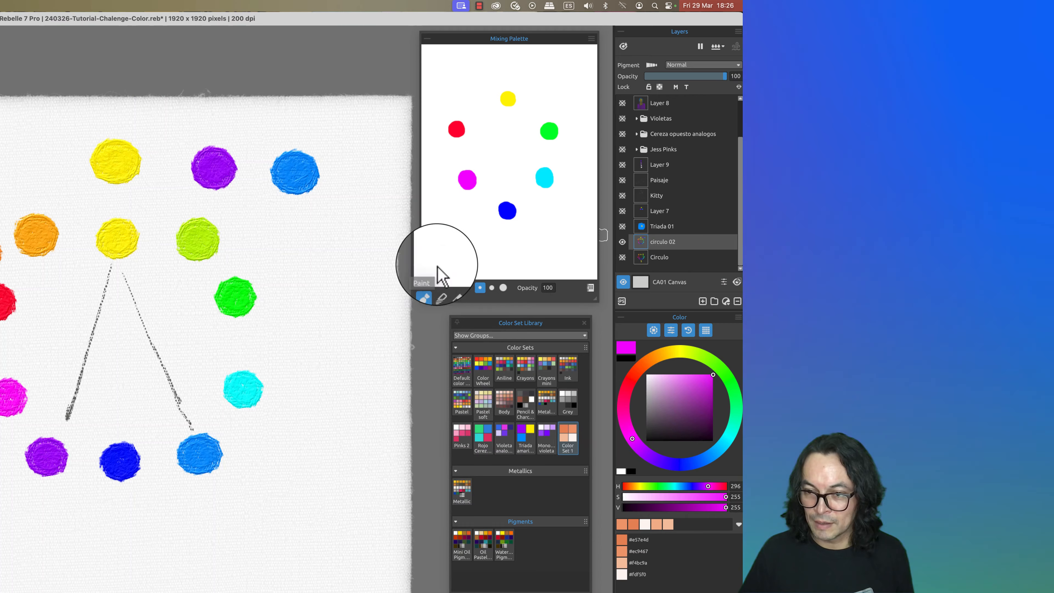
{"action": "left_click", "coordinate": [463, 289]}
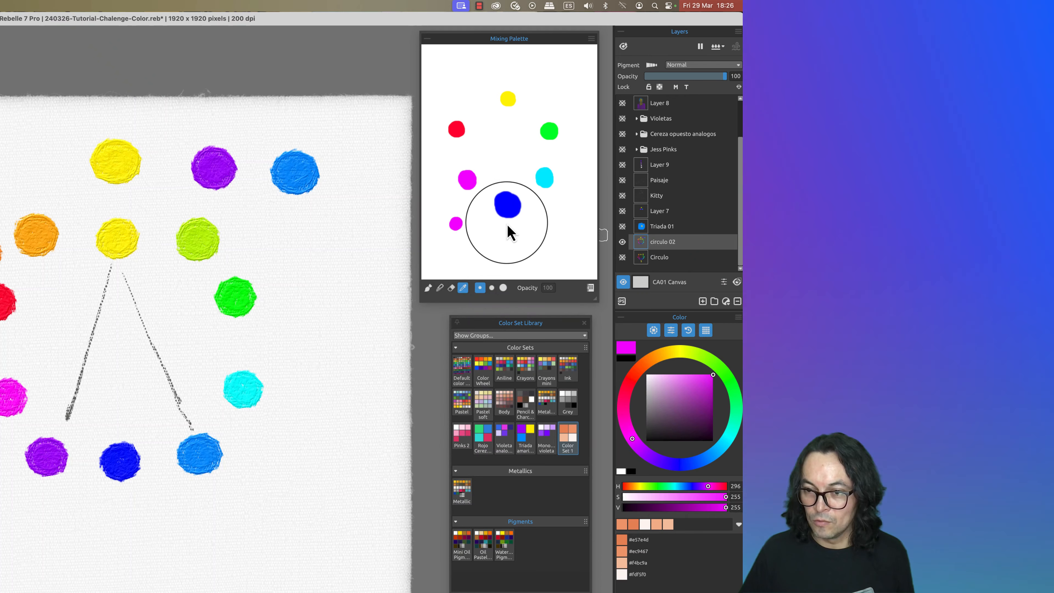
{"action": "left_click", "coordinate": [512, 224]}
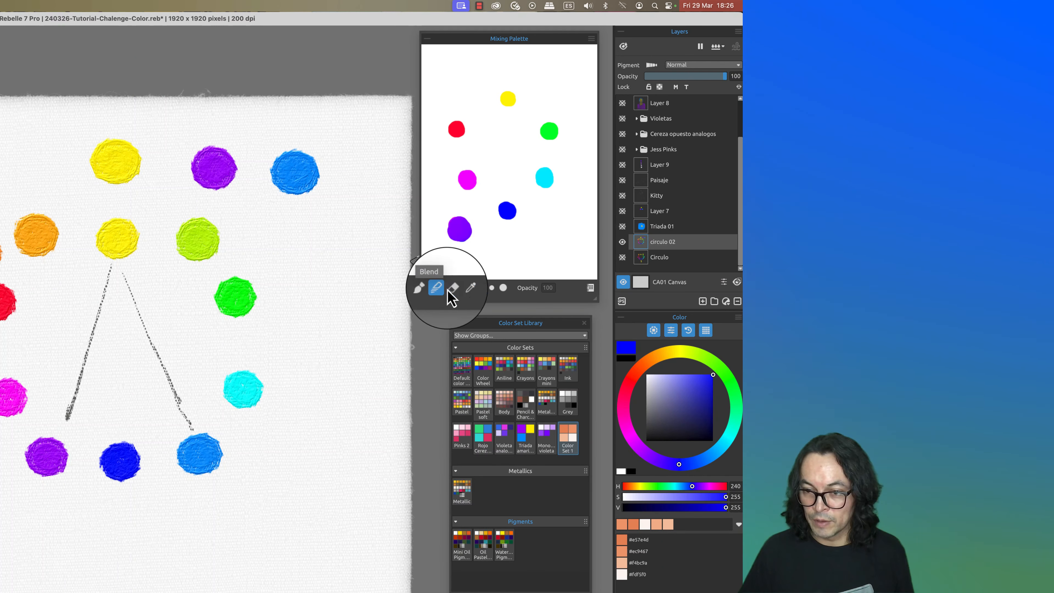
{"action": "left_click", "coordinate": [470, 185]}
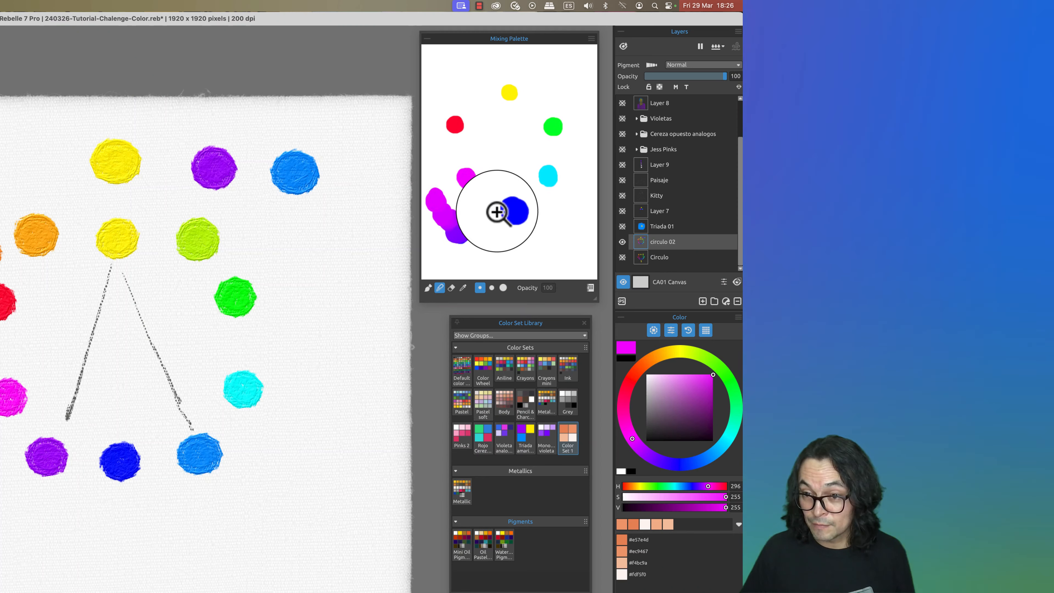
Sample two blended violets (hues 282 and 269) from the Mixing Palette and paint a swatch of each beside the canvas color circle
{"action": "left_click_drag", "start_coordinate": [497, 212], "coordinate": [547, 235]}
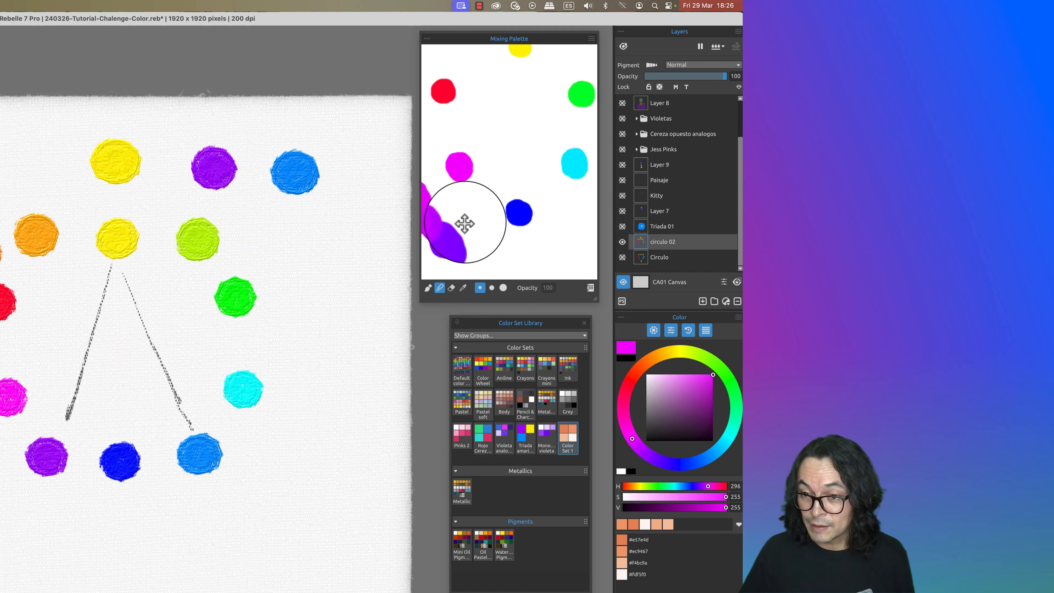
{"action": "left_click_drag", "start_coordinate": [464, 223], "coordinate": [523, 225]}
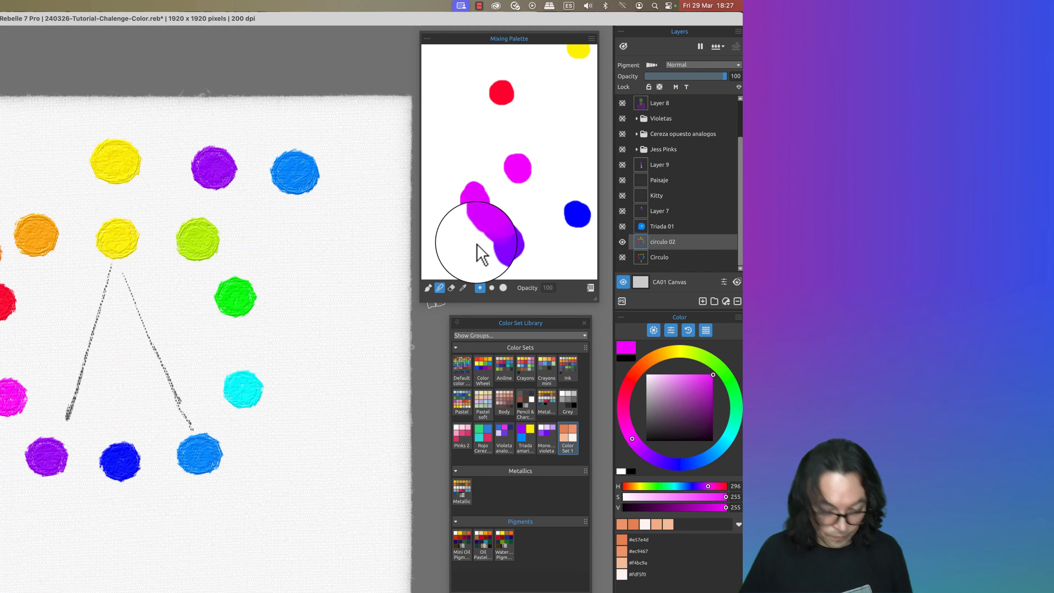
{"action": "left_click", "coordinate": [504, 227]}
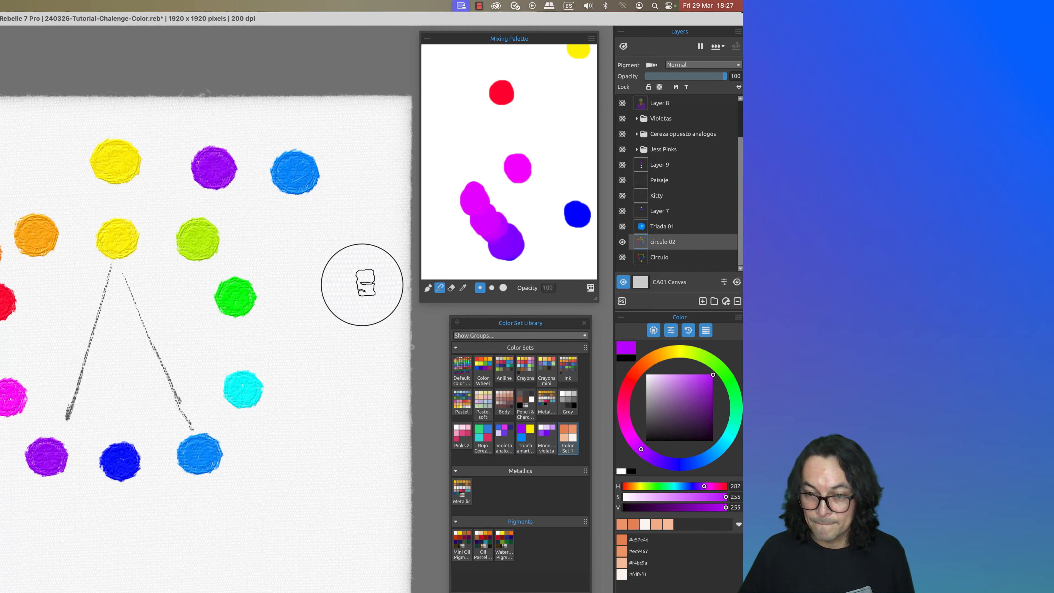
{"action": "mouse_move", "coordinate": [330, 311]}
{"action": "left_mouse_down"}
{"action": "mouse_move", "coordinate": [339, 280]}
{"action": "mouse_move", "coordinate": [338, 303]}
{"action": "mouse_move", "coordinate": [305, 303]}
{"action": "mouse_move", "coordinate": [336, 320]}
{"action": "mouse_move", "coordinate": [334, 288]}
{"action": "left_mouse_up"}
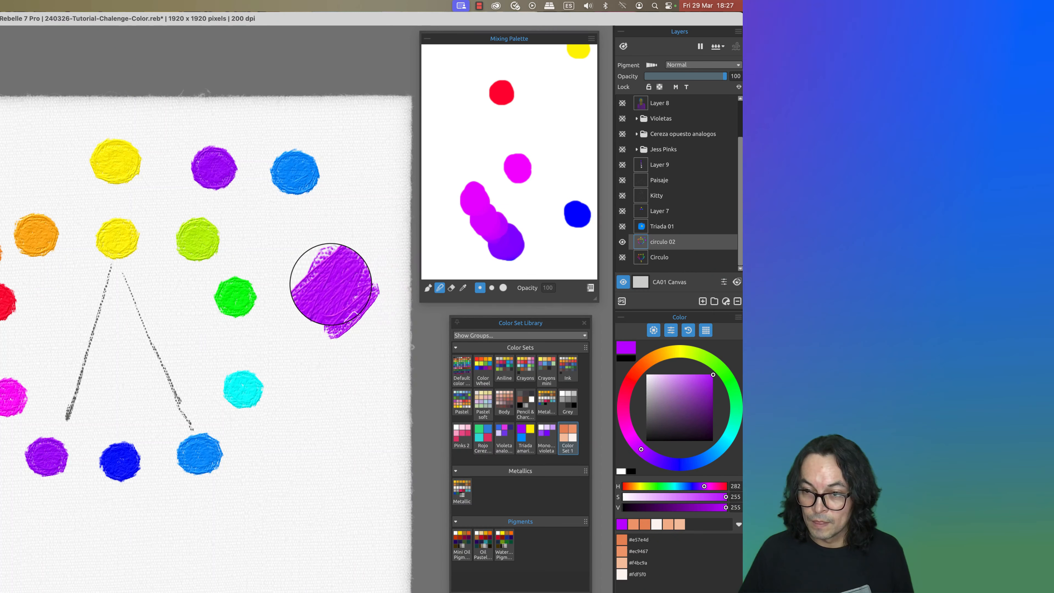
{"action": "left_click", "coordinate": [514, 248]}
{"action": "mouse_move", "coordinate": [352, 405]}
{"action": "left_mouse_down"}
{"action": "mouse_move", "coordinate": [357, 396]}
{"action": "mouse_move", "coordinate": [344, 400]}
{"action": "mouse_move", "coordinate": [388, 355]}
{"action": "left_mouse_up"}
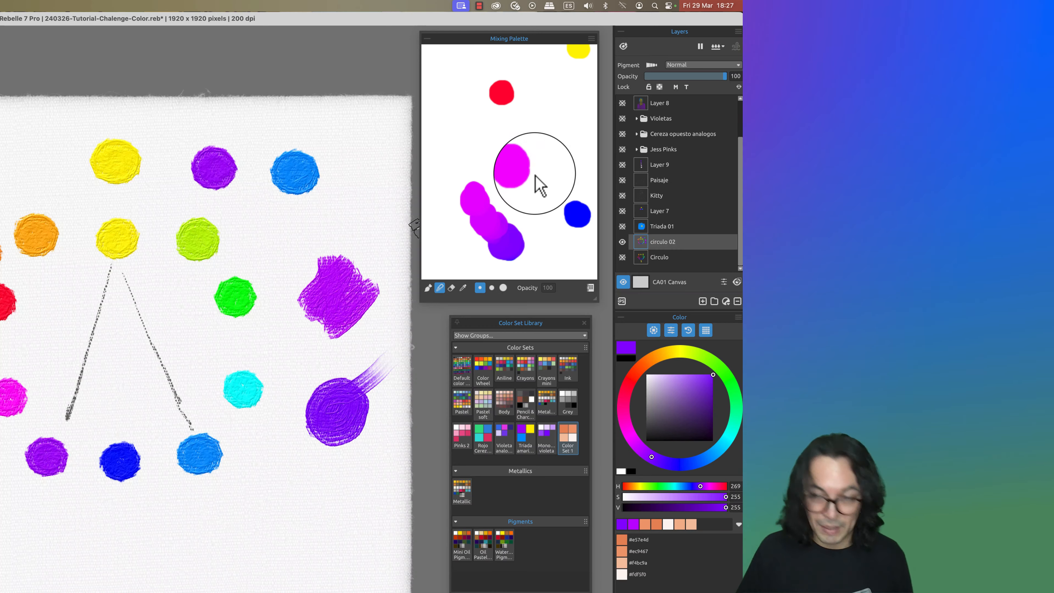
Paint cyan and green (hue 126) together beside the palette's cyan dot and blend them into a spring-green dot
{"action": "mouse_move", "coordinate": [535, 175]}
{"action": "left_mouse_down"}
{"action": "mouse_move", "coordinate": [477, 197]}
{"action": "mouse_move", "coordinate": [516, 169]}
{"action": "mouse_move", "coordinate": [516, 209]}
{"action": "mouse_move", "coordinate": [491, 233]}
{"action": "left_mouse_up"}
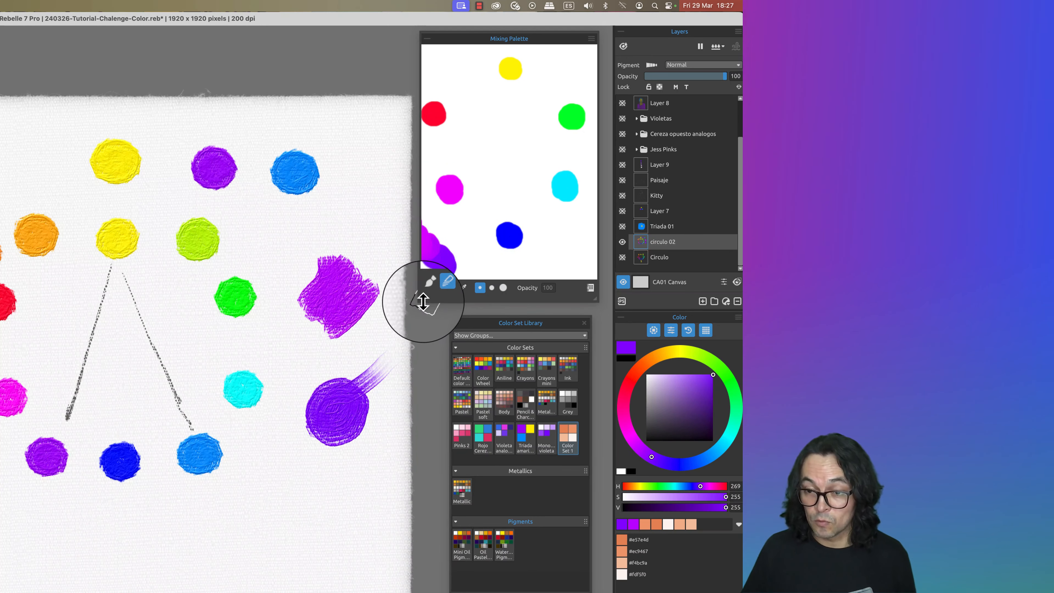
{"action": "key", "text": "z"}
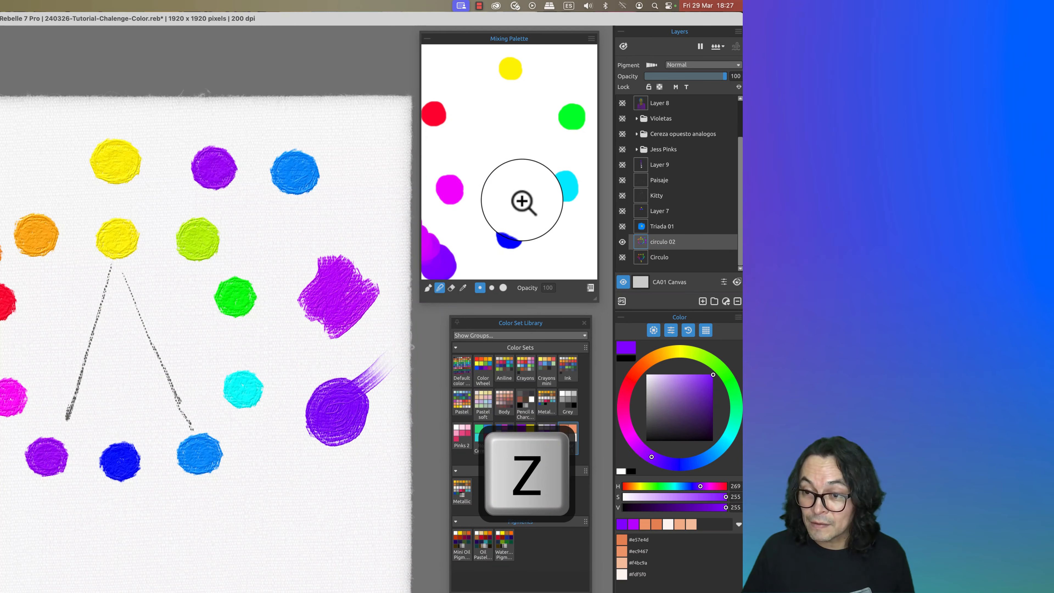
{"action": "left_click_drag", "start_coordinate": [522, 200], "coordinate": [473, 175]}
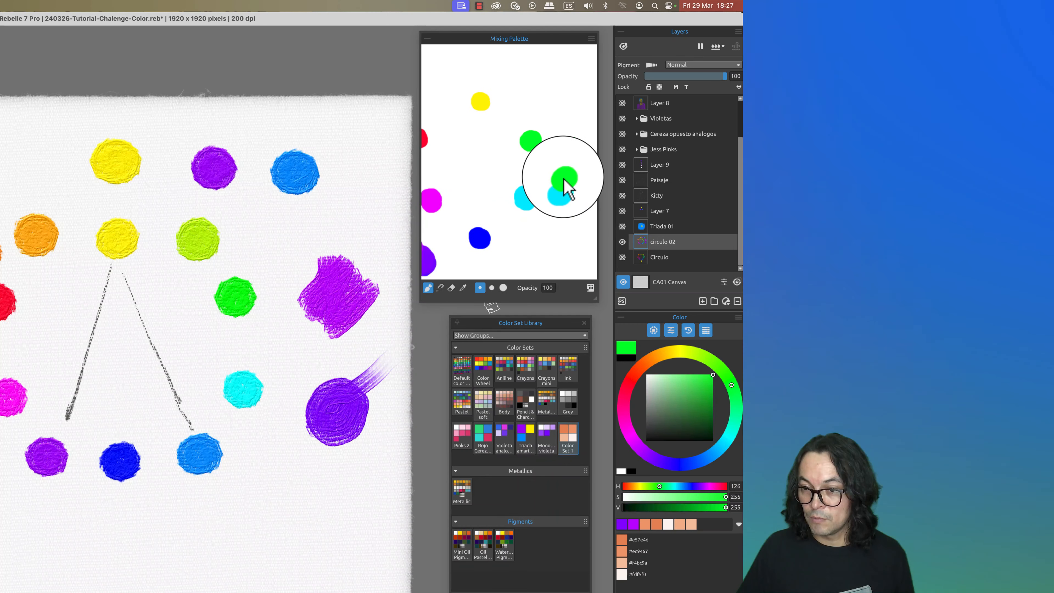
{"action": "left_click", "coordinate": [440, 287]}
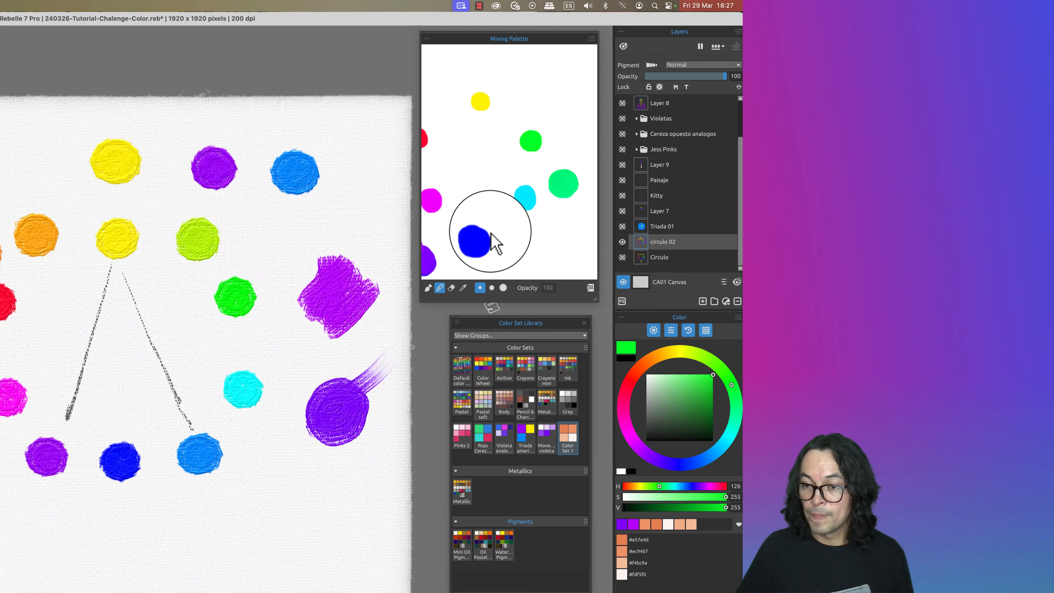
Sample cyan (hue 184), add it below the spring-green mix on the palette, and blend it into turquoise
{"action": "left_click_drag", "start_coordinate": [555, 213], "coordinate": [500, 237]}
{"action": "key", "text": "space"}
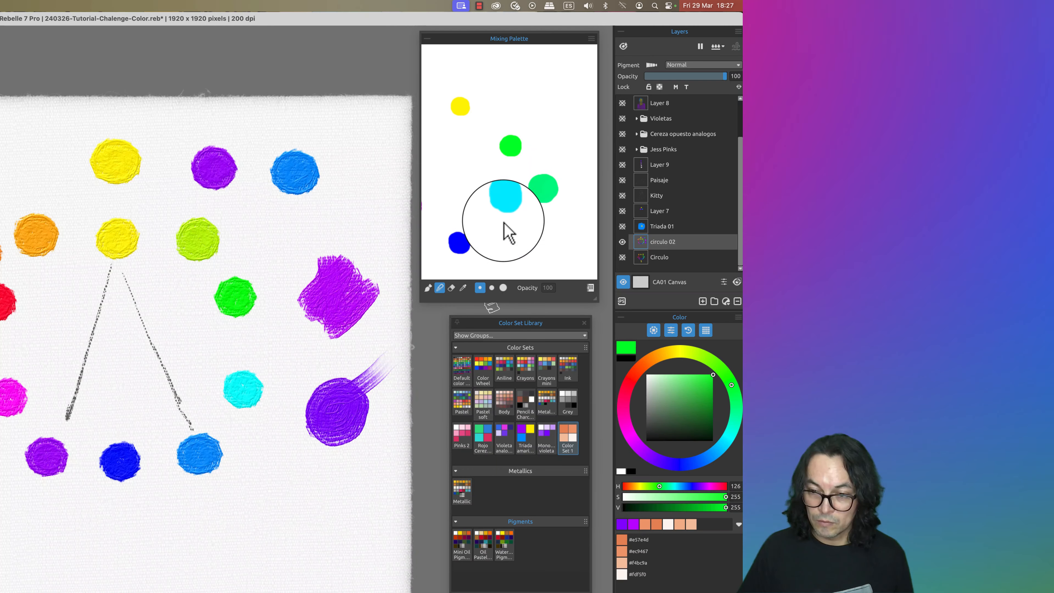
{"action": "left_click", "coordinate": [505, 209]}
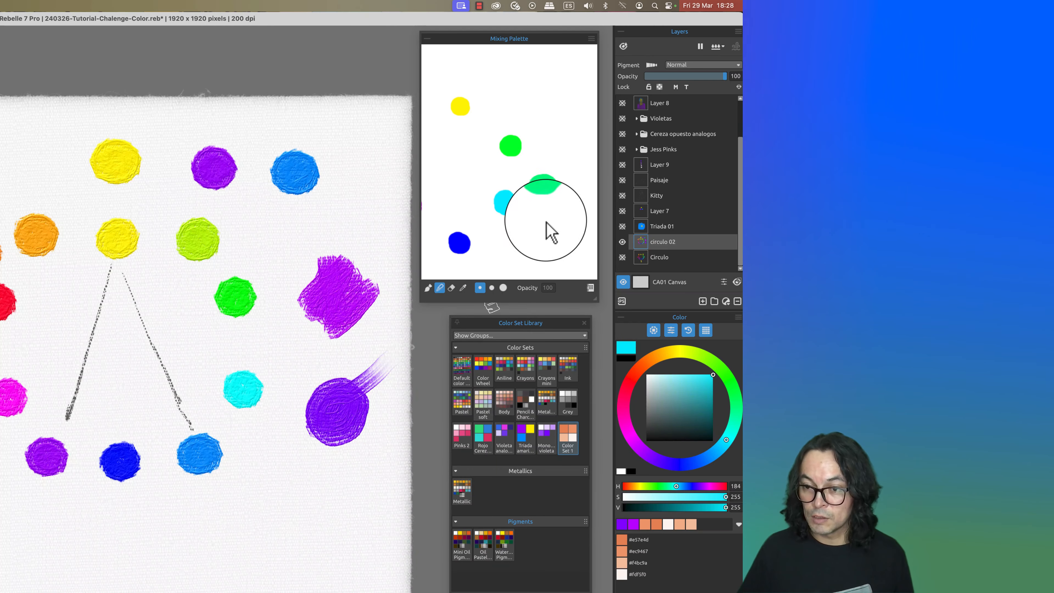
{"action": "left_click", "coordinate": [427, 287]}
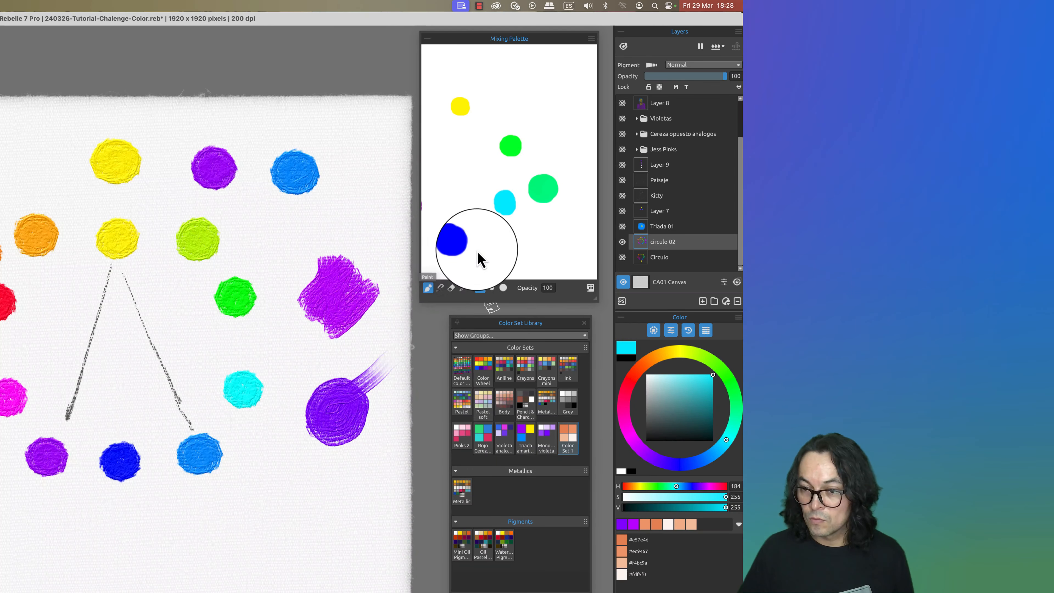
{"action": "left_click", "coordinate": [439, 288]}
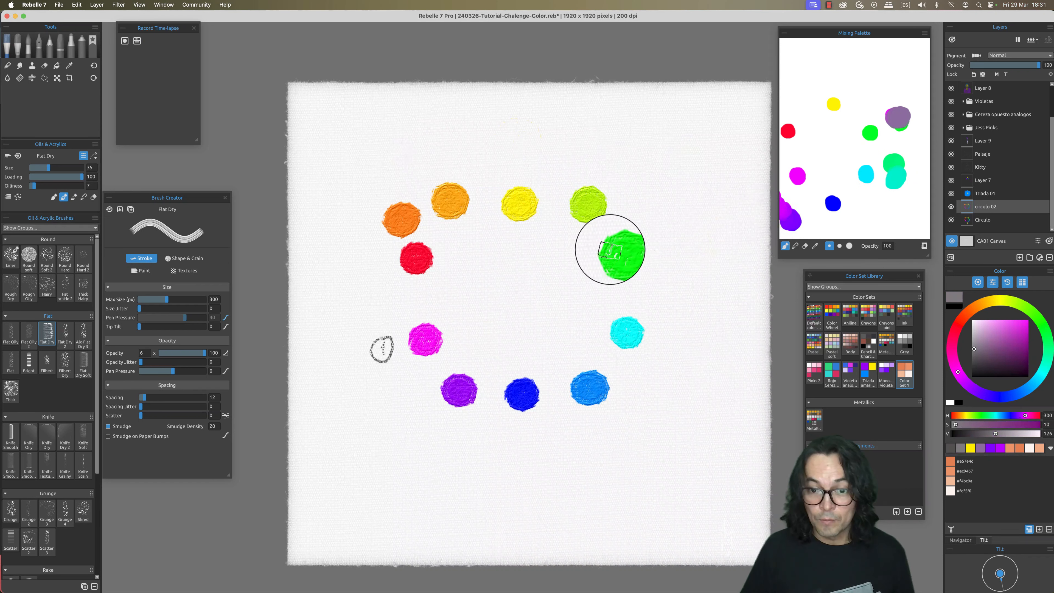
Sample the magenta swatch of the canvas color circle with Pick Color
{"action": "key", "text": "i"}
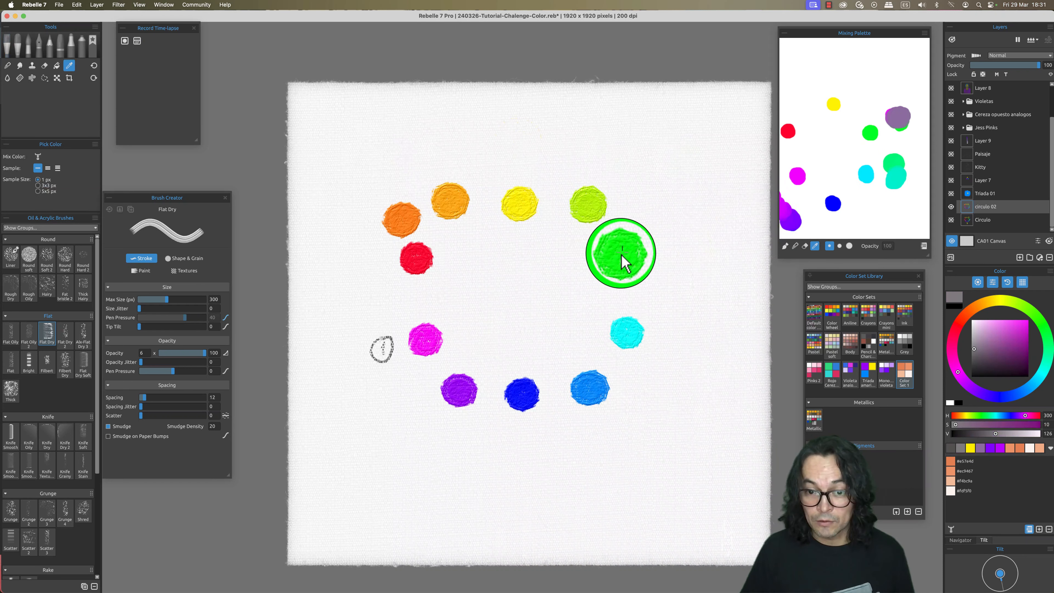
{"action": "left_click", "coordinate": [427, 337]}
{"action": "key", "text": "b"}
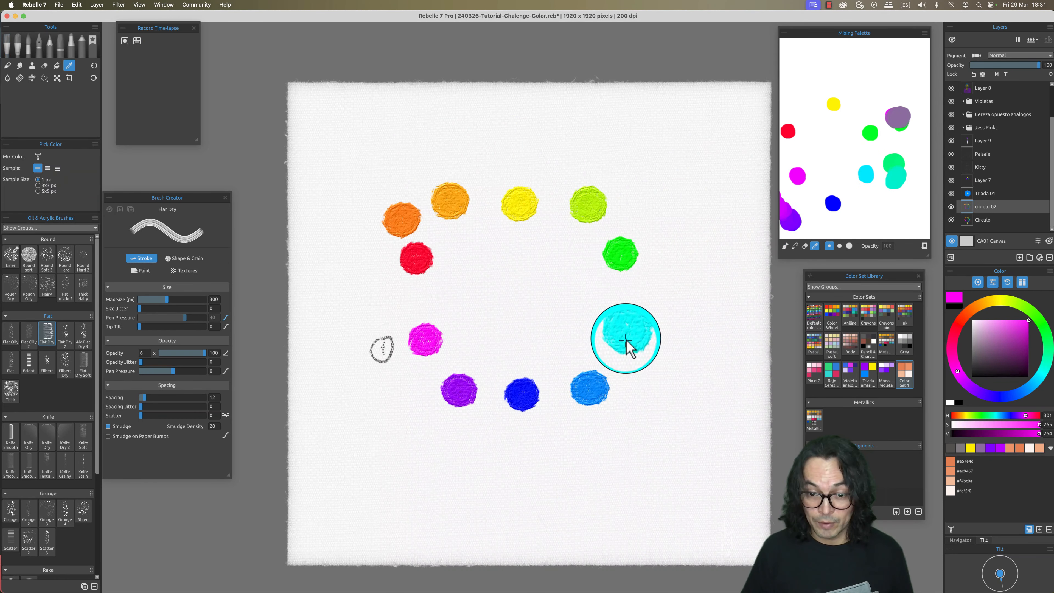
Sample the canvas's green swatch, mix in cyan with Mix Color up to hue 166, and paint the turquoise between both swatches
{"action": "left_click", "coordinate": [625, 263], "text": "alt"}
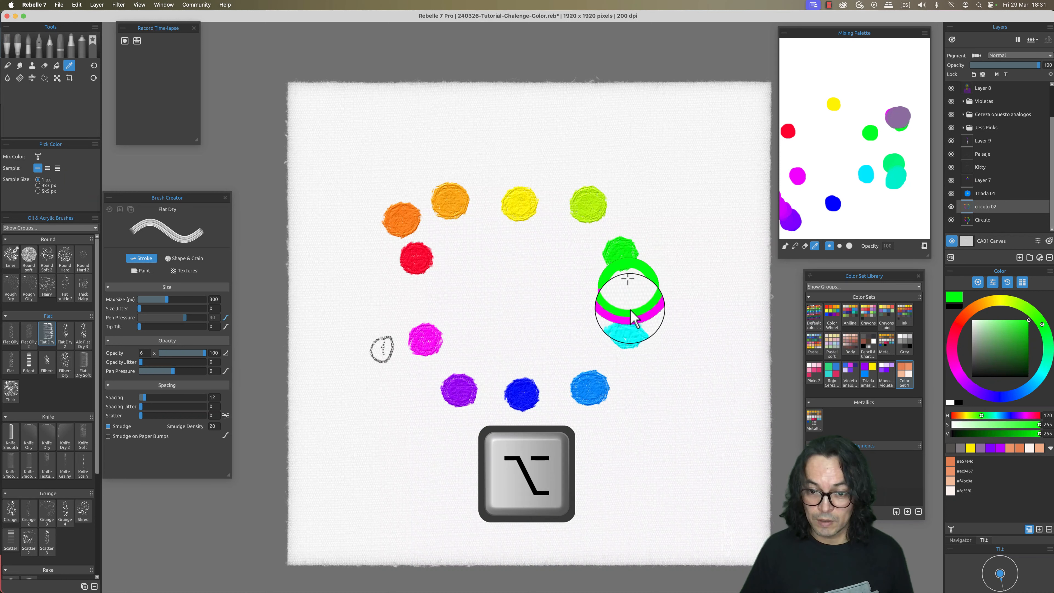
{"action": "key", "text": "x"}
{"action": "left_click", "coordinate": [628, 339]}
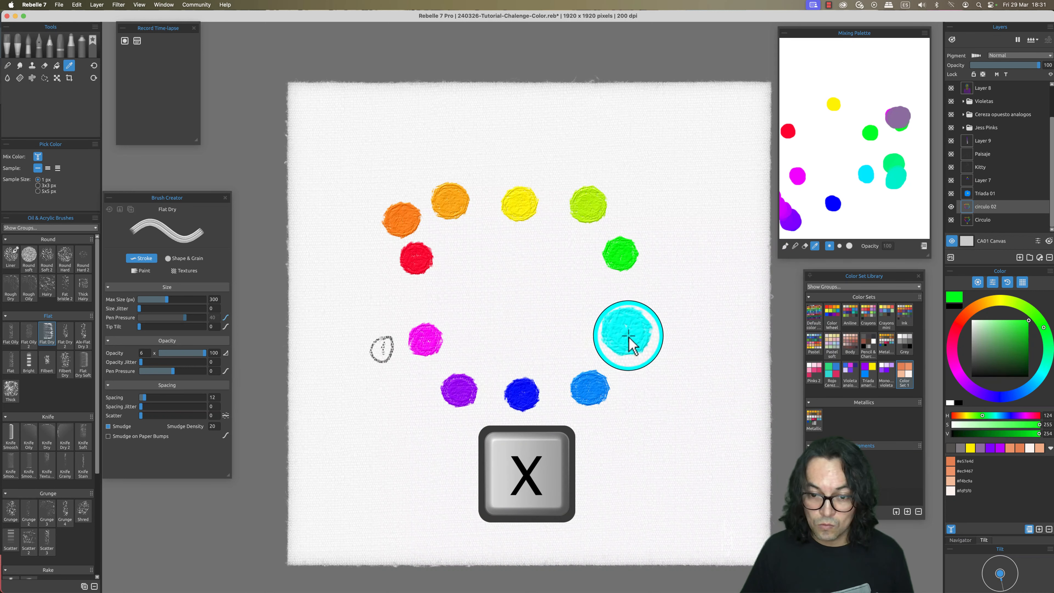
{"action": "left_click_drag", "start_coordinate": [628, 335], "coordinate": [629, 334]}
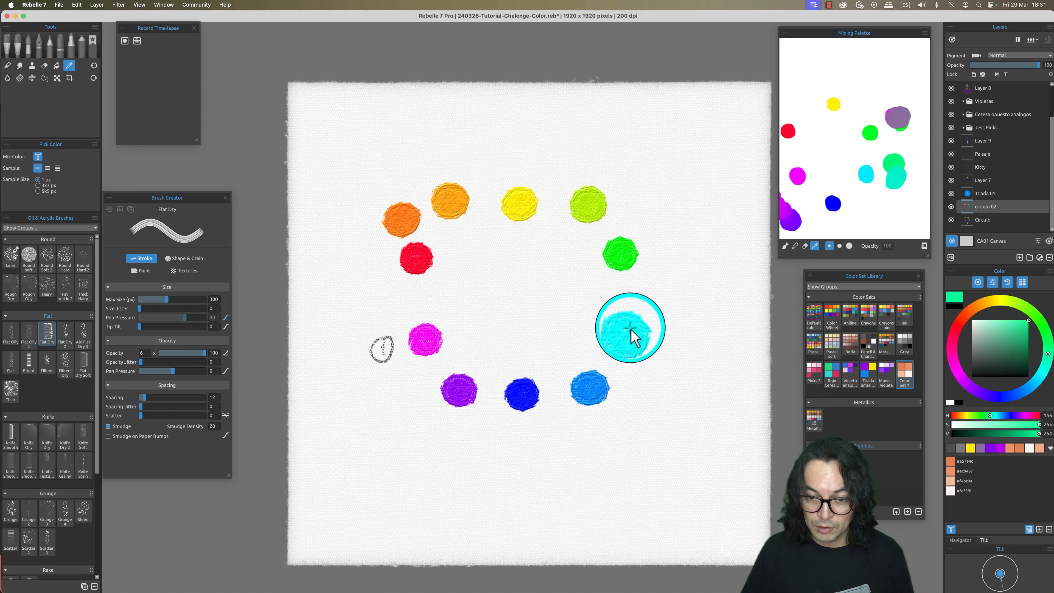
{"action": "key", "text": "b"}
{"action": "left_click_drag", "start_coordinate": [650, 292], "coordinate": [658, 289]}
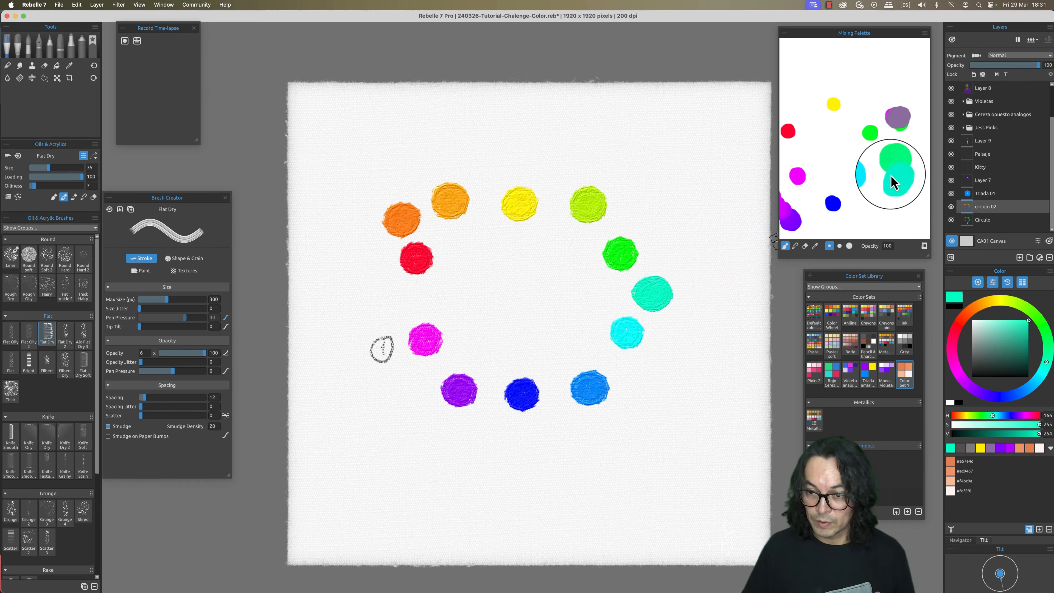
Sample turquoise (hue 171), spring green (hue 150) and muted violet (hue 278) from the Mixing Palette and paint each on the canvas
{"action": "left_click", "coordinate": [901, 178], "text": "alt"}
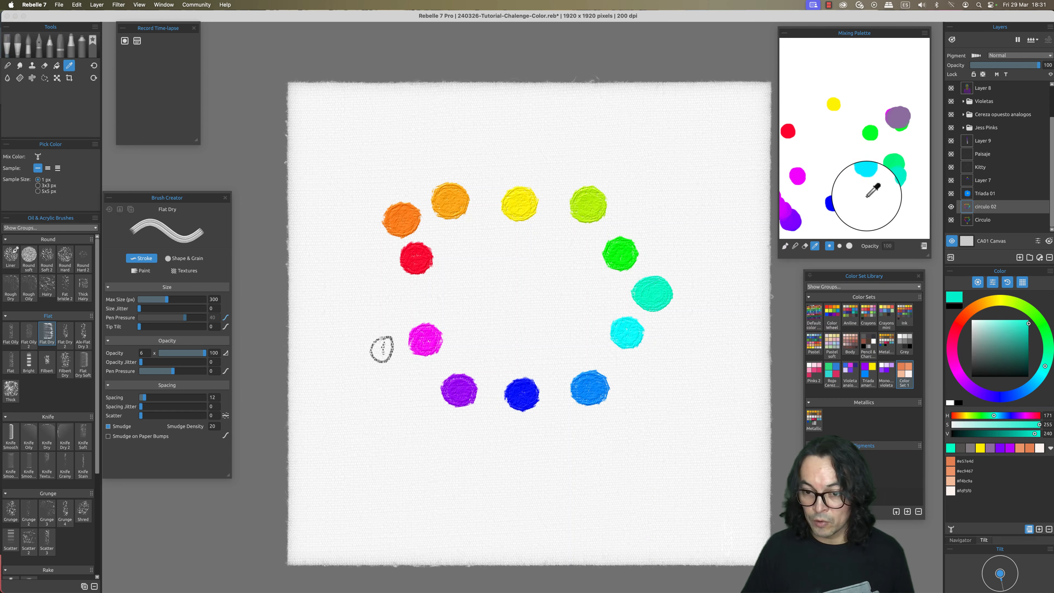
{"action": "mouse_move", "coordinate": [700, 299]}
{"action": "left_mouse_down"}
{"action": "mouse_move", "coordinate": [717, 290]}
{"action": "mouse_move", "coordinate": [697, 259]}
{"action": "left_mouse_up"}
{"action": "left_click", "coordinate": [894, 165], "text": "alt"}
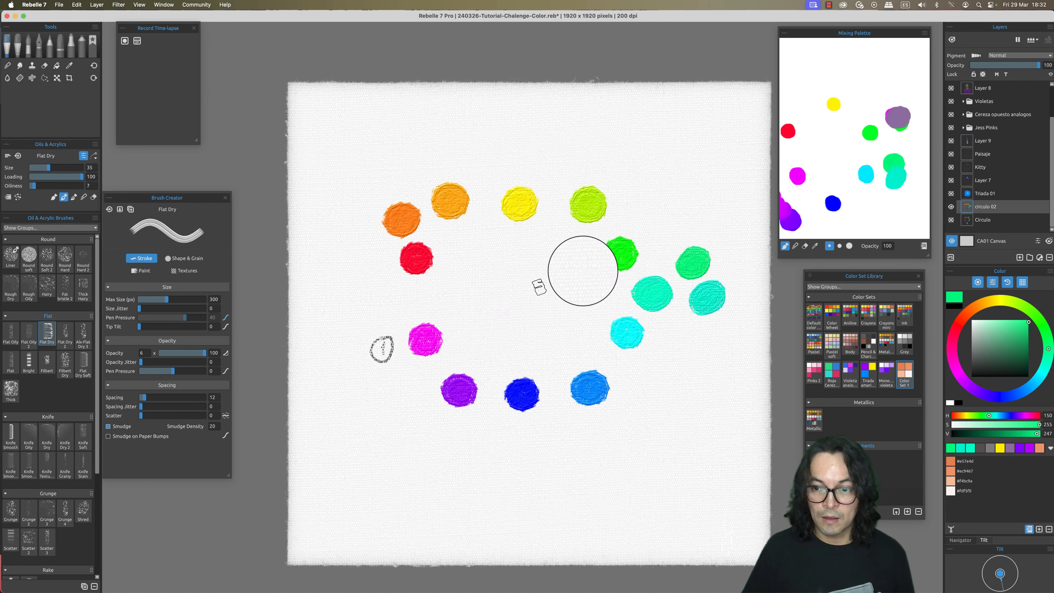
{"action": "key", "text": "alt"}
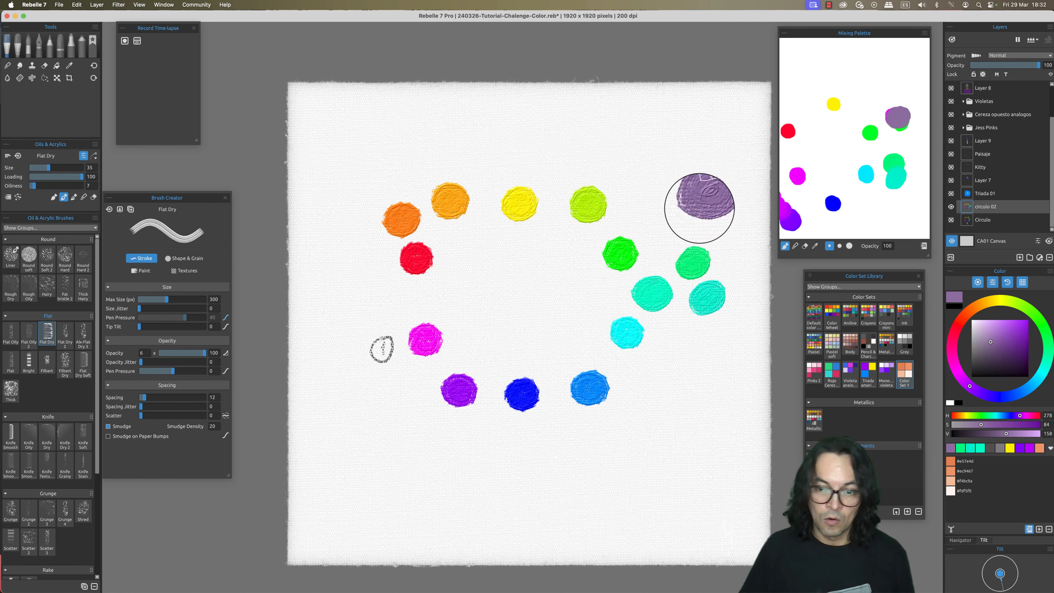
Sample the circle's magenta, mix in its green with Mix Color, and paint the muted purple (hue 302) above the green swatch
{"action": "key", "text": "alt"}
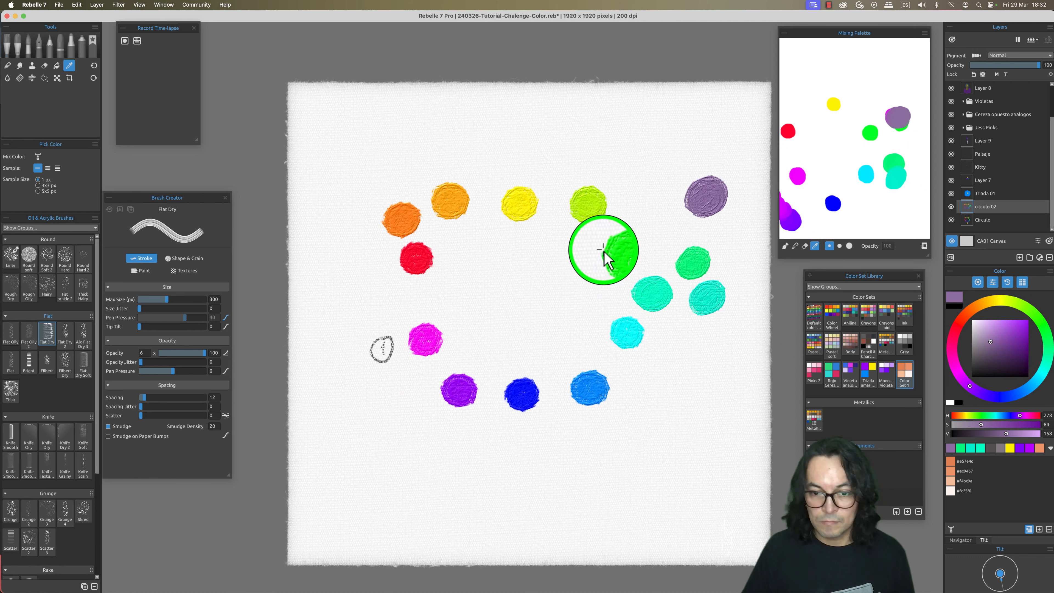
{"action": "left_click", "coordinate": [427, 338]}
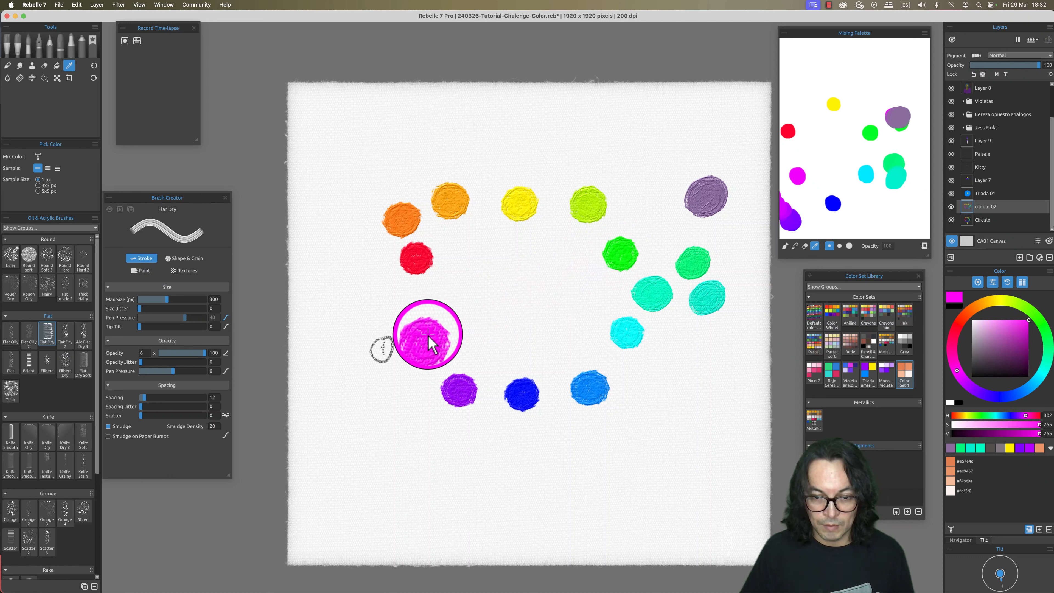
{"action": "key", "text": "alt+shift"}
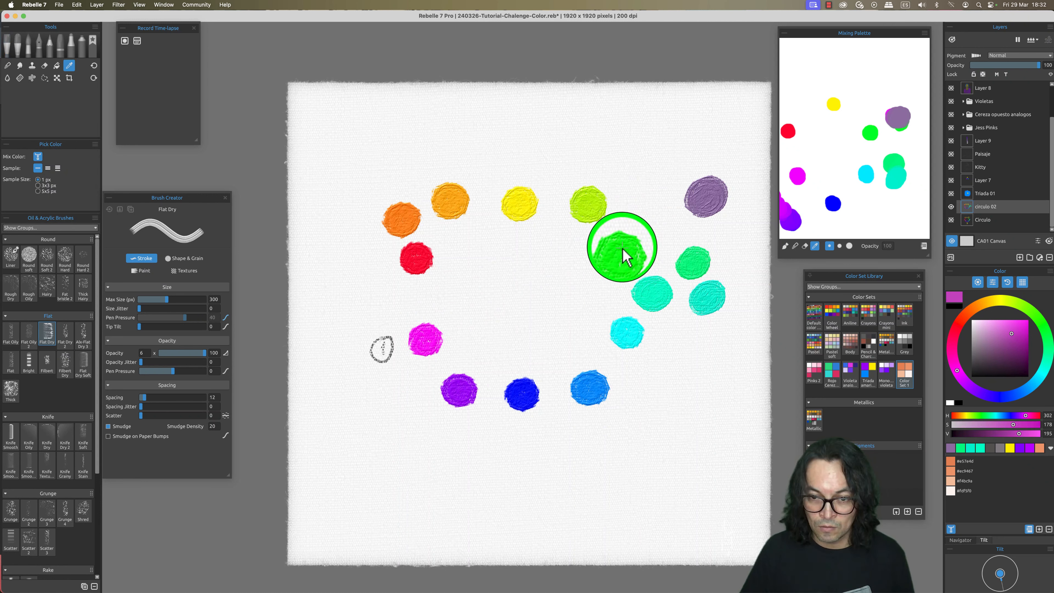
{"action": "left_click", "coordinate": [625, 254]}
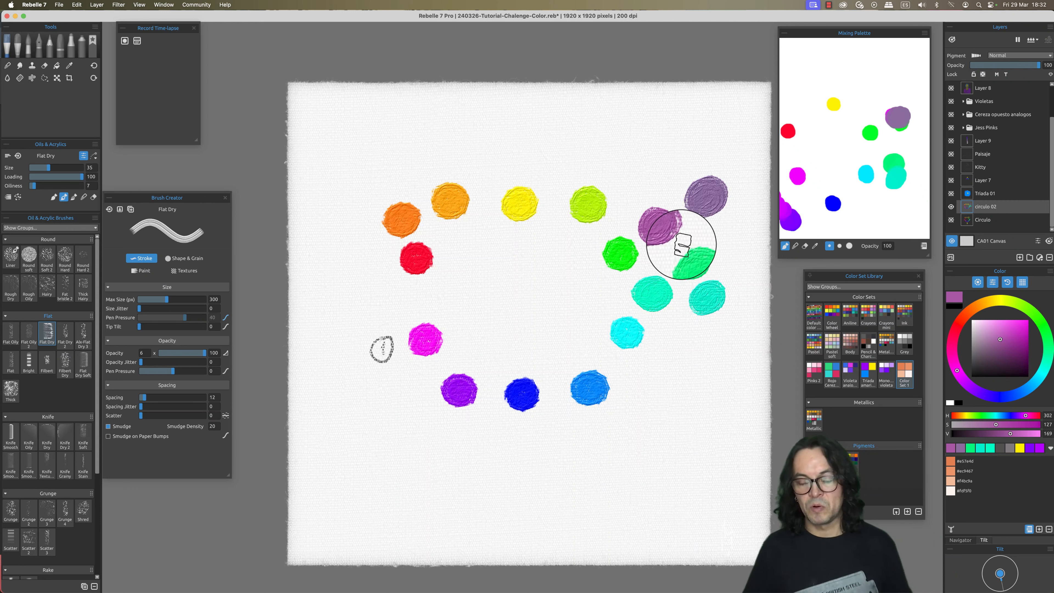
{"action": "mouse_move", "coordinate": [665, 240]}
{"action": "left_mouse_down"}
{"action": "mouse_move", "coordinate": [667, 208]}
{"action": "mouse_move", "coordinate": [664, 227]}
{"action": "mouse_move", "coordinate": [675, 230]}
{"action": "mouse_move", "coordinate": [655, 230]}
{"action": "left_mouse_up"}
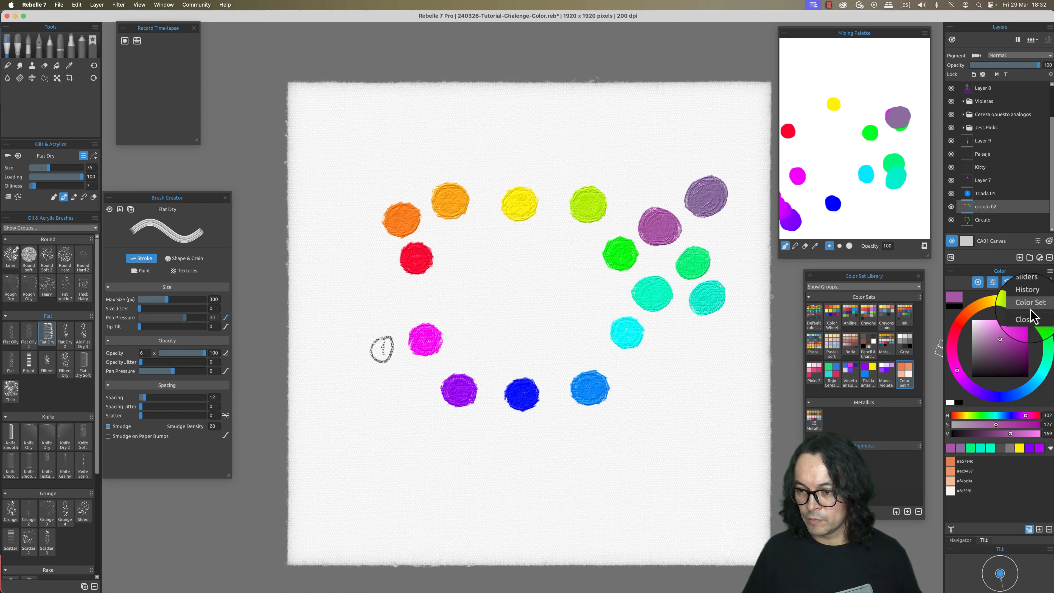
Clear the color history
{"action": "mouse_move", "coordinate": [1031, 296]}
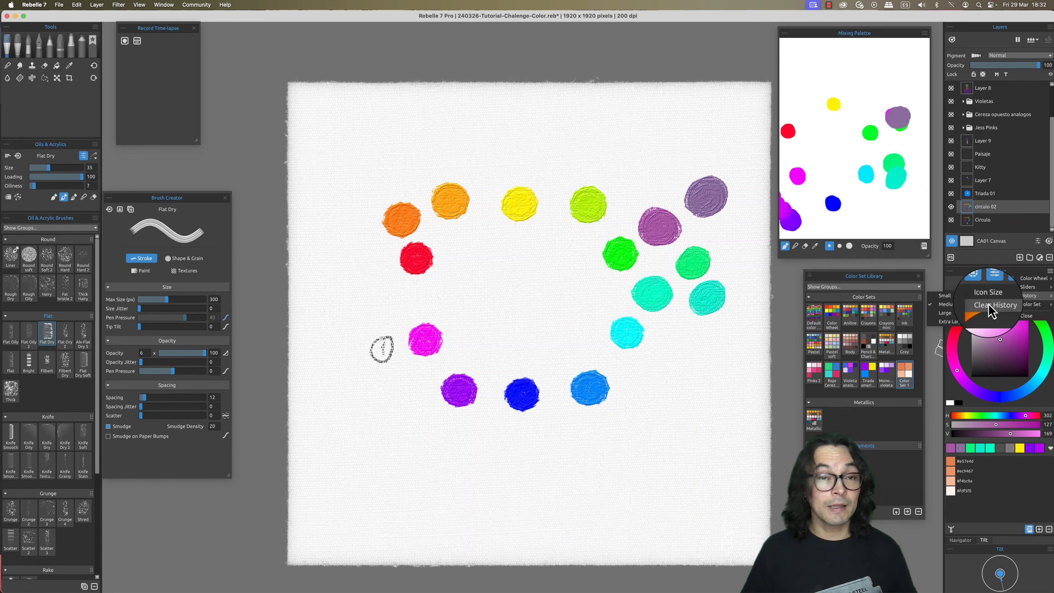
{"action": "left_click", "coordinate": [990, 307]}
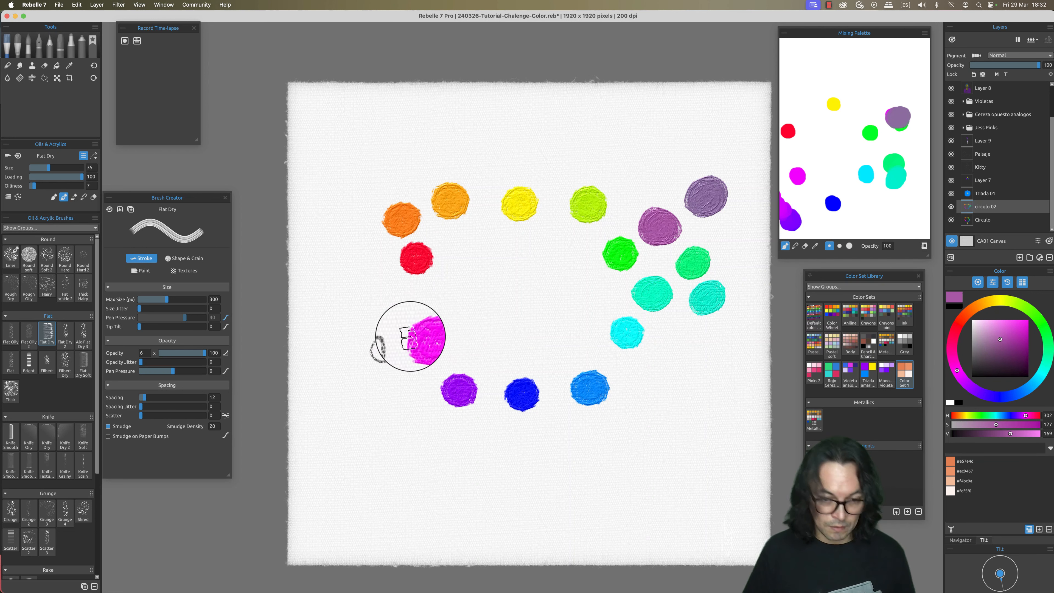
{"action": "key", "text": "i"}
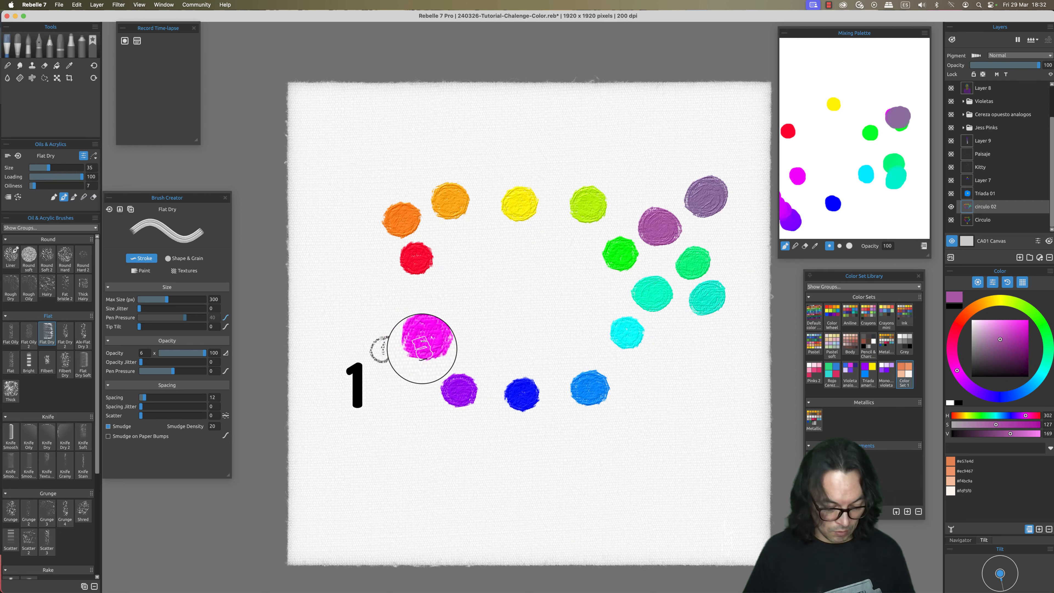
With the 8B pencil, label the purple and turquoise mixes with circled 2 and 3, and draw lines from magenta to green and turquoise
{"action": "key", "text": "shift+n"}
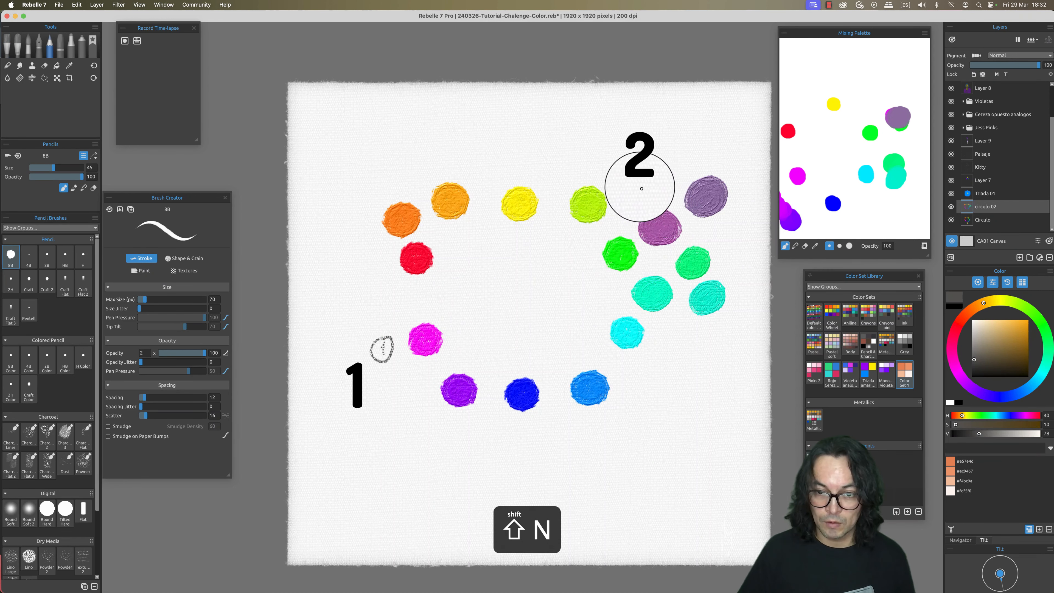
{"action": "left_click_drag", "start_coordinate": [643, 187], "coordinate": [658, 191]}
{"action": "mouse_move", "coordinate": [642, 178]}
{"action": "left_mouse_down"}
{"action": "mouse_move", "coordinate": [647, 168]}
{"action": "mouse_move", "coordinate": [638, 207]}
{"action": "mouse_move", "coordinate": [644, 178]}
{"action": "left_mouse_up"}
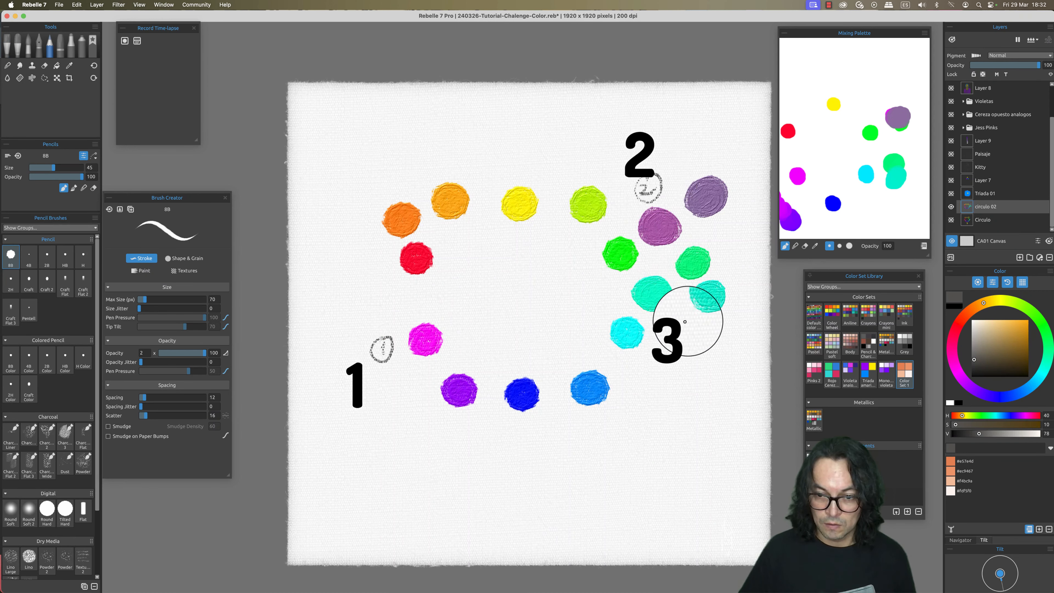
{"action": "mouse_move", "coordinate": [667, 312]}
{"action": "left_mouse_down"}
{"action": "mouse_move", "coordinate": [667, 329]}
{"action": "mouse_move", "coordinate": [667, 307]}
{"action": "left_mouse_up"}
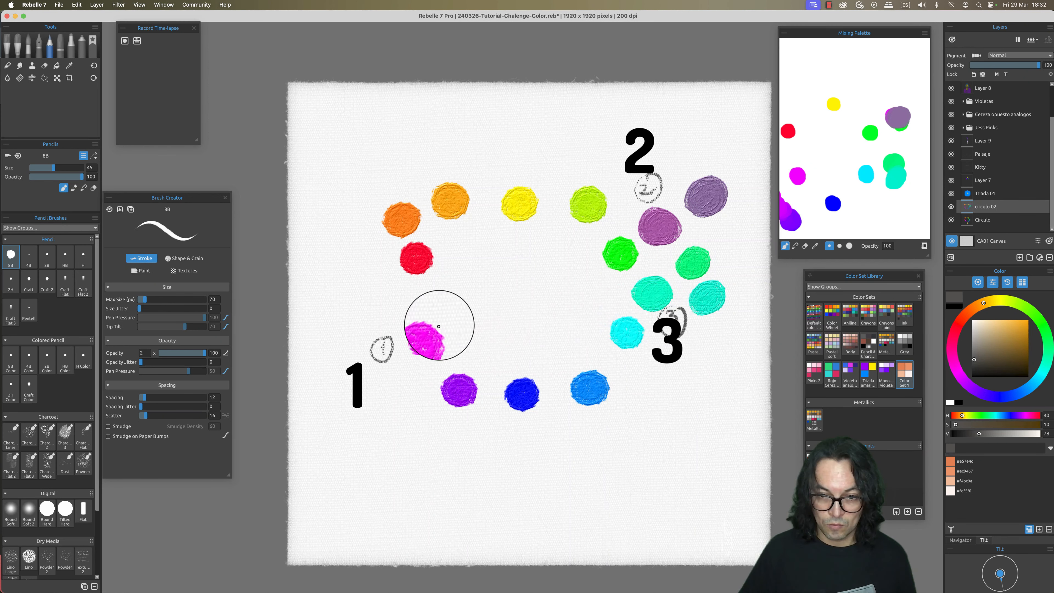
{"action": "left_click_drag", "start_coordinate": [447, 322], "coordinate": [590, 258]}
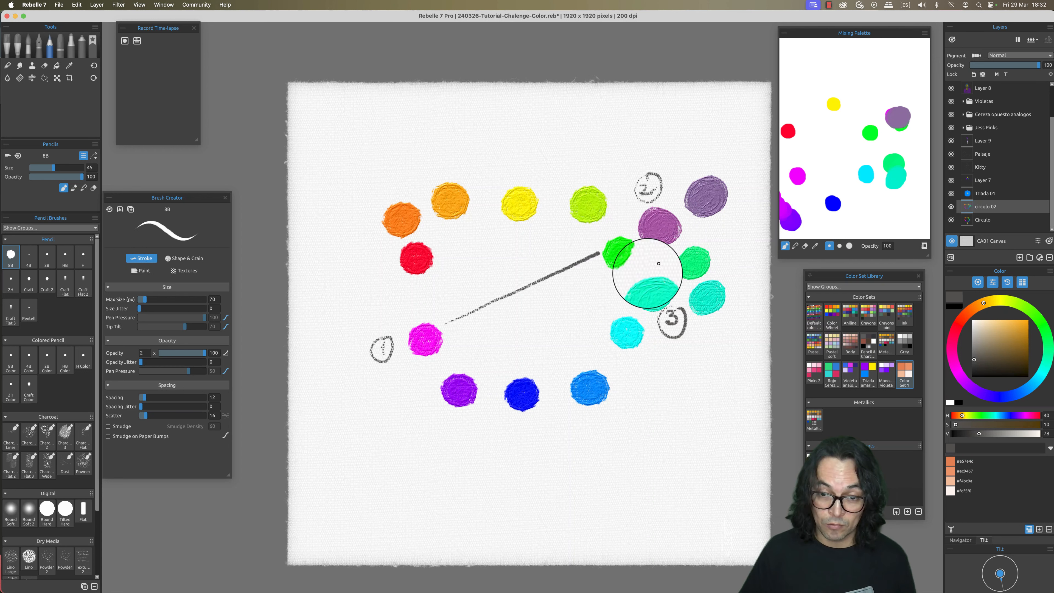
{"action": "left_click_drag", "start_coordinate": [657, 225], "coordinate": [625, 228]}
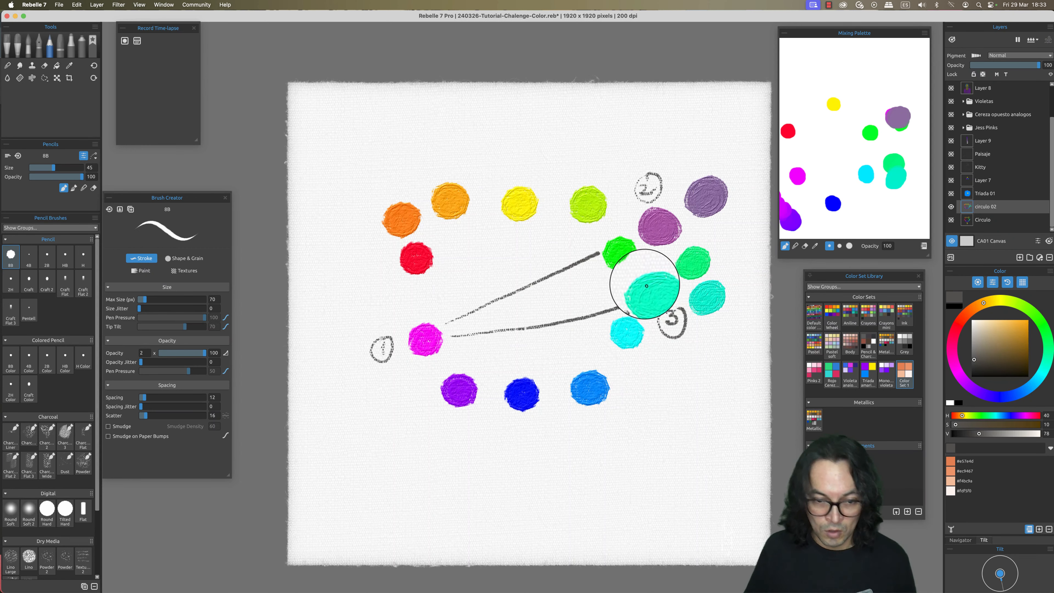
Sample magenta (hue 301), the purple mix (hue 302) and the turquoise mix (hue 166), scribbling each in a row below the circle
{"action": "left_click", "coordinate": [424, 339], "text": "alt"}
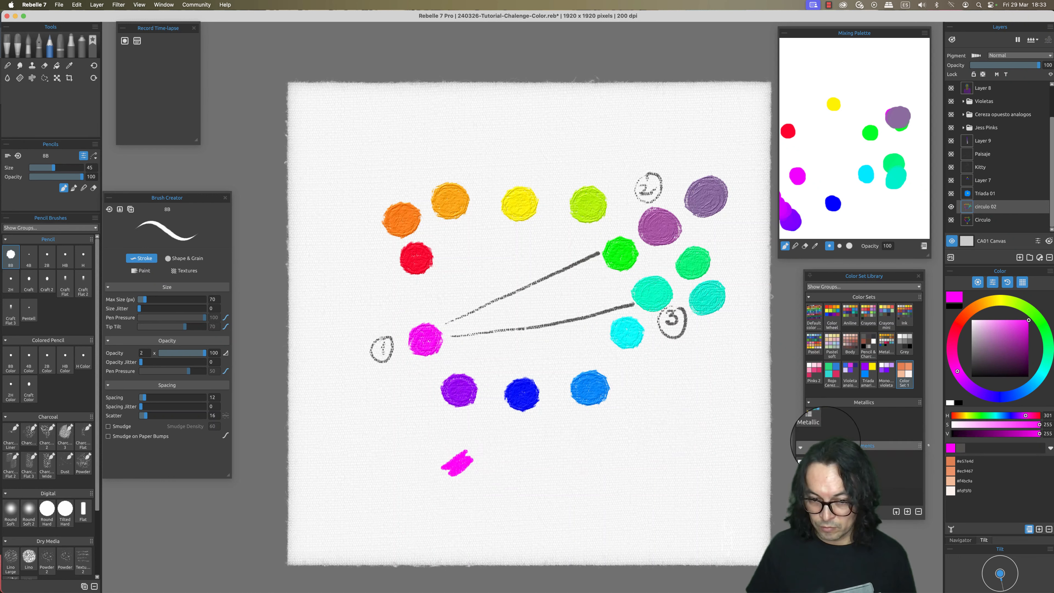
{"action": "mouse_move", "coordinate": [461, 450]}
{"action": "left_mouse_down"}
{"action": "mouse_move", "coordinate": [477, 452]}
{"action": "mouse_move", "coordinate": [477, 478]}
{"action": "left_mouse_up"}
{"action": "key", "text": "alt"}
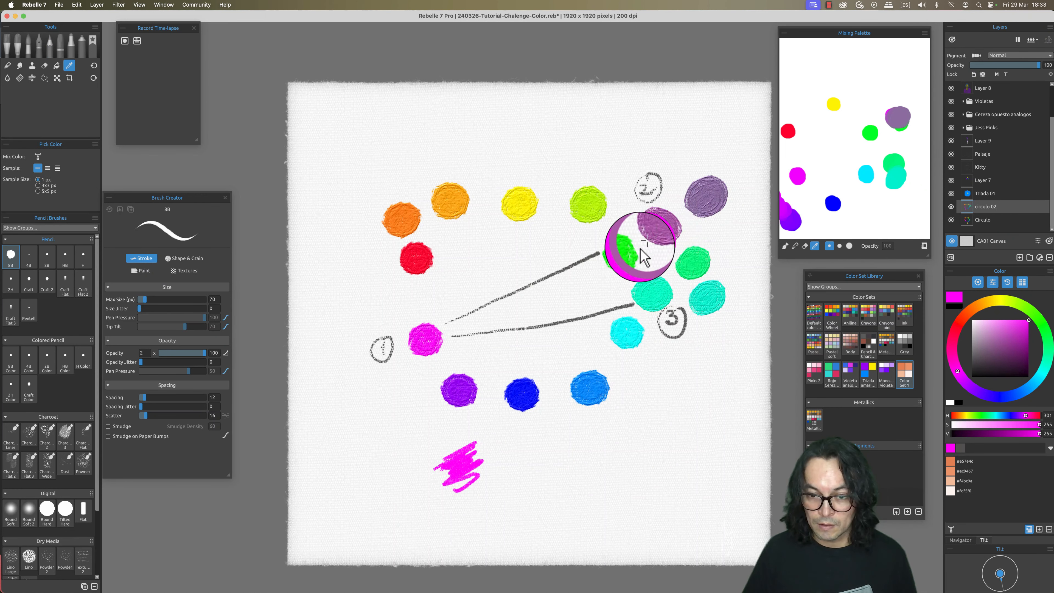
{"action": "left_click", "coordinate": [658, 226], "text": "alt"}
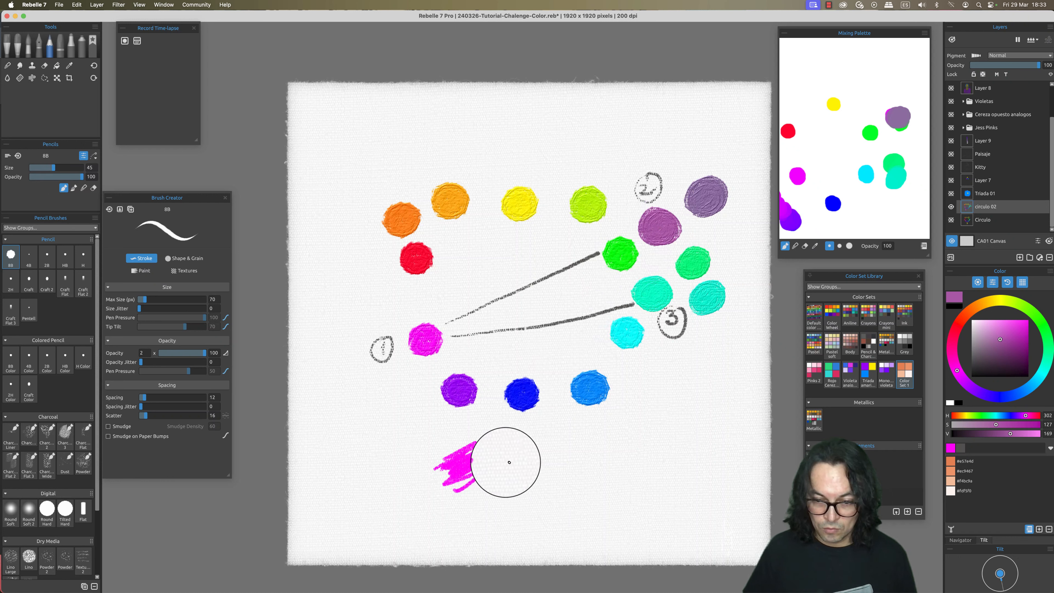
{"action": "mouse_move", "coordinate": [536, 449]}
{"action": "left_mouse_down"}
{"action": "mouse_move", "coordinate": [503, 458]}
{"action": "mouse_move", "coordinate": [551, 457]}
{"action": "left_mouse_up"}
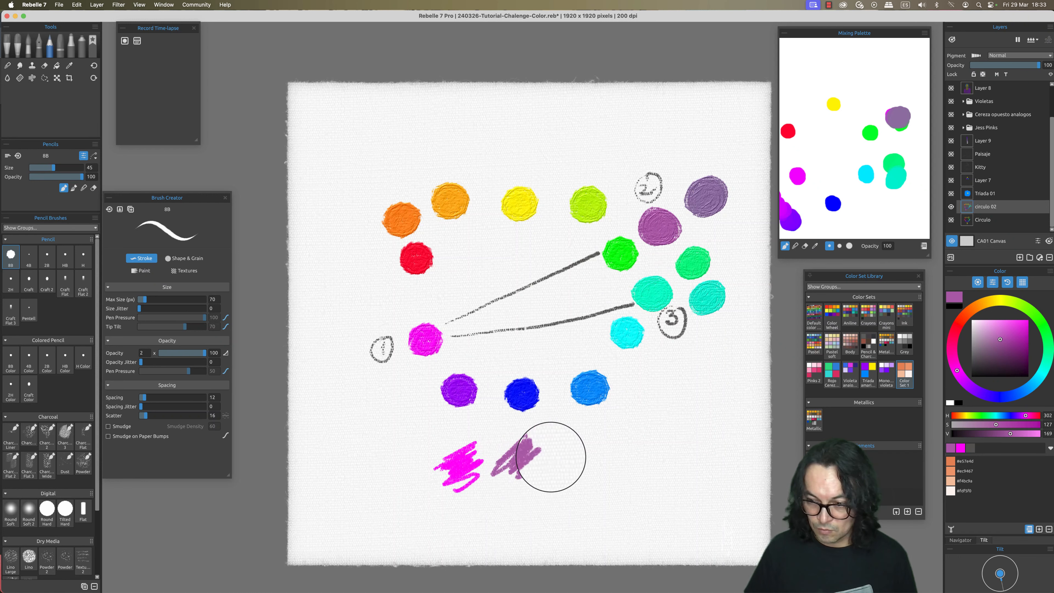
{"action": "key", "text": "alt"}
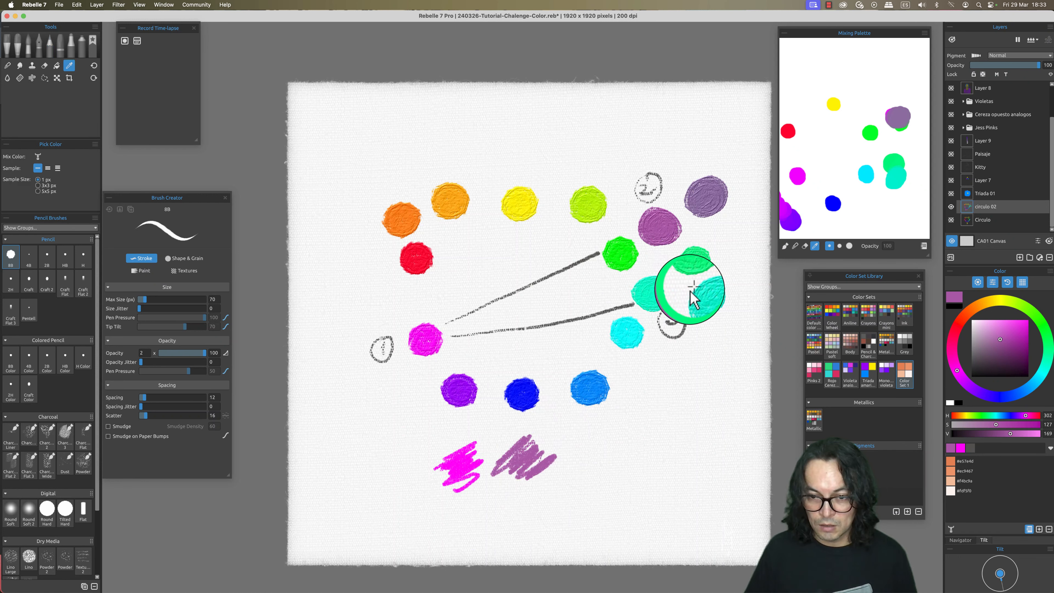
{"action": "left_click", "coordinate": [664, 294], "text": "alt"}
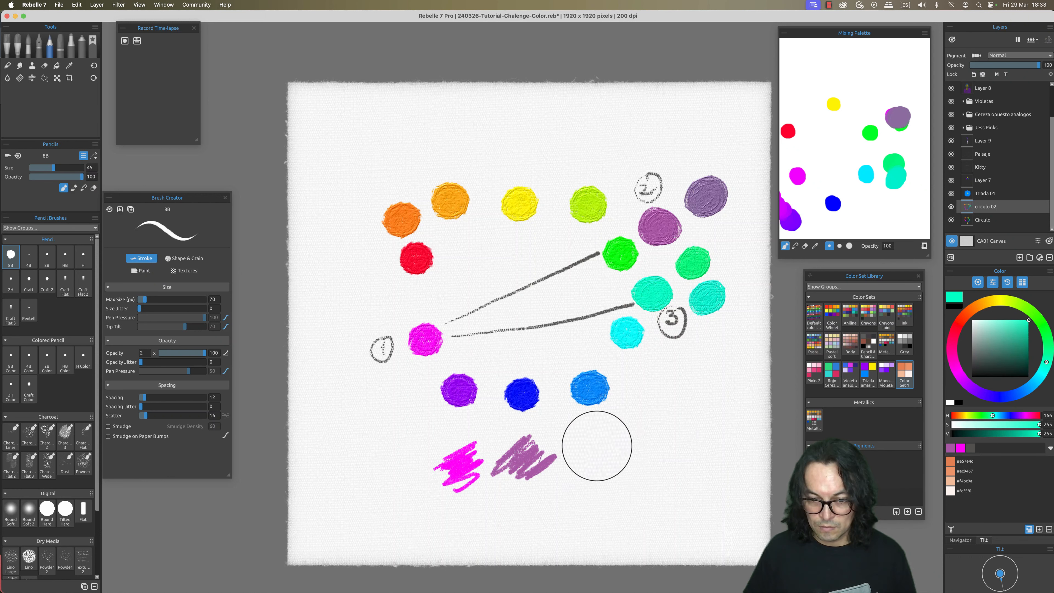
{"action": "mouse_move", "coordinate": [581, 467]}
{"action": "left_mouse_down"}
{"action": "mouse_move", "coordinate": [588, 480]}
{"action": "mouse_move", "coordinate": [598, 437]}
{"action": "mouse_move", "coordinate": [593, 461]}
{"action": "left_mouse_up"}
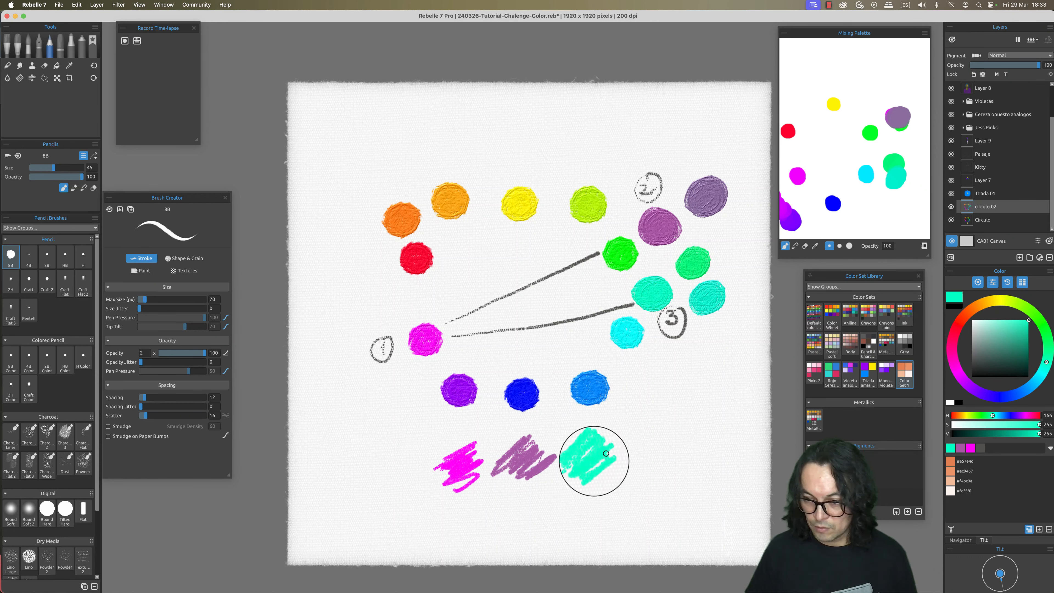
Create a color set from the last used colors
{"action": "key", "text": "alt"}
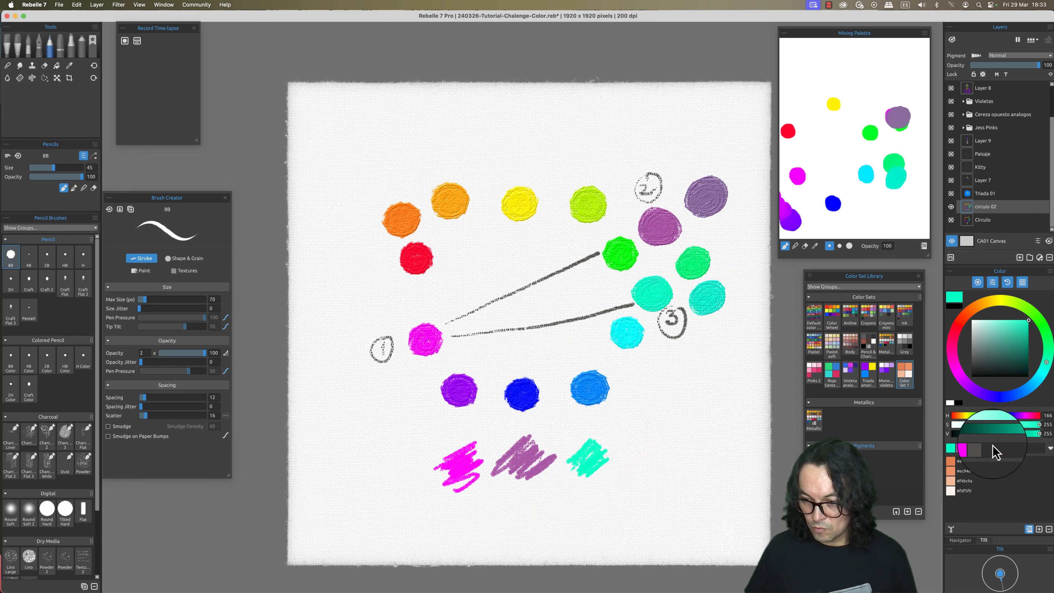
{"action": "left_click", "coordinate": [1050, 271]}
{"action": "mouse_move", "coordinate": [1029, 310]}
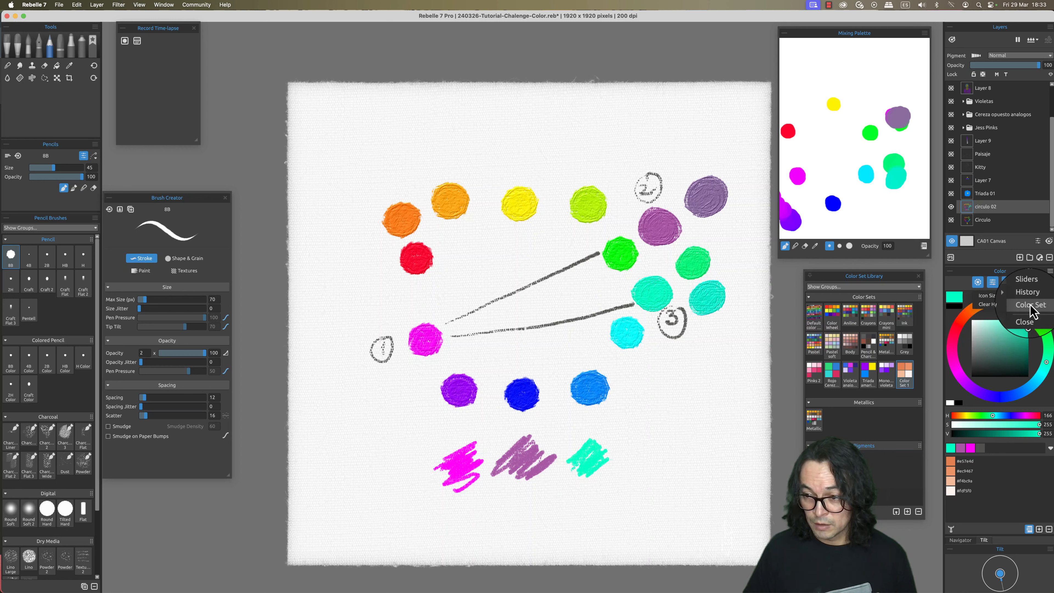
{"action": "mouse_move", "coordinate": [986, 330]}
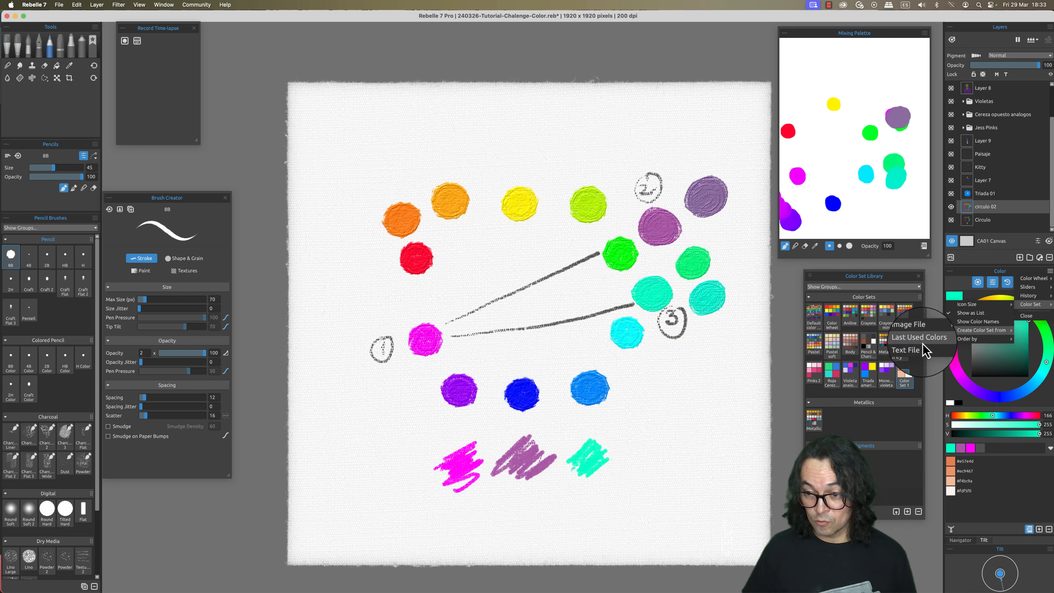
{"action": "left_click", "coordinate": [921, 341]}
{"action": "left_click", "coordinate": [963, 493]}
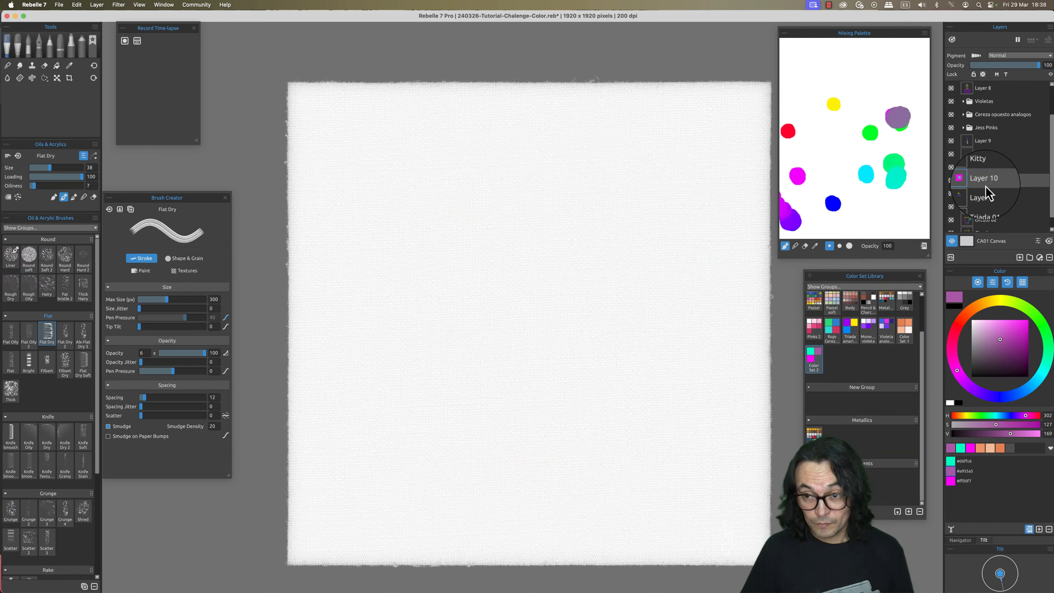
Move the Mixing Palette away from the Layers panel and save its current mixes to the Mixing Palette Library
{"action": "left_click_drag", "start_coordinate": [780, 258], "coordinate": [779, 260]}
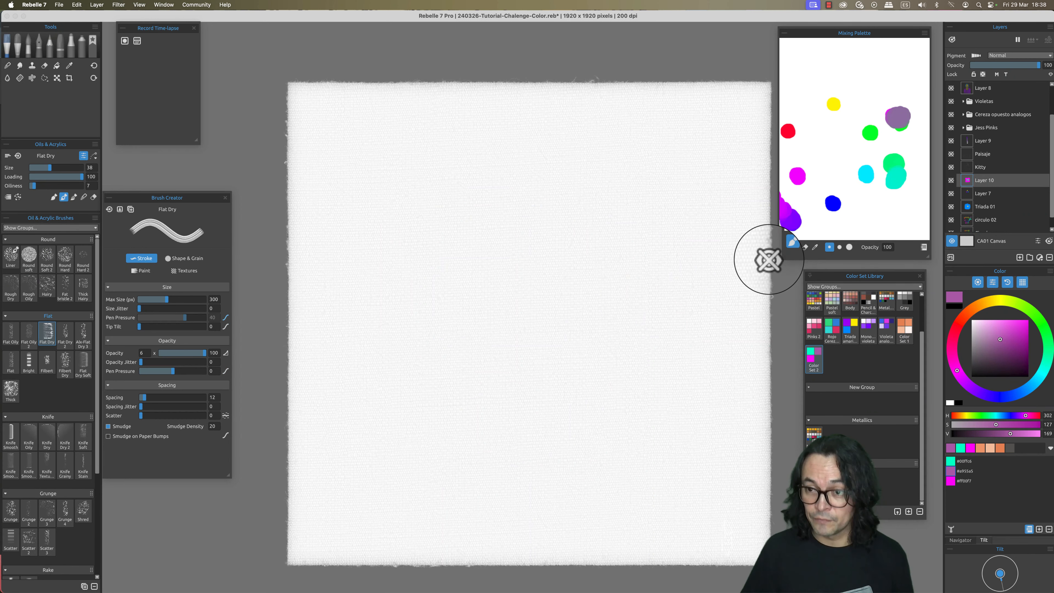
{"action": "left_click_drag", "start_coordinate": [857, 33], "coordinate": [835, 33]}
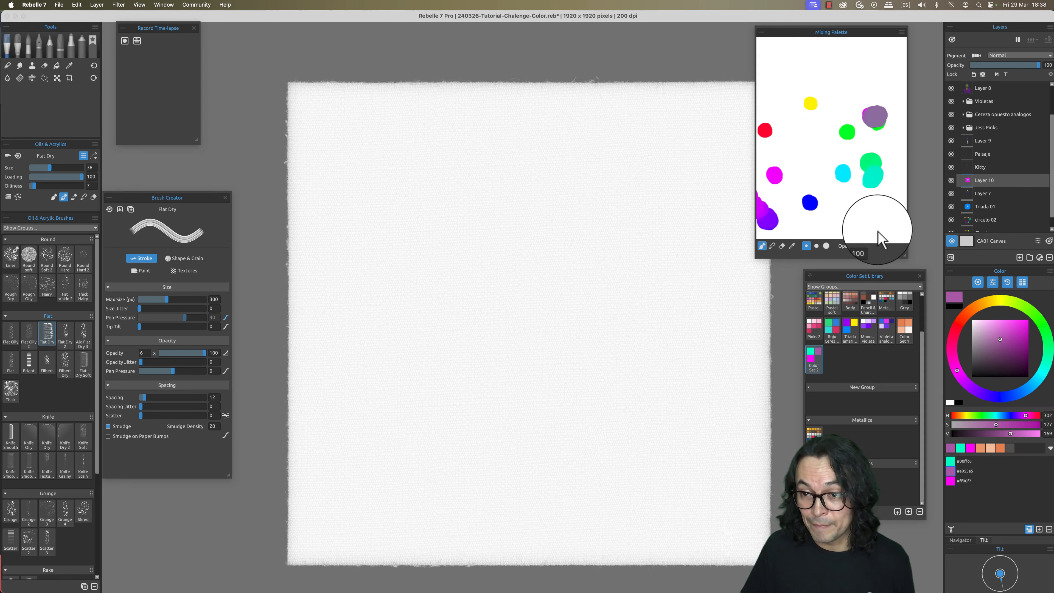
{"action": "left_click_drag", "start_coordinate": [860, 176], "coordinate": [839, 169]}
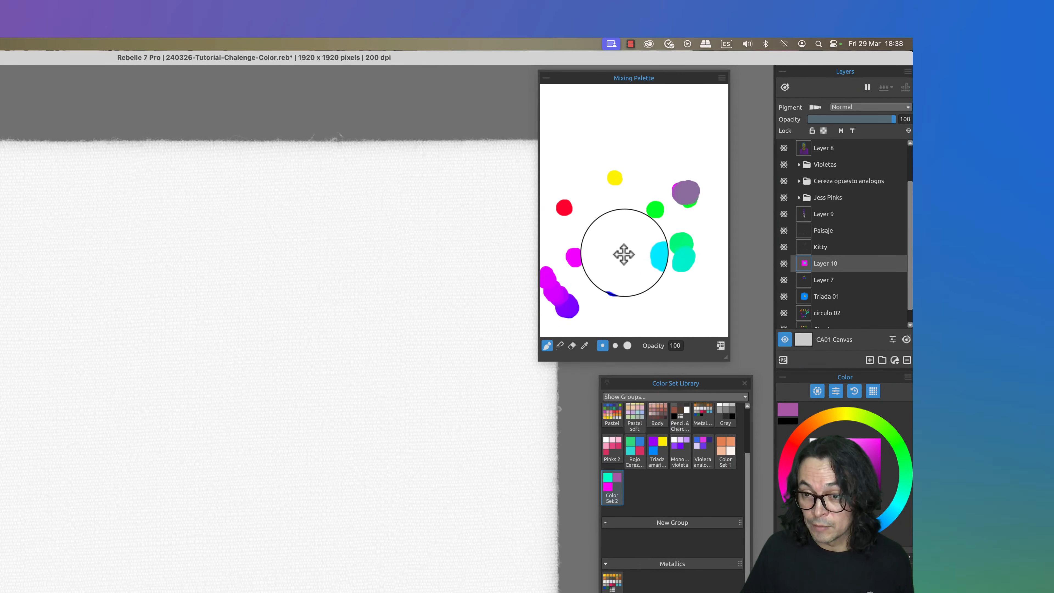
{"action": "left_click_drag", "start_coordinate": [623, 254], "coordinate": [632, 230]}
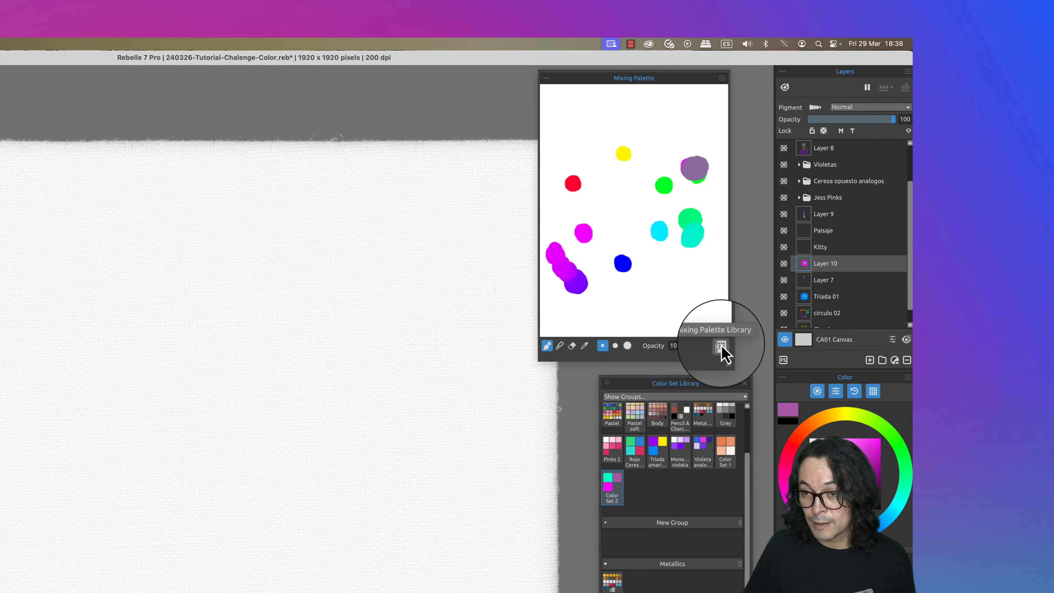
{"action": "left_click", "coordinate": [721, 346]}
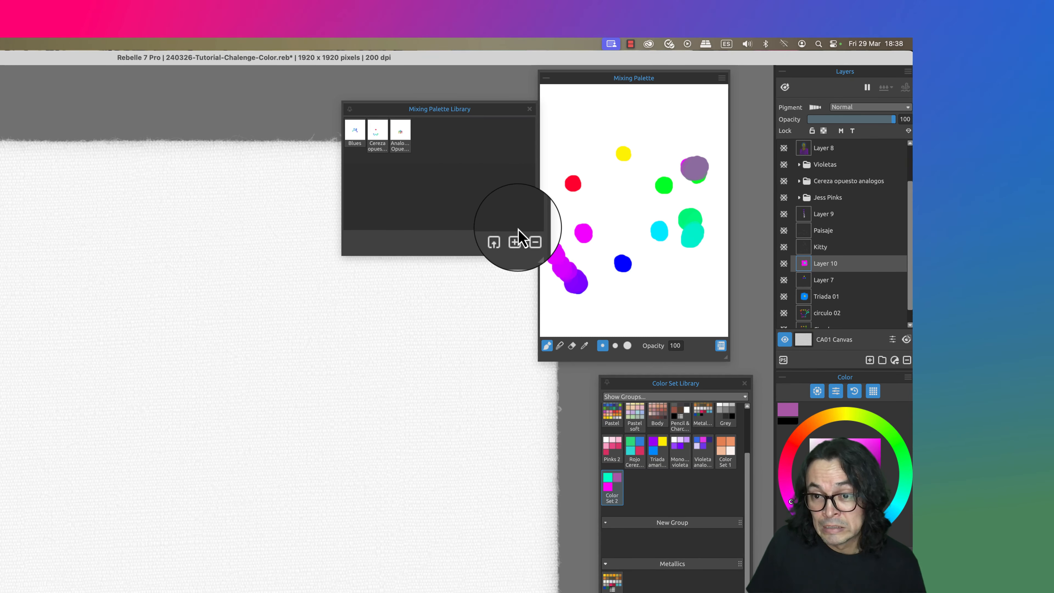
{"action": "left_click", "coordinate": [515, 237]}
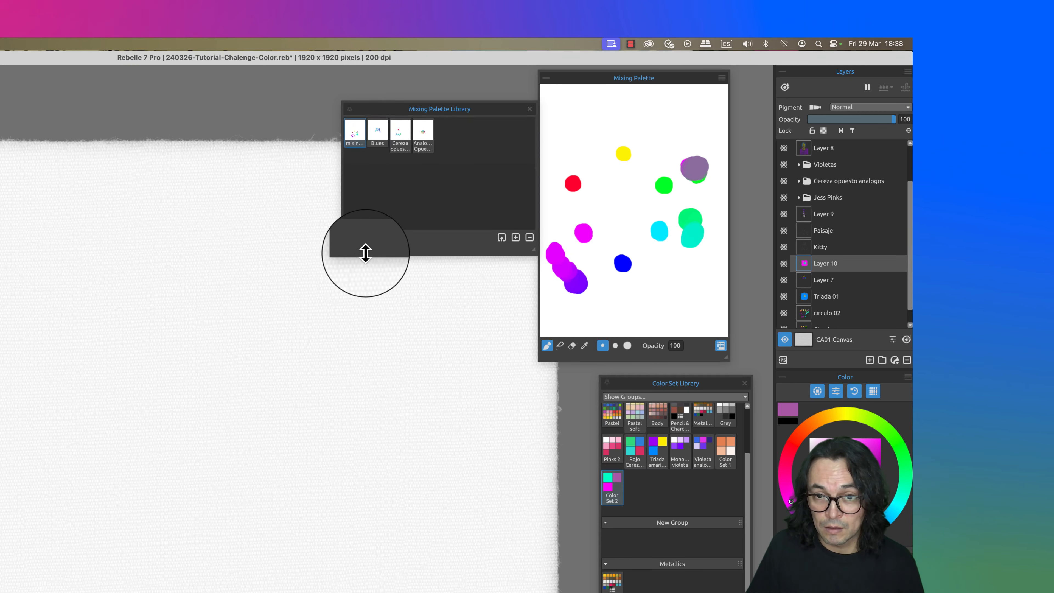
Load the saved palettes Blues and Cereza opuesto analogos in turn, ending with the one beside them that holds seven swatches
{"action": "left_click", "coordinate": [381, 142]}
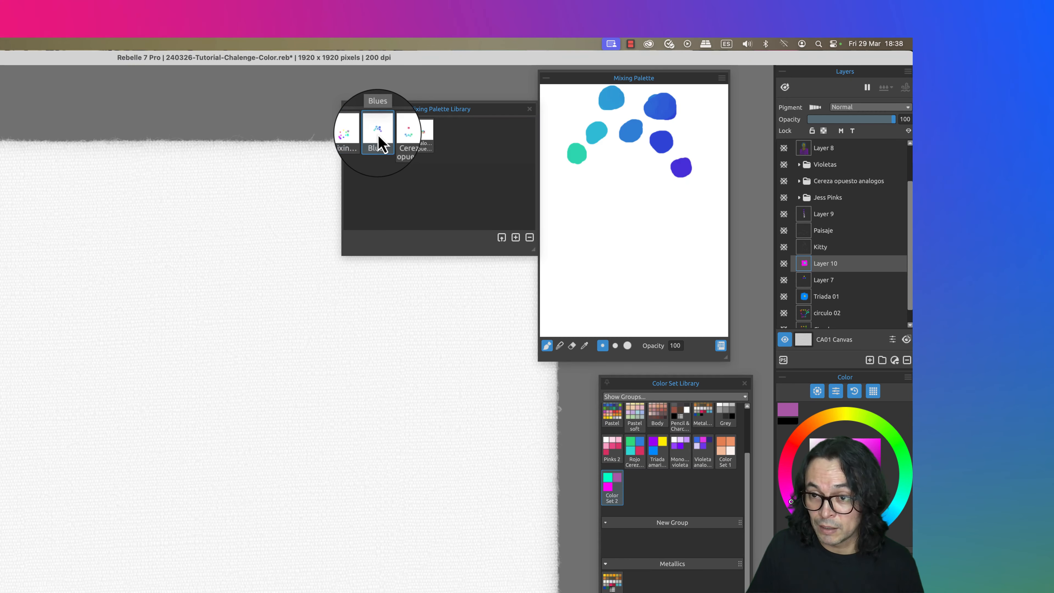
{"action": "left_click", "coordinate": [407, 147]}
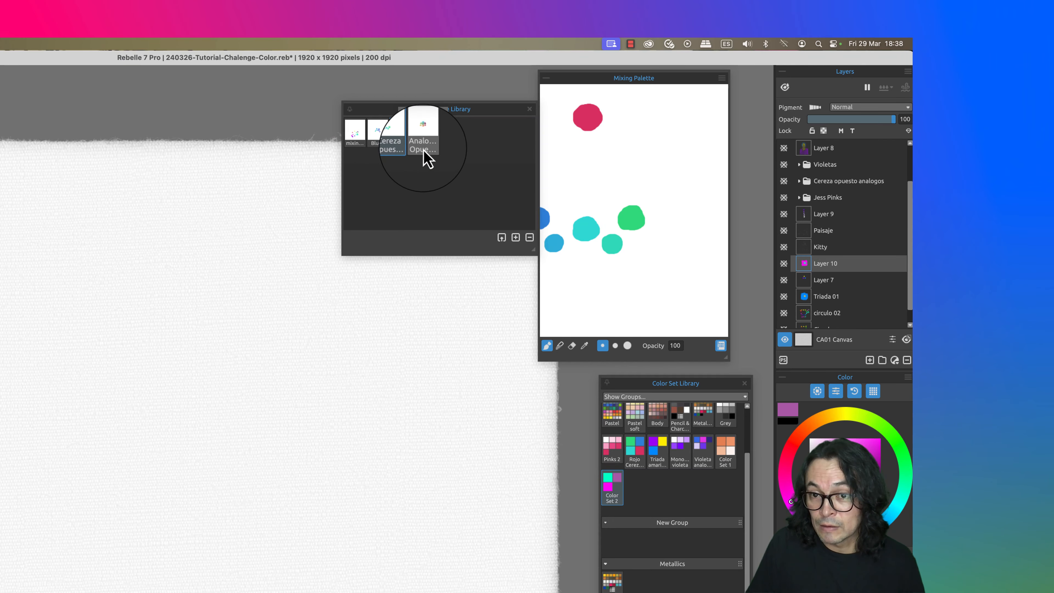
{"action": "left_click", "coordinate": [428, 147]}
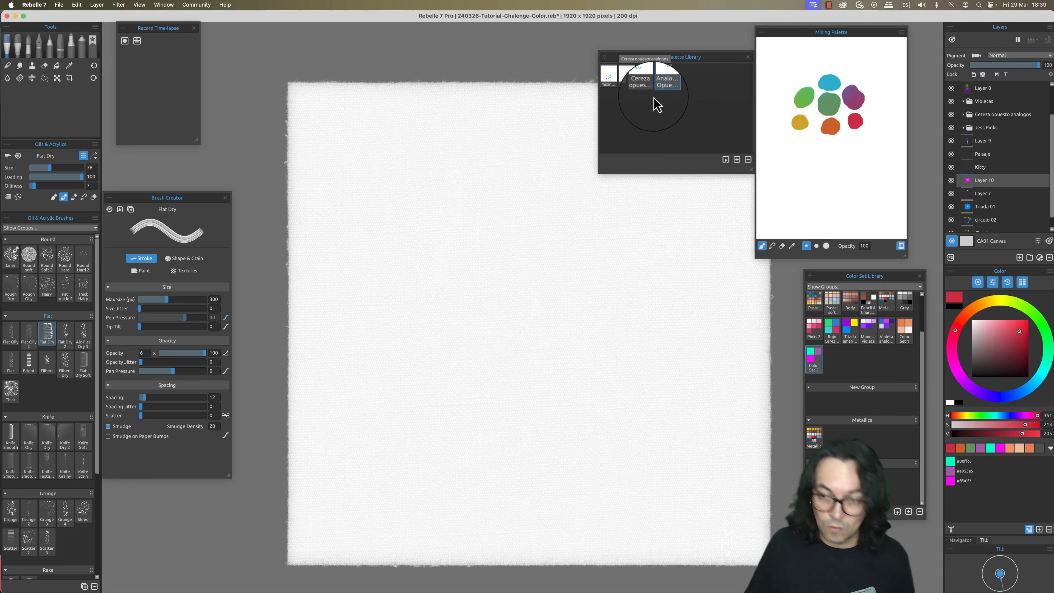
Sample the palette's central muted green (hue 117) and add a new layer above Layer 10
{"action": "key", "text": "i"}
{"action": "left_click", "coordinate": [831, 106]}
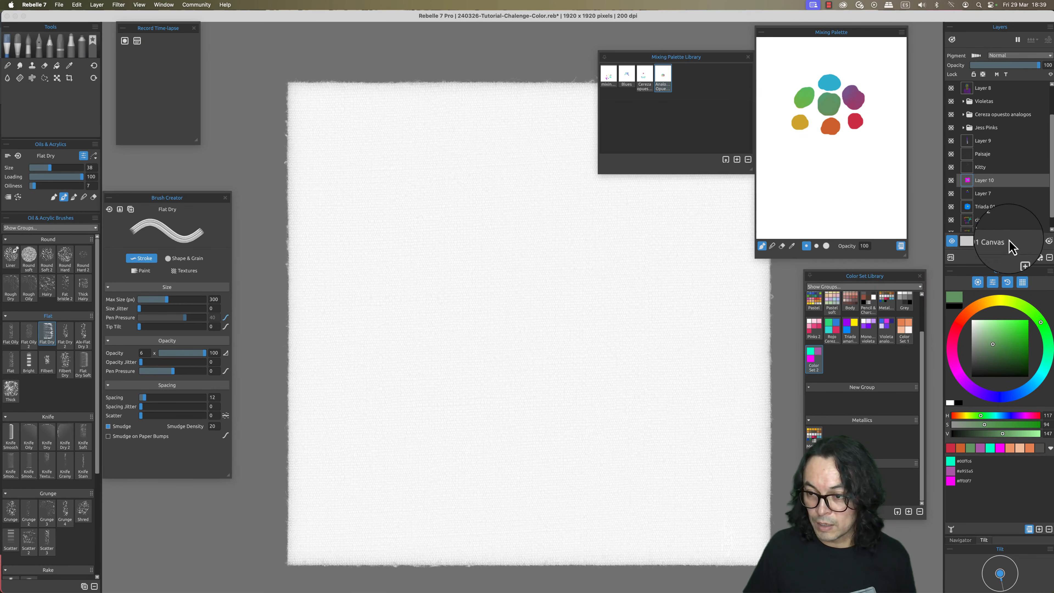
{"action": "left_click", "coordinate": [1019, 258]}
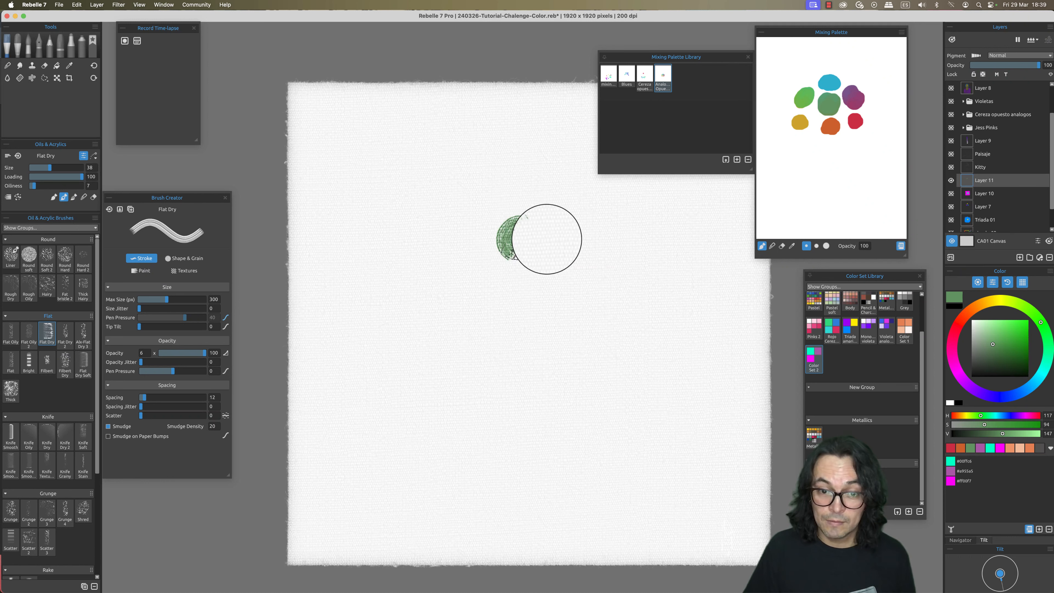
Paint green, orange and cyan swatches in a column on the canvas, sampling the orange and cyan from the Mixing Palette
{"action": "mouse_move", "coordinate": [547, 239]}
{"action": "left_mouse_down"}
{"action": "mouse_move", "coordinate": [511, 235]}
{"action": "mouse_move", "coordinate": [555, 226]}
{"action": "mouse_move", "coordinate": [501, 232]}
{"action": "mouse_move", "coordinate": [540, 227]}
{"action": "mouse_move", "coordinate": [524, 241]}
{"action": "left_mouse_up"}
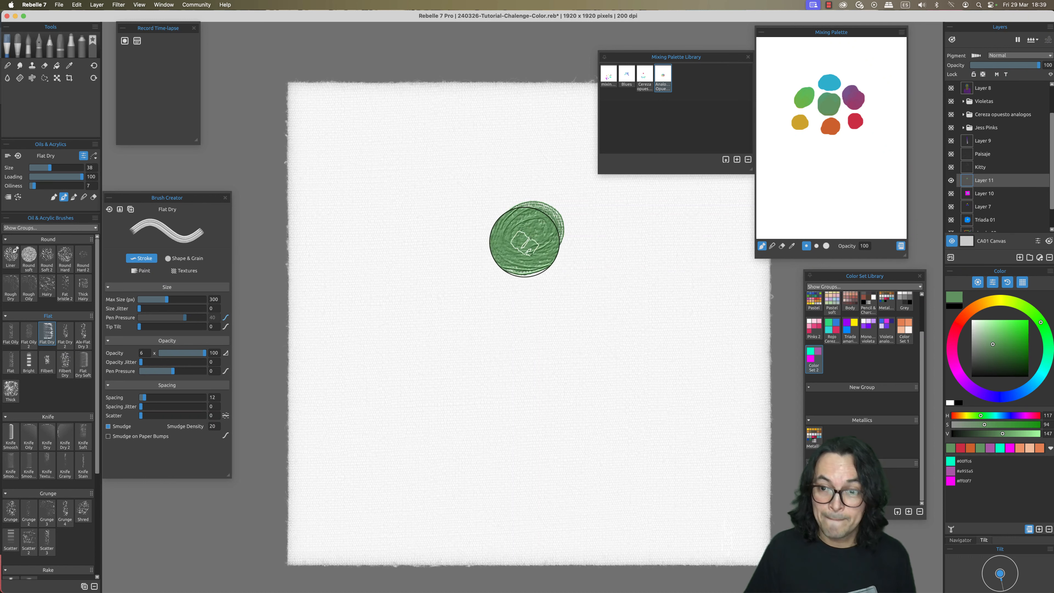
{"action": "key", "text": "i"}
{"action": "left_click", "coordinate": [834, 124]}
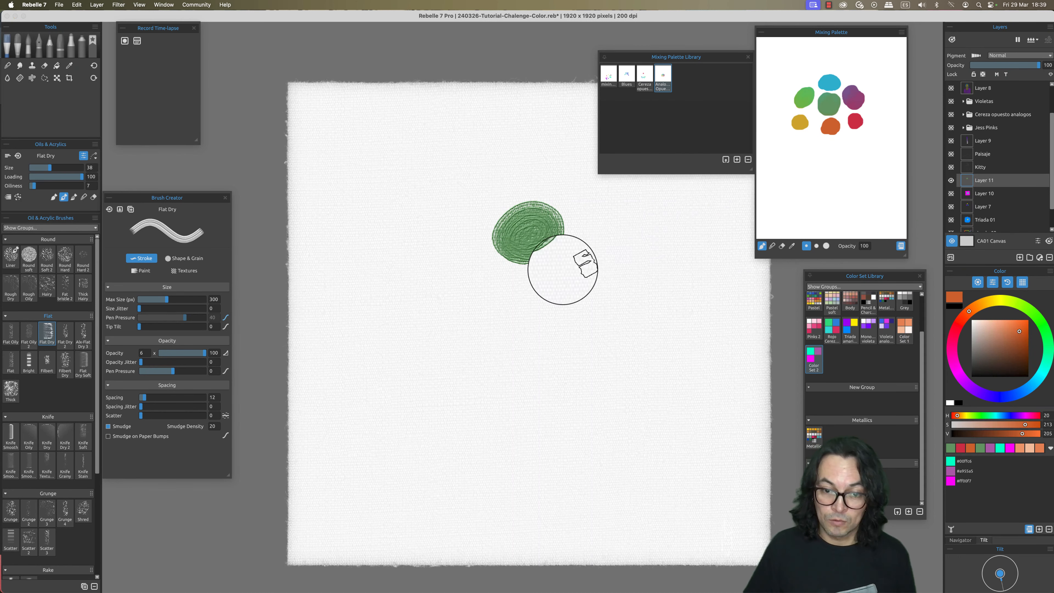
{"action": "left_click_drag", "start_coordinate": [541, 273], "coordinate": [527, 293]}
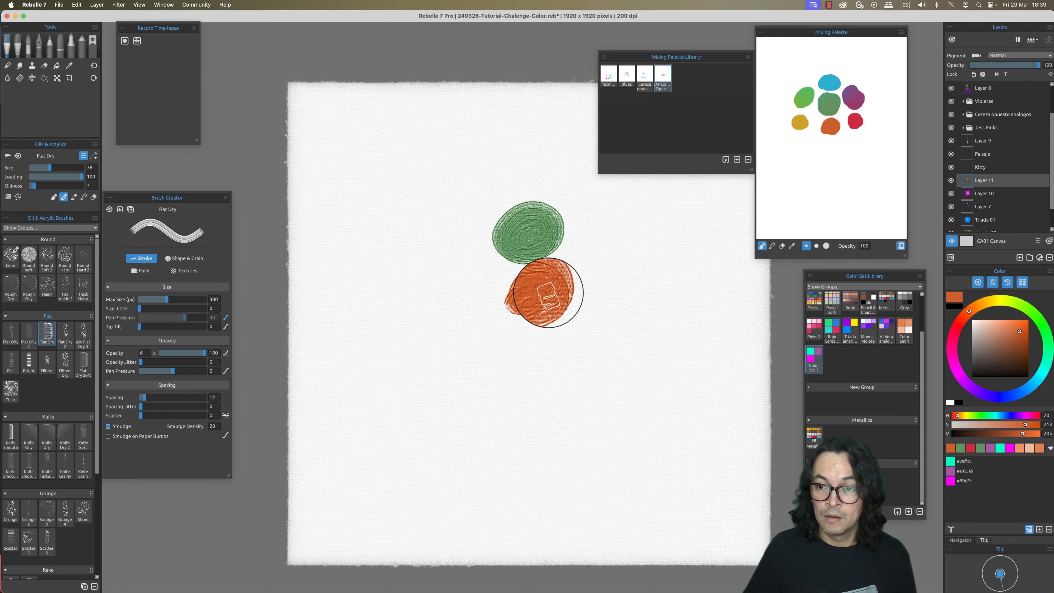
{"action": "key", "text": "super+z"}
{"action": "key", "text": "i"}
{"action": "left_click", "coordinate": [830, 84]}
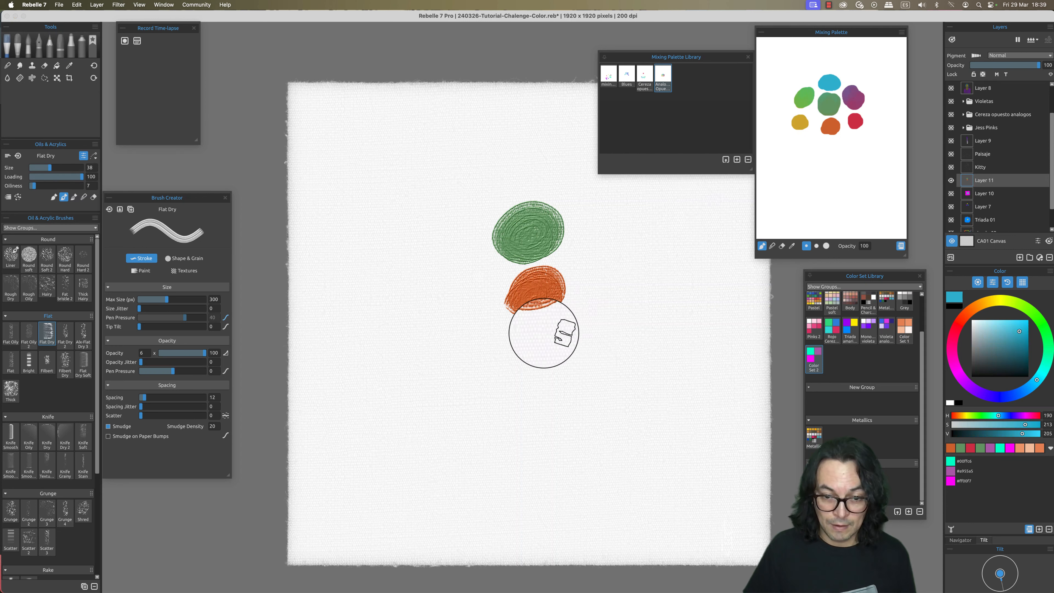
{"action": "mouse_move", "coordinate": [537, 356]}
{"action": "left_mouse_down"}
{"action": "mouse_move", "coordinate": [555, 358]}
{"action": "mouse_move", "coordinate": [540, 351]}
{"action": "mouse_move", "coordinate": [554, 338]}
{"action": "left_mouse_up"}
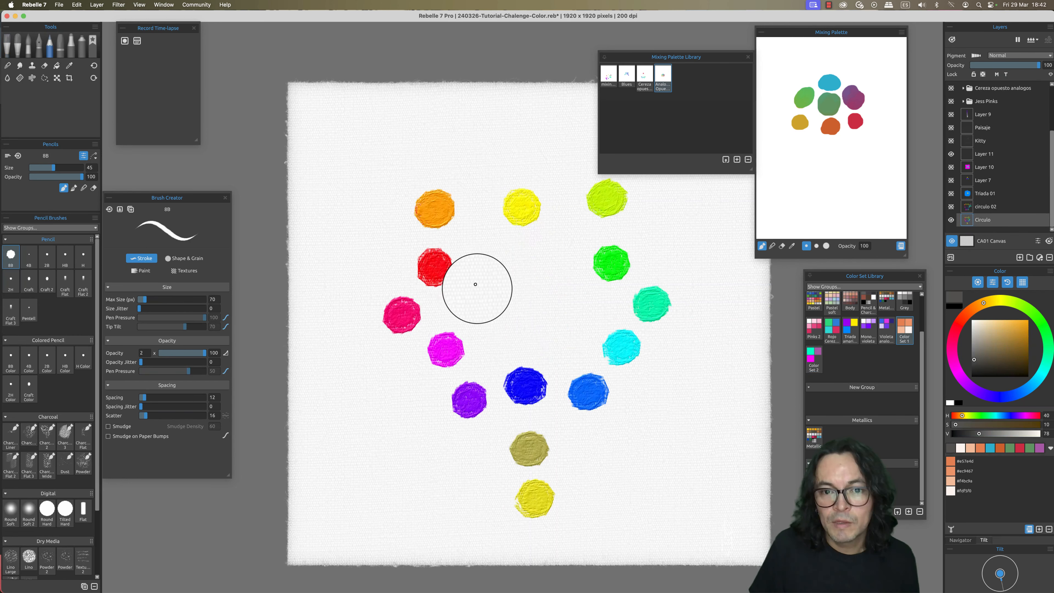
Sketch a pencil rectangle linking the red, green, cyan and magenta swatches of the color circle, and undo its strokes
{"action": "mouse_move", "coordinate": [463, 247]}
{"action": "left_mouse_down"}
{"action": "mouse_move", "coordinate": [436, 263]}
{"action": "mouse_move", "coordinate": [613, 260]}
{"action": "mouse_move", "coordinate": [617, 347]}
{"action": "mouse_move", "coordinate": [454, 348]}
{"action": "mouse_move", "coordinate": [433, 266]}
{"action": "mouse_move", "coordinate": [440, 350]}
{"action": "left_mouse_up"}
{"action": "key", "text": "super+z"}
{"action": "key", "text": "super+z"}
{"action": "key", "text": "super+z"}
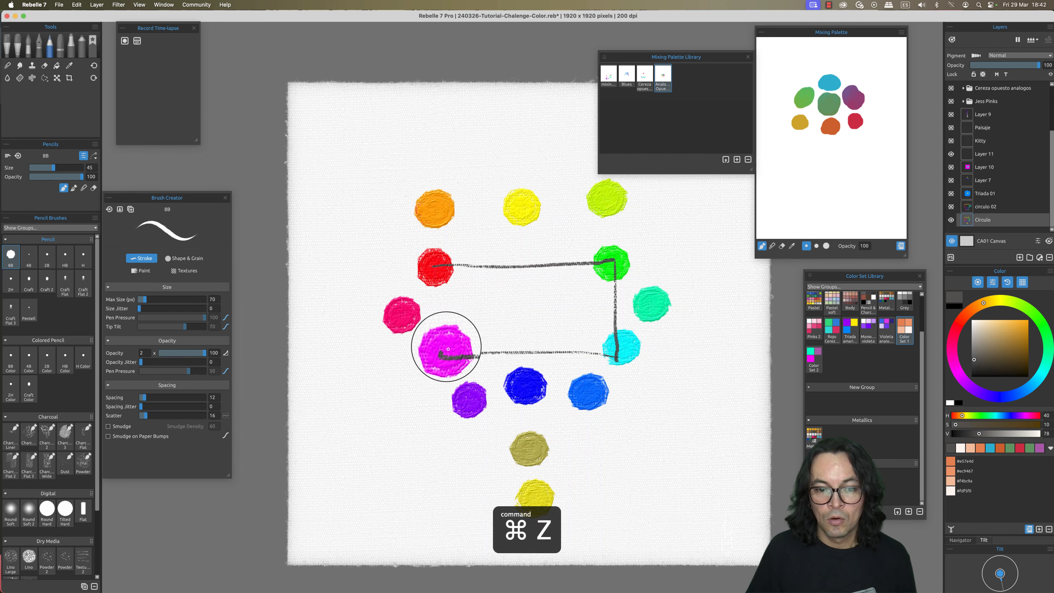
{"action": "key", "text": "super+z"}
{"action": "key", "text": "super+z"}
{"action": "key", "text": "super+z"}
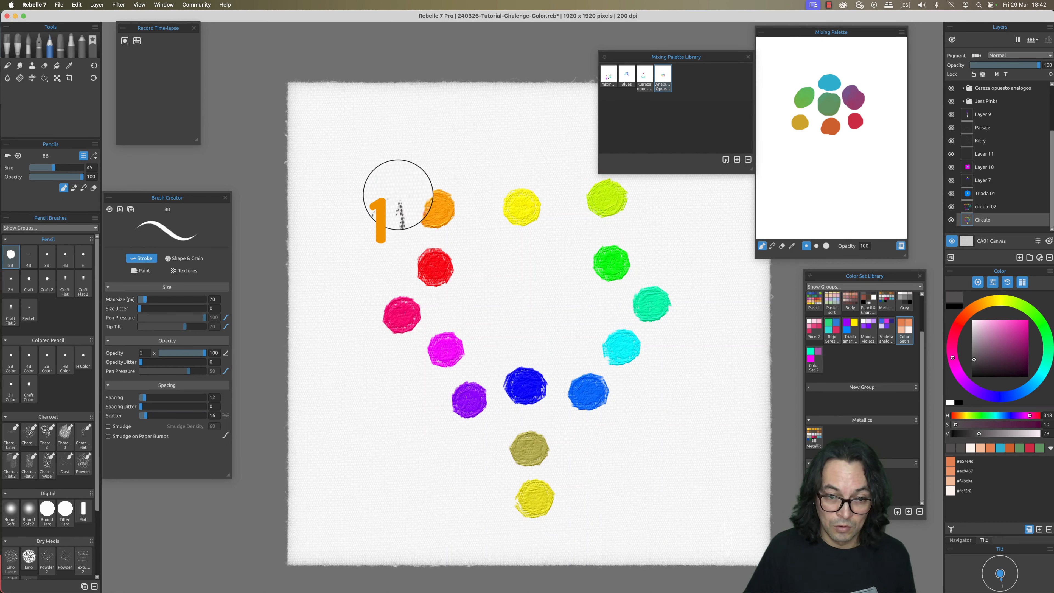
Number the orange, violet, blue and lime swatches of the color circle 1 to 4 in handwritten pencil
{"action": "left_click_drag", "start_coordinate": [398, 194], "coordinate": [396, 194]}
{"action": "mouse_move", "coordinate": [422, 403]}
{"action": "left_mouse_down"}
{"action": "mouse_move", "coordinate": [434, 412]}
{"action": "mouse_move", "coordinate": [436, 397]}
{"action": "mouse_move", "coordinate": [516, 382]}
{"action": "left_mouse_up"}
{"action": "mouse_move", "coordinate": [608, 408]}
{"action": "left_mouse_down"}
{"action": "mouse_move", "coordinate": [637, 401]}
{"action": "mouse_move", "coordinate": [606, 403]}
{"action": "mouse_move", "coordinate": [639, 417]}
{"action": "mouse_move", "coordinate": [629, 332]}
{"action": "left_mouse_up"}
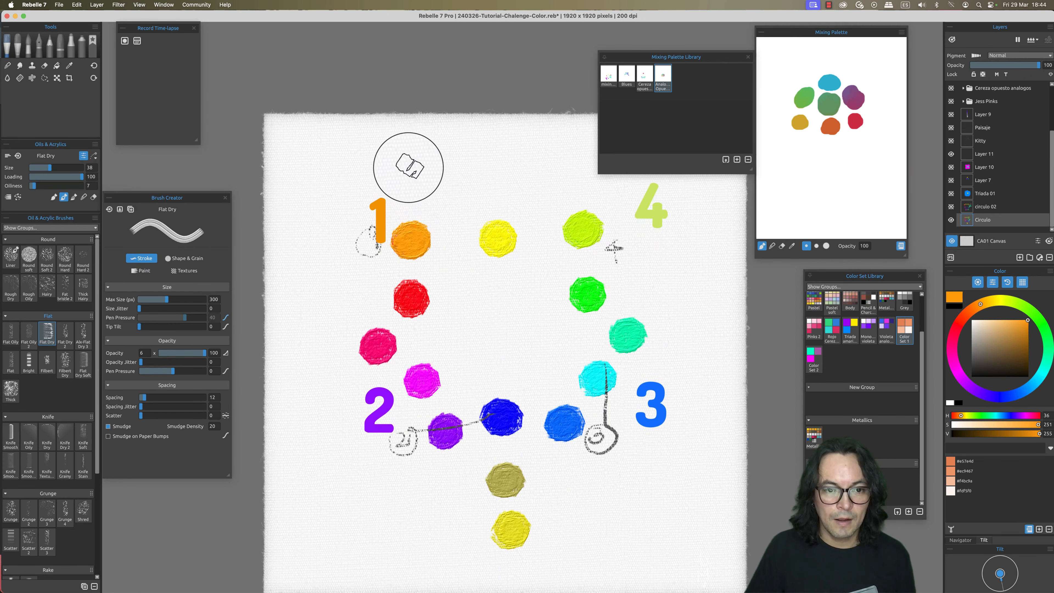
Paint a row of orange, violet, blue and lime swatches above the circle with Flat Dry, sampling each color from its numbered swatch
{"action": "mouse_move", "coordinate": [409, 168]}
{"action": "left_mouse_down"}
{"action": "mouse_move", "coordinate": [410, 155]}
{"action": "mouse_move", "coordinate": [409, 169]}
{"action": "mouse_move", "coordinate": [461, 179]}
{"action": "mouse_move", "coordinate": [459, 169]}
{"action": "left_mouse_up"}
{"action": "key", "text": "alt"}
{"action": "left_click", "coordinate": [450, 440], "text": "alt"}
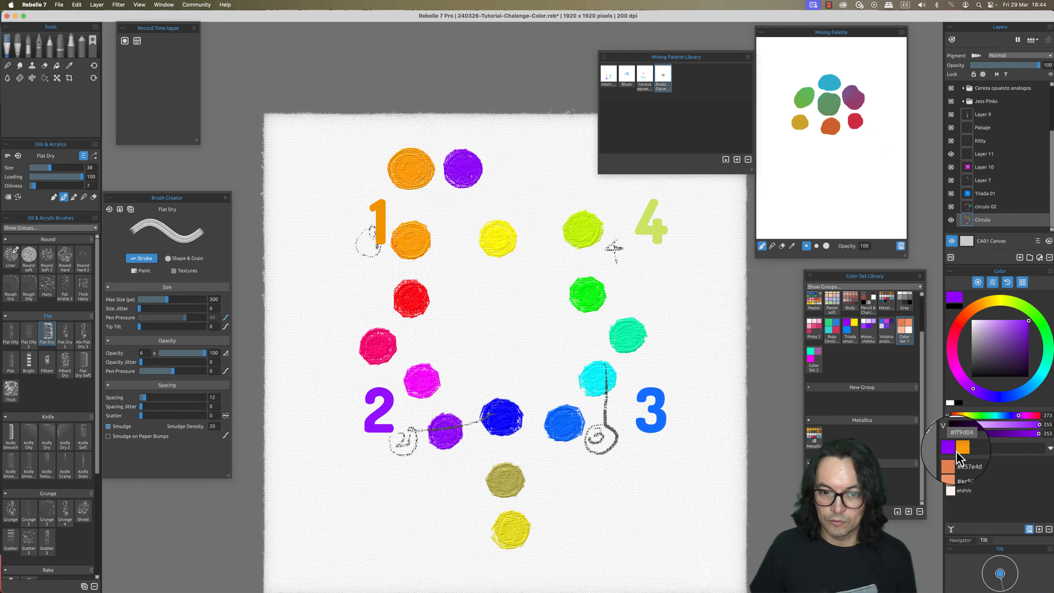
{"action": "key", "text": "i"}
{"action": "left_click", "coordinate": [558, 427]}
{"action": "key", "text": "b"}
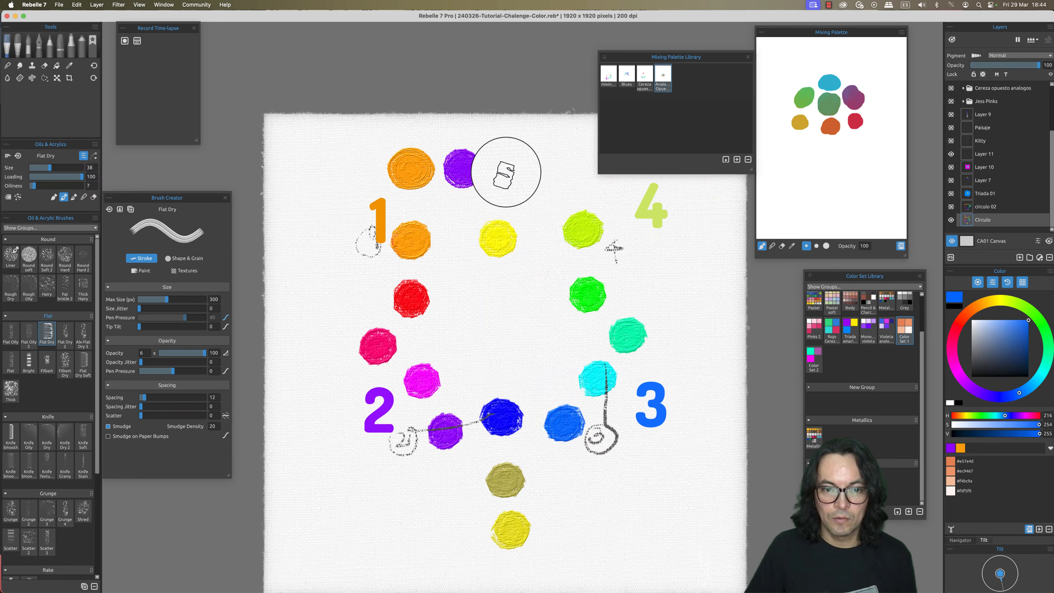
{"action": "mouse_move", "coordinate": [505, 172]}
{"action": "left_mouse_down"}
{"action": "mouse_move", "coordinate": [523, 159]}
{"action": "mouse_move", "coordinate": [512, 177]}
{"action": "mouse_move", "coordinate": [527, 171]}
{"action": "mouse_move", "coordinate": [510, 175]}
{"action": "mouse_move", "coordinate": [588, 245]}
{"action": "mouse_move", "coordinate": [577, 170]}
{"action": "left_mouse_up"}
{"action": "key", "text": "i"}
{"action": "left_click", "coordinate": [583, 233]}
{"action": "key", "text": "b"}
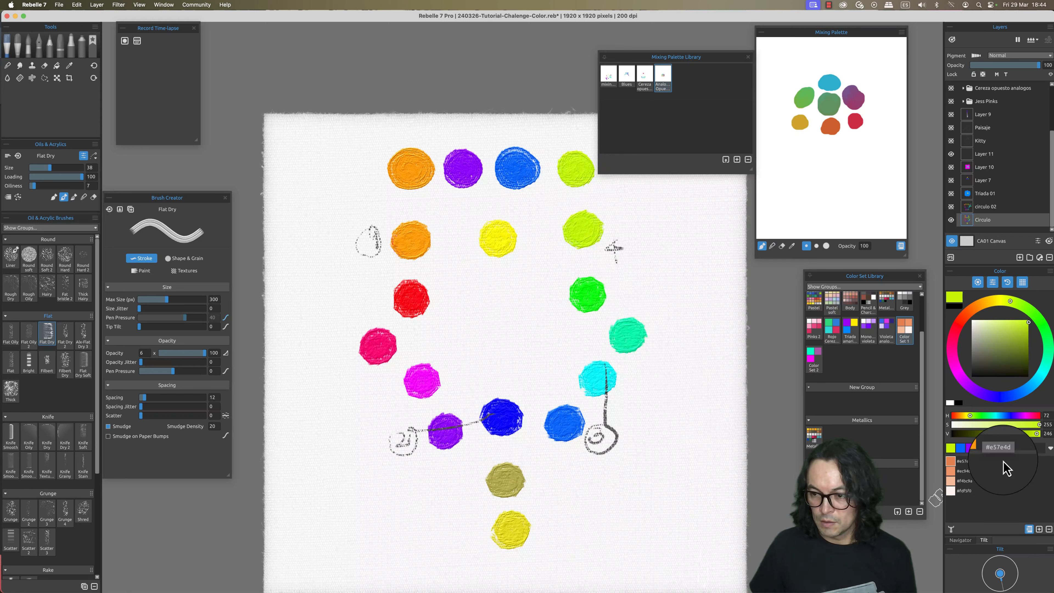
Create a color set from the last used colors and add it to the Color Set Library
{"action": "left_click", "coordinate": [1049, 271]}
{"action": "mouse_move", "coordinate": [1036, 310]}
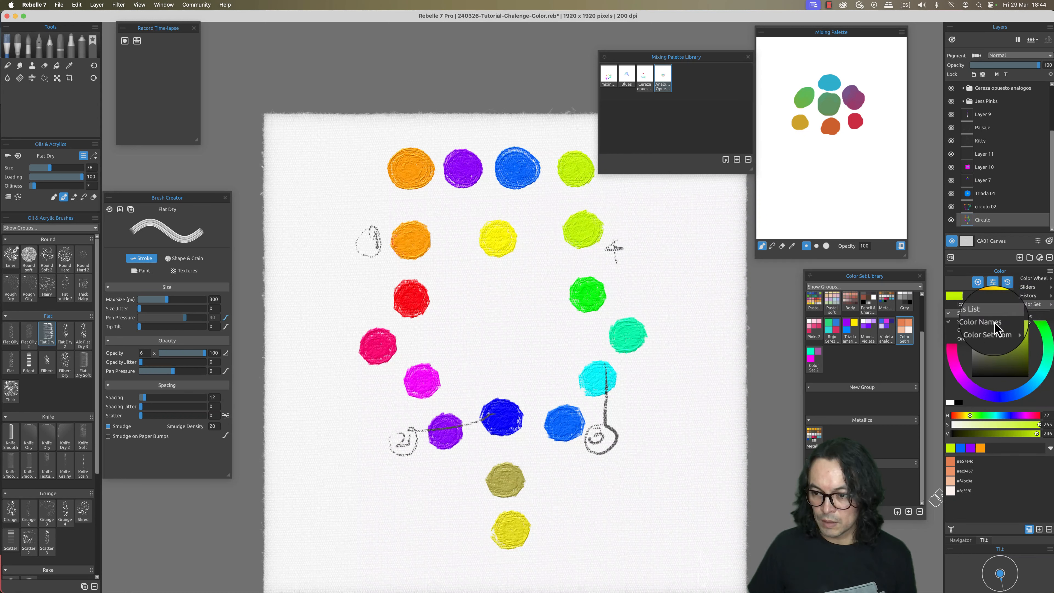
{"action": "mouse_move", "coordinate": [982, 344]}
{"action": "left_click", "coordinate": [921, 347]}
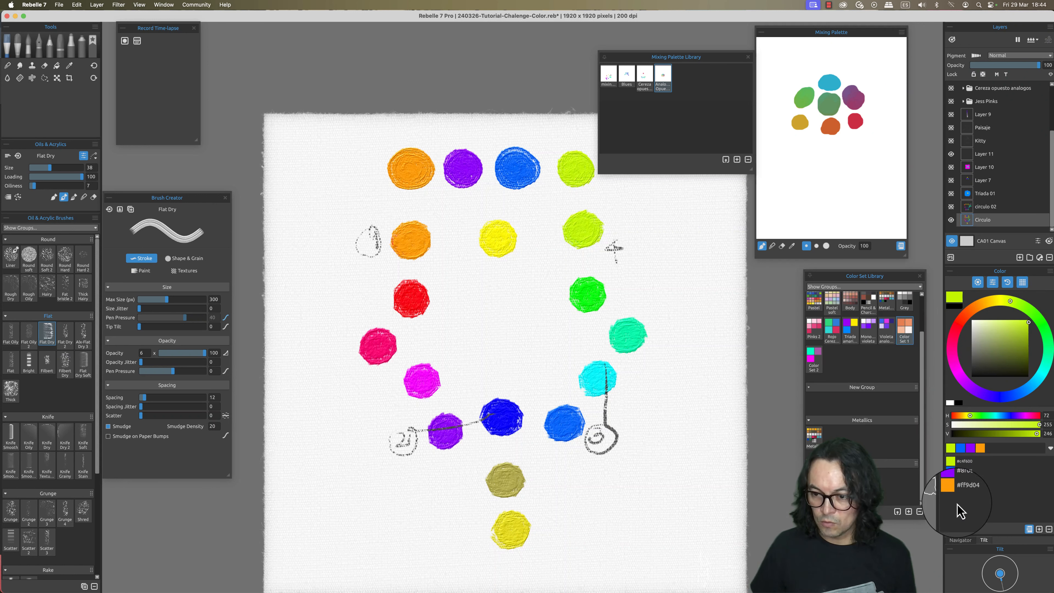
{"action": "left_click", "coordinate": [907, 513]}
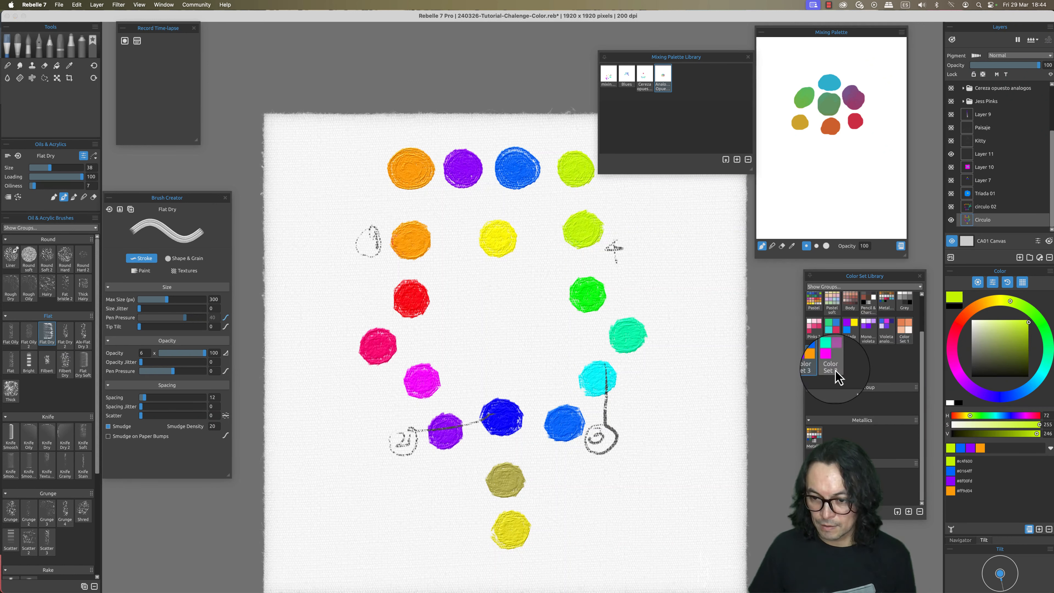
Rename the newly added color set as Tetrada
{"action": "double_click", "coordinate": [818, 367]}
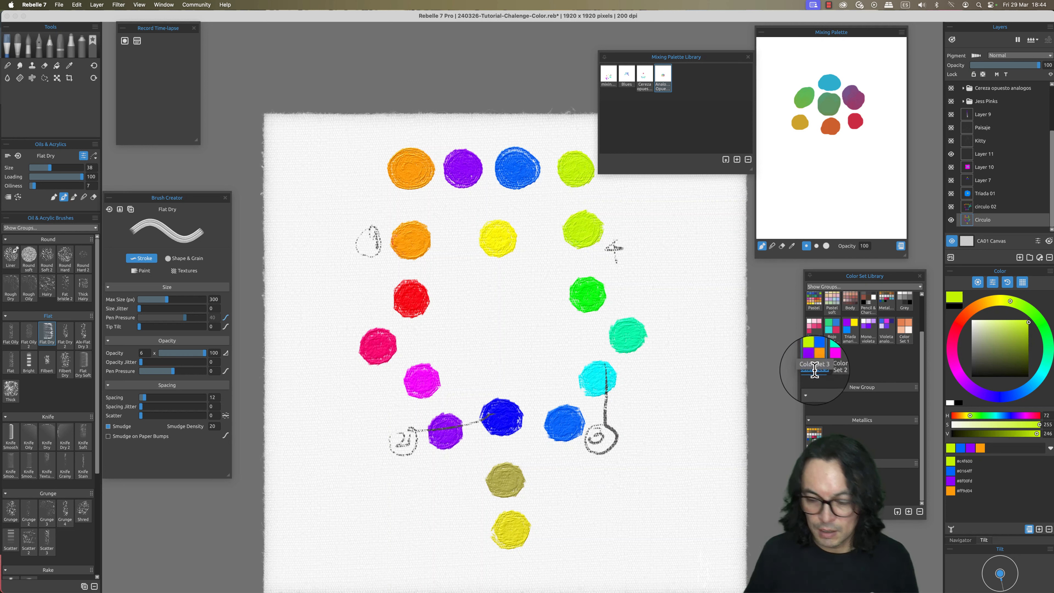
{"action": "type", "text": "T"}
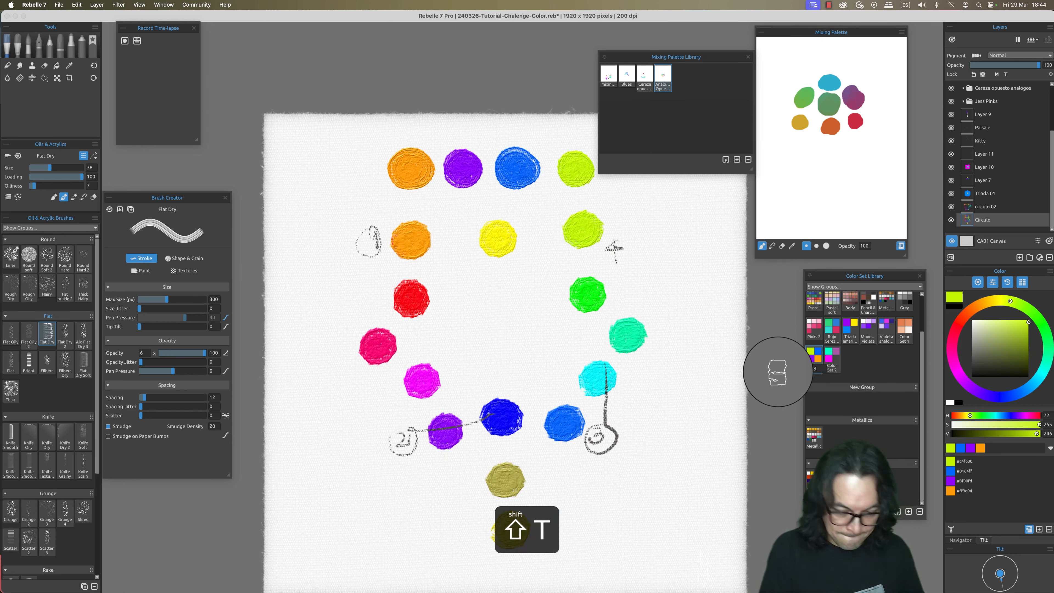
{"action": "key", "text": "Return"}
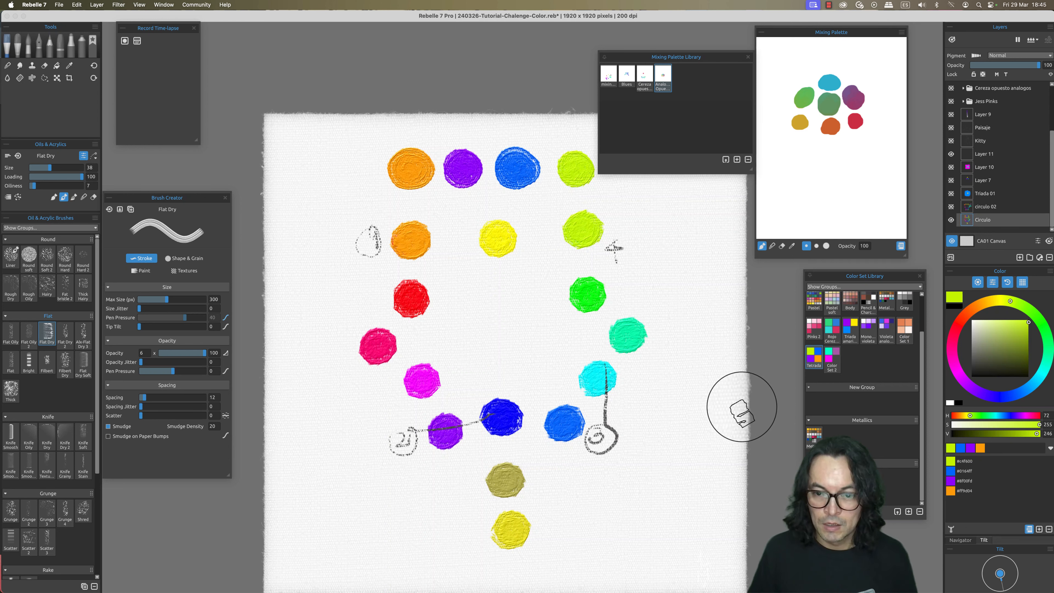
Add a new layer above the Circulo layer and hide Circulo
{"action": "left_click", "coordinate": [1020, 258]}
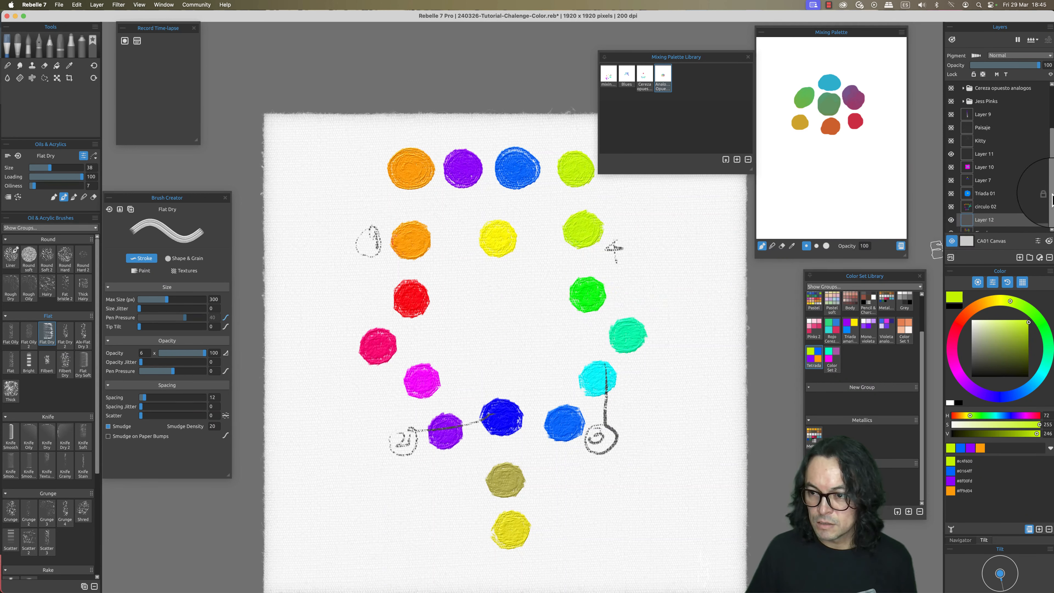
{"action": "scroll", "coordinate": [1035, 228], "scroll_direction": "down", "scroll_amount": 1}
{"action": "left_click", "coordinate": [950, 219]}
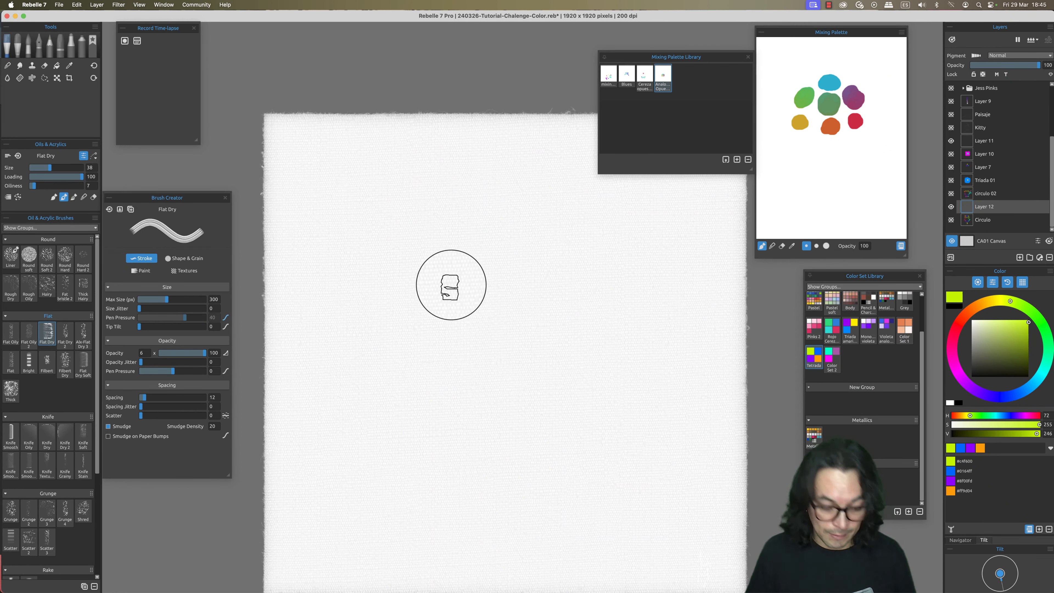
Paint a large orange (#ff9d04) block on the new layer with the Flat Dry brush at size 84
{"action": "left_click_drag", "start_coordinate": [463, 282], "coordinate": [506, 291]}
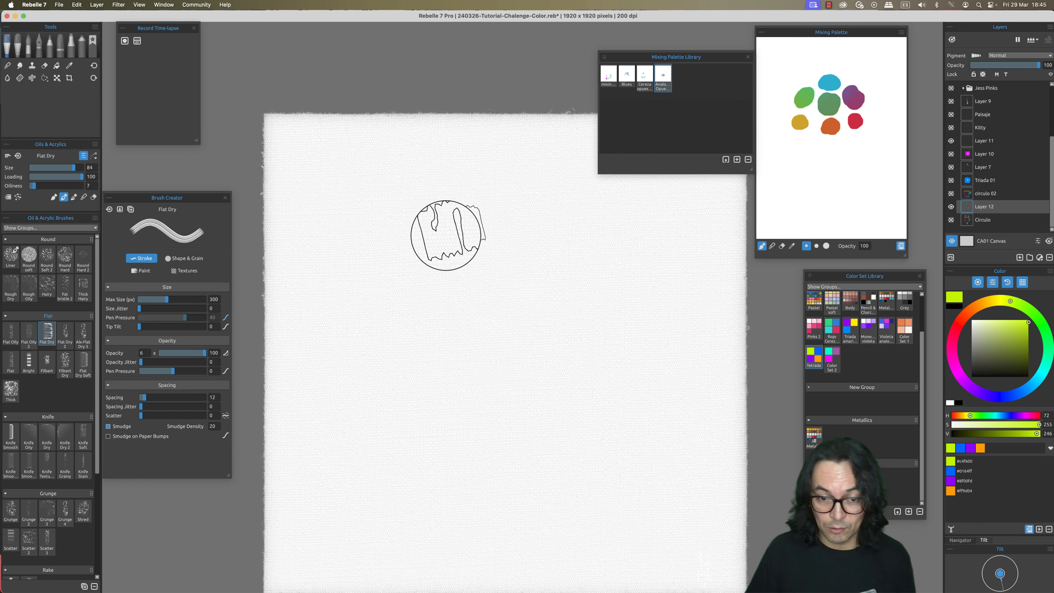
{"action": "left_click", "coordinate": [951, 496]}
{"action": "mouse_move", "coordinate": [450, 224]}
{"action": "left_mouse_down"}
{"action": "mouse_move", "coordinate": [447, 392]}
{"action": "mouse_move", "coordinate": [602, 390]}
{"action": "mouse_move", "coordinate": [628, 299]}
{"action": "mouse_move", "coordinate": [612, 228]}
{"action": "mouse_move", "coordinate": [482, 235]}
{"action": "mouse_move", "coordinate": [540, 265]}
{"action": "mouse_move", "coordinate": [523, 323]}
{"action": "mouse_move", "coordinate": [588, 287]}
{"action": "mouse_move", "coordinate": [517, 341]}
{"action": "mouse_move", "coordinate": [490, 320]}
{"action": "mouse_move", "coordinate": [447, 342]}
{"action": "mouse_move", "coordinate": [459, 347]}
{"action": "mouse_move", "coordinate": [494, 242]}
{"action": "mouse_move", "coordinate": [600, 241]}
{"action": "mouse_move", "coordinate": [588, 235]}
{"action": "mouse_move", "coordinate": [631, 358]}
{"action": "mouse_move", "coordinate": [532, 377]}
{"action": "mouse_move", "coordinate": [587, 377]}
{"action": "mouse_move", "coordinate": [600, 365]}
{"action": "left_mouse_up"}
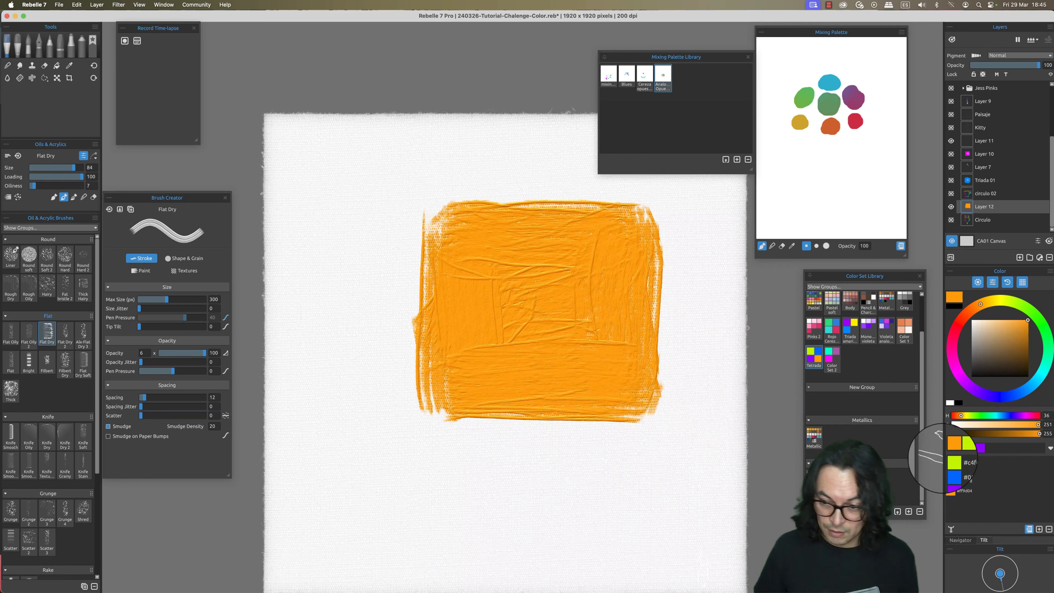
Paint a violet square inside the orange block with brush size 45, a smaller blue square within it, and a lime center
{"action": "left_click", "coordinate": [950, 481]}
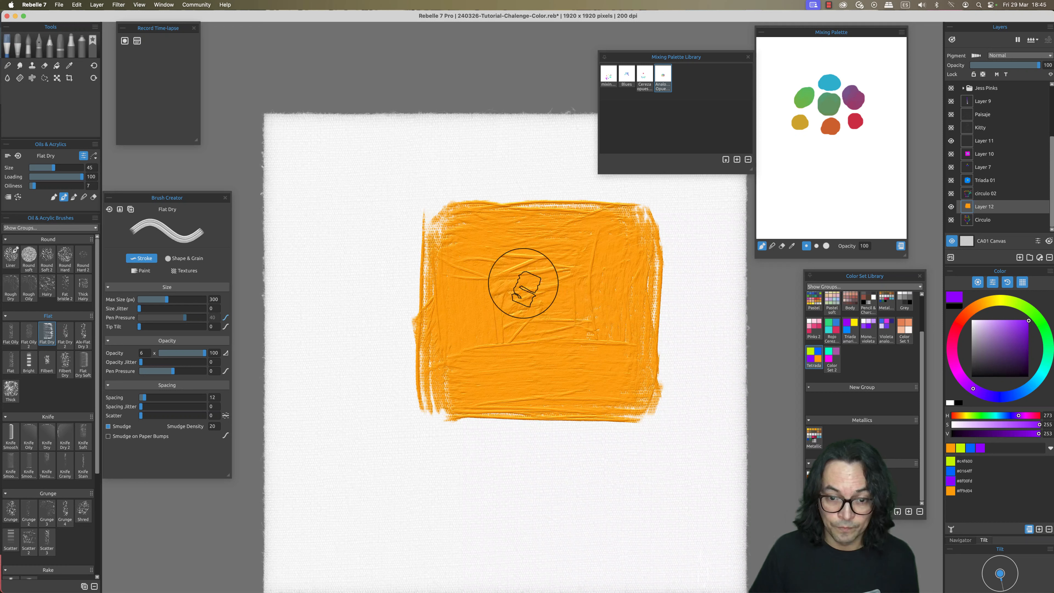
{"action": "left_click_drag", "start_coordinate": [523, 284], "coordinate": [524, 341]}
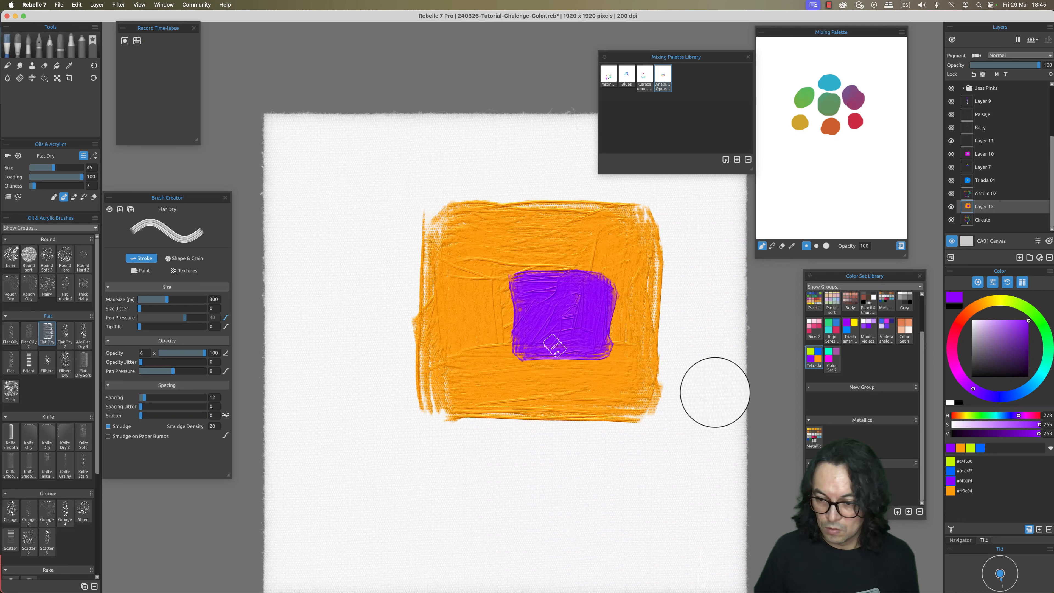
{"action": "left_click", "coordinate": [950, 471]}
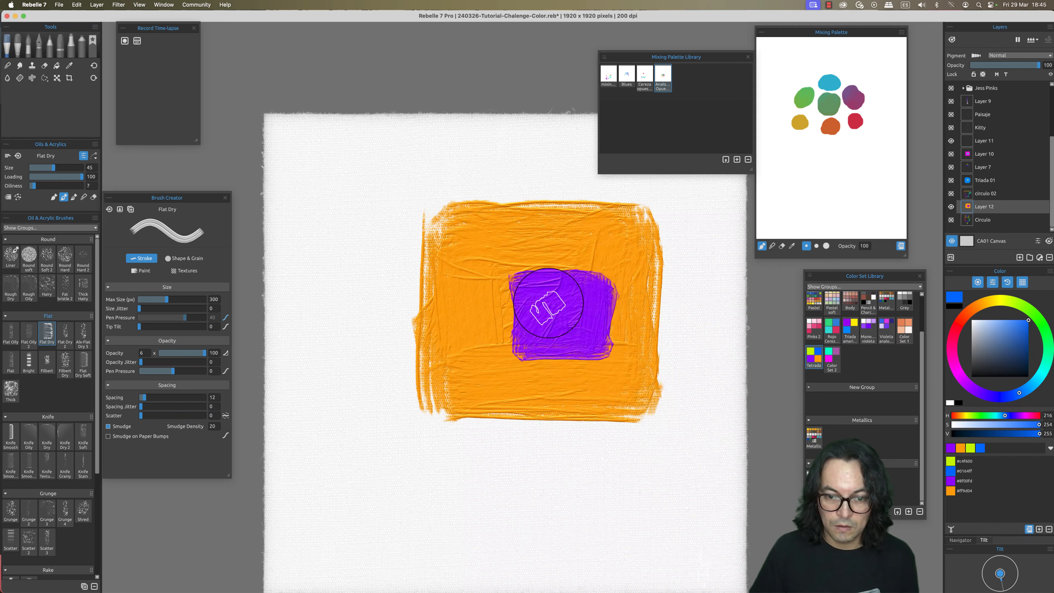
{"action": "mouse_move", "coordinate": [548, 302]}
{"action": "left_mouse_down"}
{"action": "mouse_move", "coordinate": [546, 325]}
{"action": "mouse_move", "coordinate": [568, 308]}
{"action": "left_mouse_up"}
{"action": "left_click", "coordinate": [950, 460]}
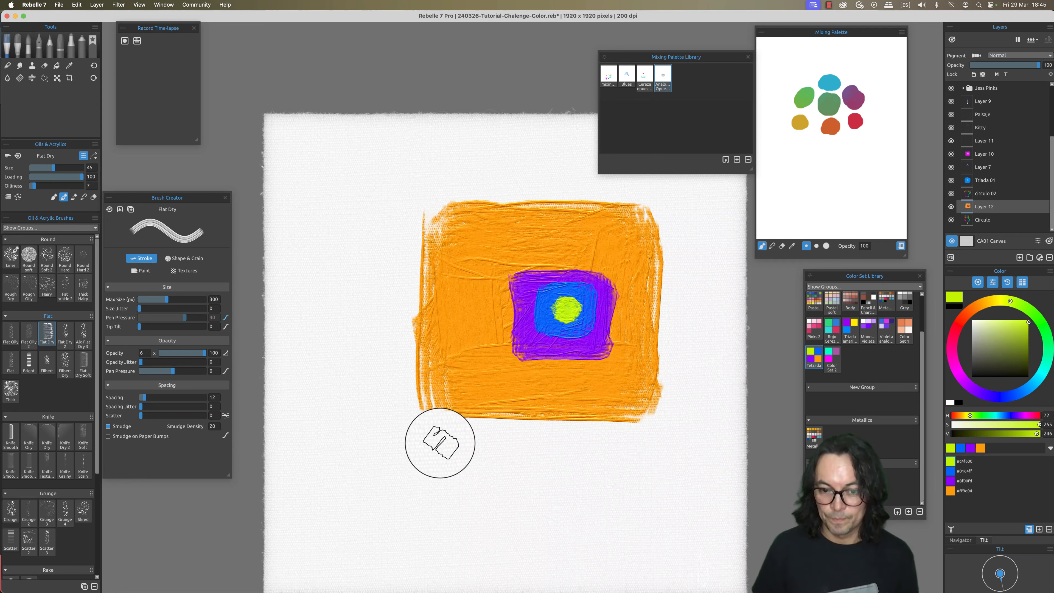
Move the painted block to the top of the canvas at X 437, Y 54 using Transform
{"action": "mouse_move", "coordinate": [501, 447]}
{"action": "left_mouse_down"}
{"action": "mouse_move", "coordinate": [510, 382]}
{"action": "mouse_move", "coordinate": [495, 371]}
{"action": "left_mouse_up"}
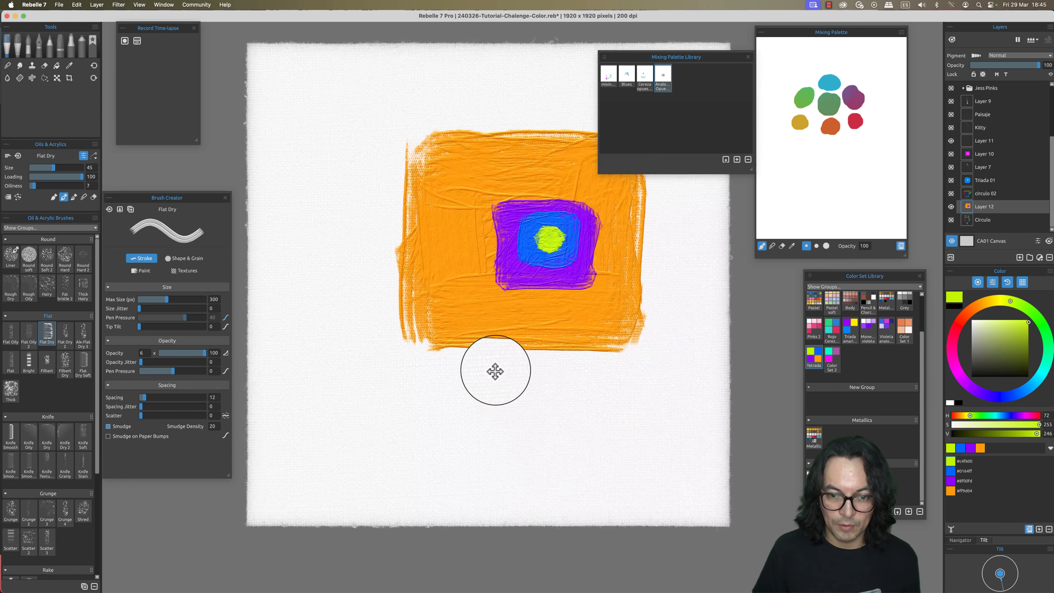
{"action": "left_click", "coordinate": [57, 77]}
{"action": "mouse_move", "coordinate": [493, 204]}
{"action": "left_mouse_down"}
{"action": "mouse_move", "coordinate": [482, 195]}
{"action": "mouse_move", "coordinate": [499, 188]}
{"action": "mouse_move", "coordinate": [488, 195]}
{"action": "left_mouse_up"}
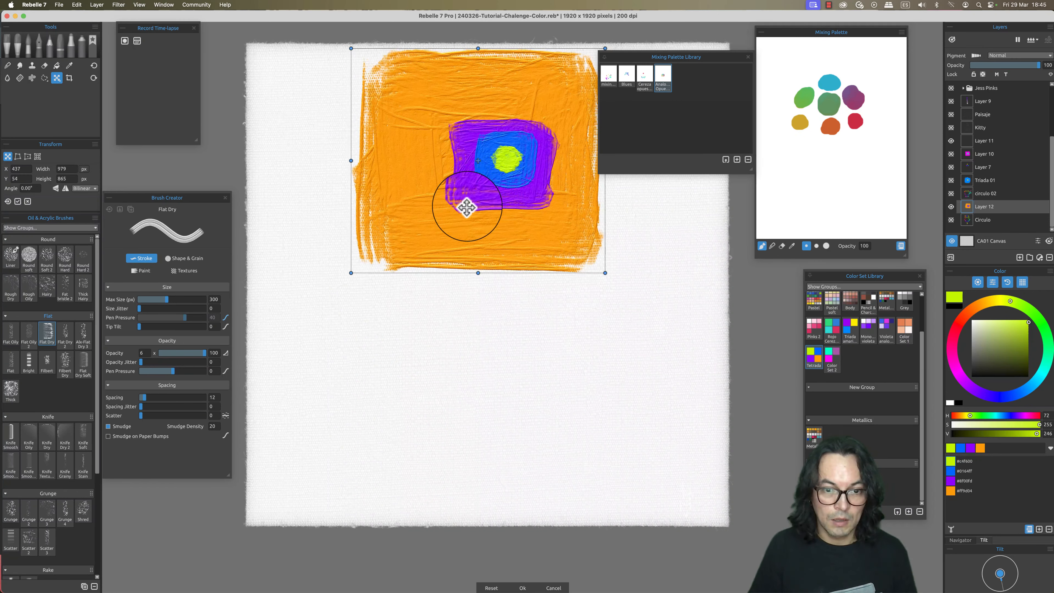
{"action": "key", "text": "Return"}
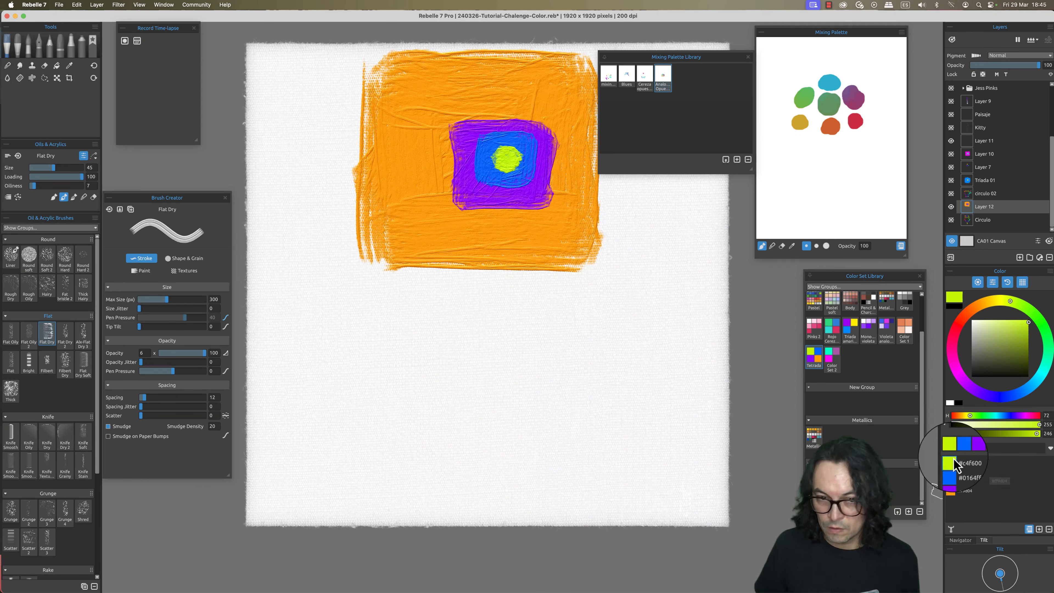
Paint a large lime block directly below the orange one, enlarging the brush to size 80 to fill it
{"action": "left_click_drag", "start_coordinate": [365, 271], "coordinate": [599, 276]}
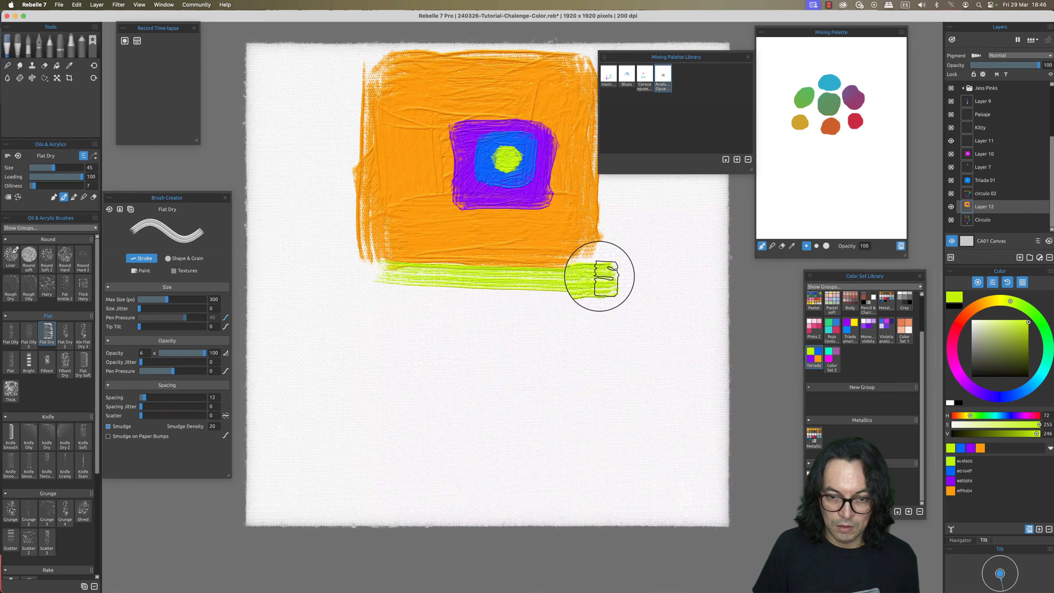
{"action": "mouse_move", "coordinate": [581, 474]}
{"action": "left_mouse_down"}
{"action": "mouse_move", "coordinate": [584, 388]}
{"action": "mouse_move", "coordinate": [505, 360]}
{"action": "mouse_move", "coordinate": [529, 369]}
{"action": "left_mouse_up"}
{"action": "mouse_move", "coordinate": [404, 301]}
{"action": "left_mouse_down"}
{"action": "mouse_move", "coordinate": [522, 317]}
{"action": "mouse_move", "coordinate": [420, 381]}
{"action": "mouse_move", "coordinate": [426, 311]}
{"action": "mouse_move", "coordinate": [393, 287]}
{"action": "mouse_move", "coordinate": [389, 423]}
{"action": "mouse_move", "coordinate": [549, 428]}
{"action": "mouse_move", "coordinate": [581, 412]}
{"action": "mouse_move", "coordinate": [548, 301]}
{"action": "mouse_move", "coordinate": [423, 383]}
{"action": "mouse_move", "coordinate": [478, 420]}
{"action": "left_mouse_up"}
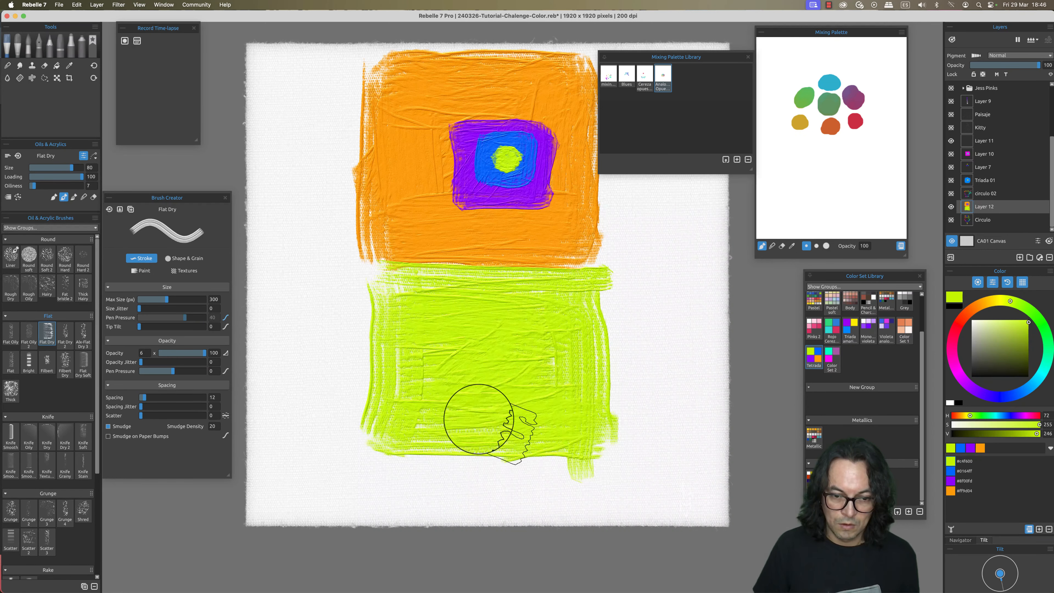
Paint a blue square inside the lime block, a violet one within it, and an orange center, using brush sizes 50, 42 and 26
{"action": "left_click", "coordinate": [961, 476]}
{"action": "mouse_move", "coordinate": [452, 360]}
{"action": "left_mouse_down"}
{"action": "mouse_move", "coordinate": [464, 348]}
{"action": "mouse_move", "coordinate": [442, 342]}
{"action": "left_mouse_up"}
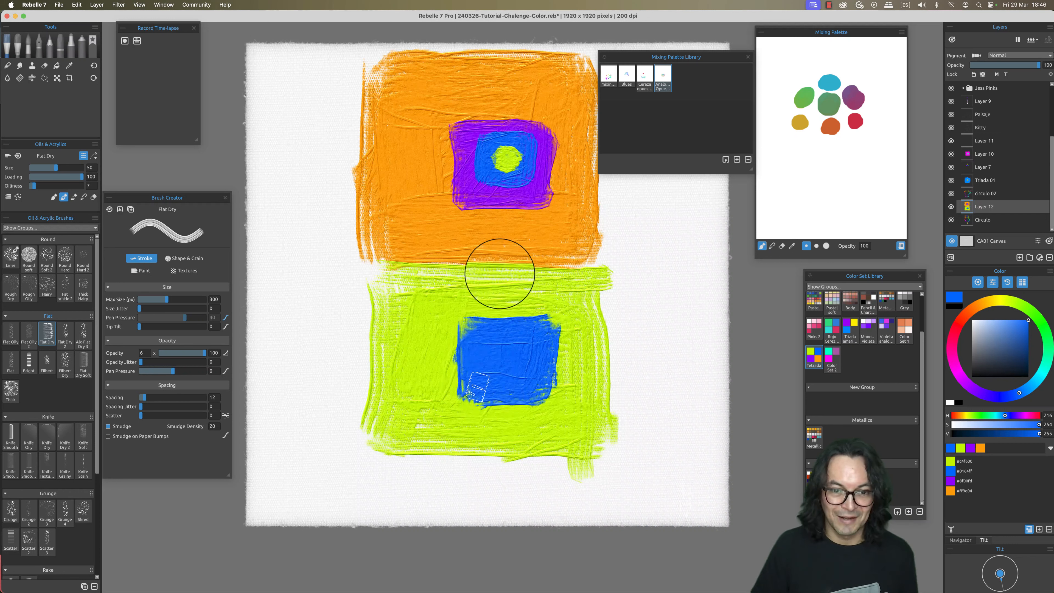
{"action": "left_click", "coordinate": [952, 480]}
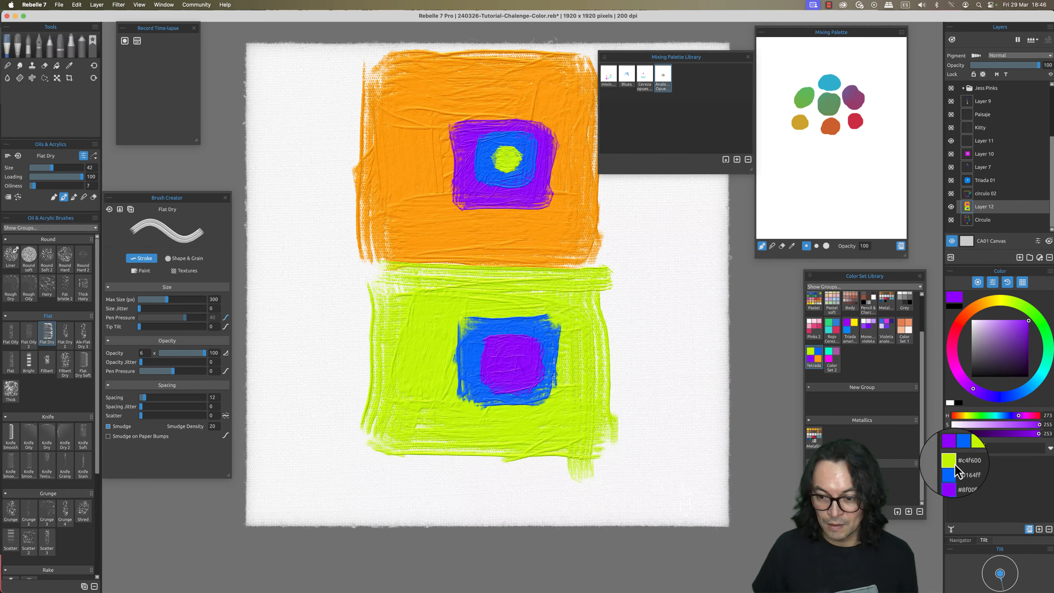
{"action": "left_click", "coordinate": [951, 491]}
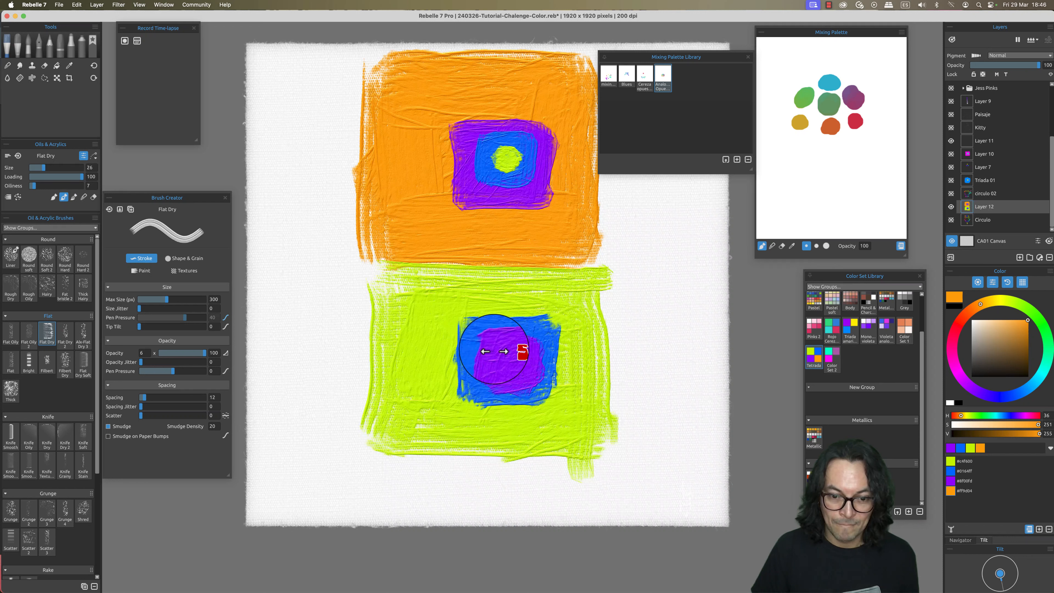
{"action": "mouse_move", "coordinate": [510, 355]}
{"action": "left_mouse_down"}
{"action": "mouse_move", "coordinate": [510, 366]}
{"action": "mouse_move", "coordinate": [512, 357]}
{"action": "mouse_move", "coordinate": [494, 359]}
{"action": "mouse_move", "coordinate": [508, 341]}
{"action": "left_mouse_up"}
{"action": "key", "text": "super+z"}
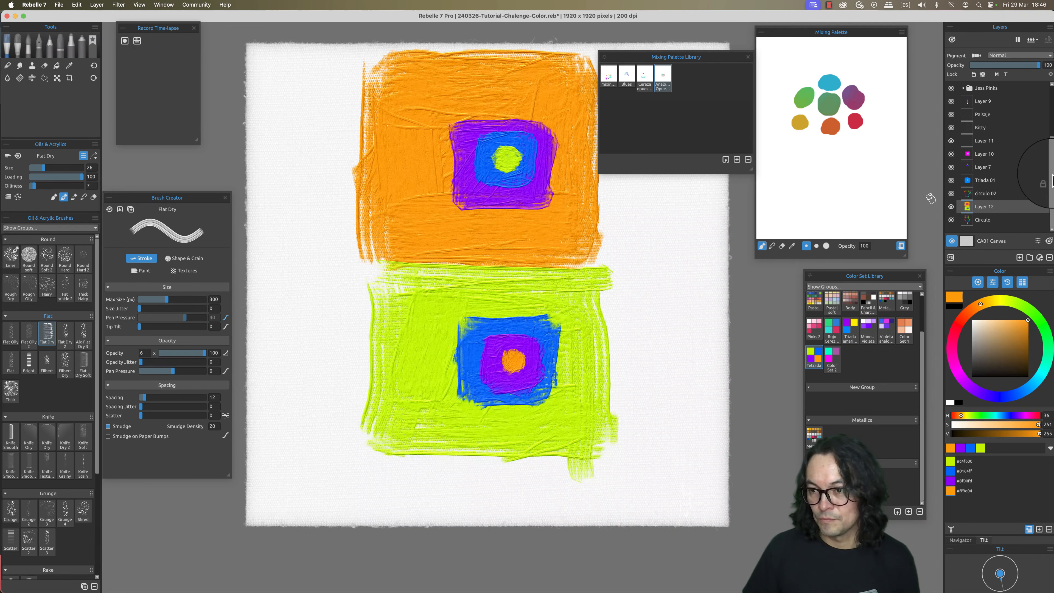
{"action": "scroll", "coordinate": [1029, 166], "scroll_direction": "up", "scroll_amount": 5}
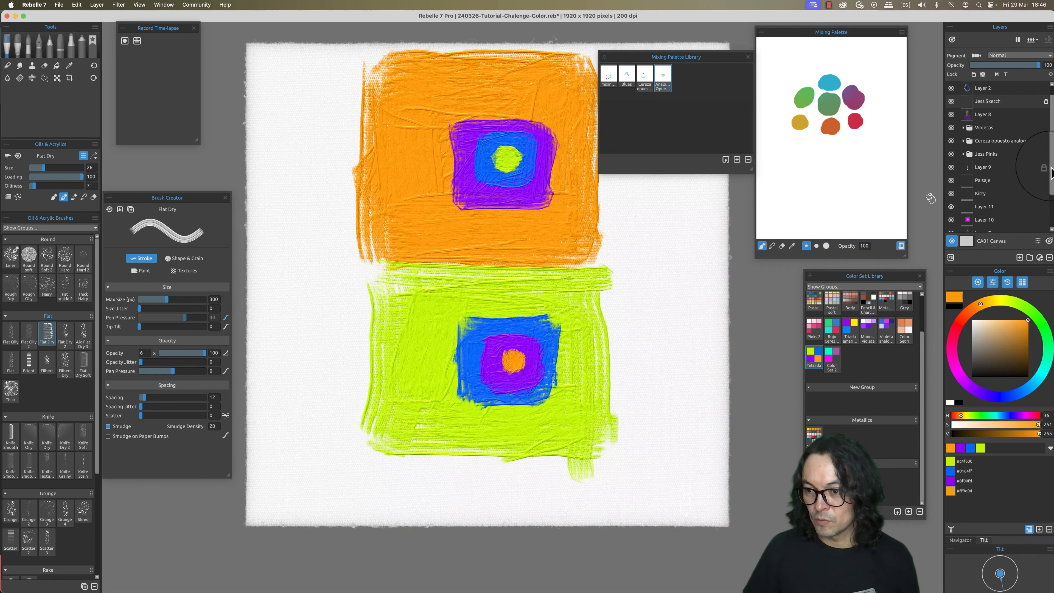
Hide the painted color blocks on Layer 12 and show the Jess Pinks portrait group
{"action": "left_click_drag", "start_coordinate": [1051, 167], "coordinate": [1050, 216]}
{"action": "left_click", "coordinate": [951, 219]}
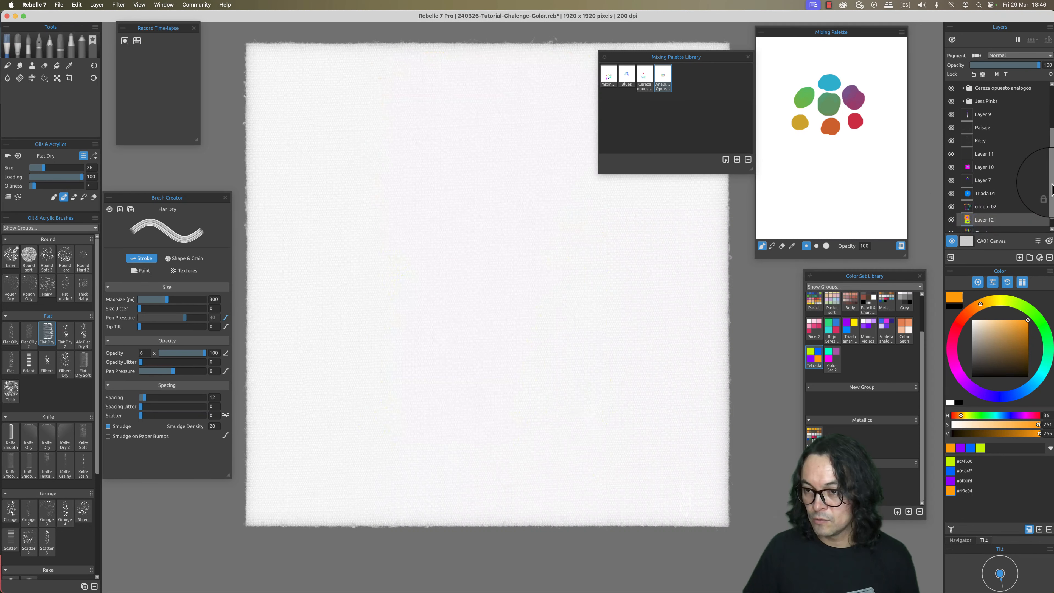
{"action": "scroll", "coordinate": [1029, 183], "scroll_direction": "up", "scroll_amount": 5}
{"action": "left_click", "coordinate": [951, 168]}
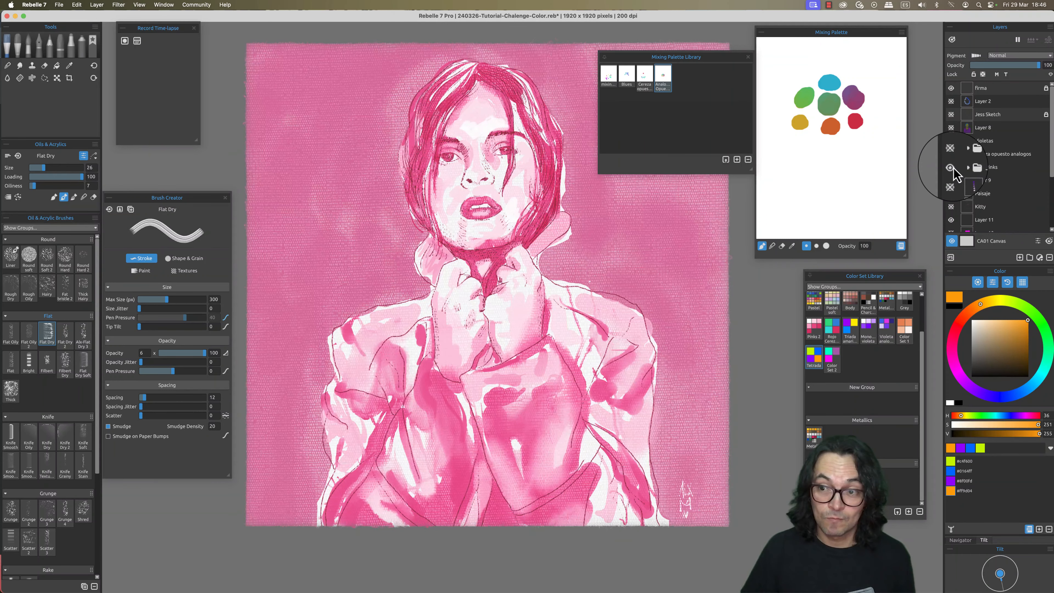
View the Cereza opuesto analogos portrait with and without the Jess Pinks group, and switch to the Violetas portrait
{"action": "left_click", "coordinate": [951, 168]}
{"action": "left_click", "coordinate": [951, 154]}
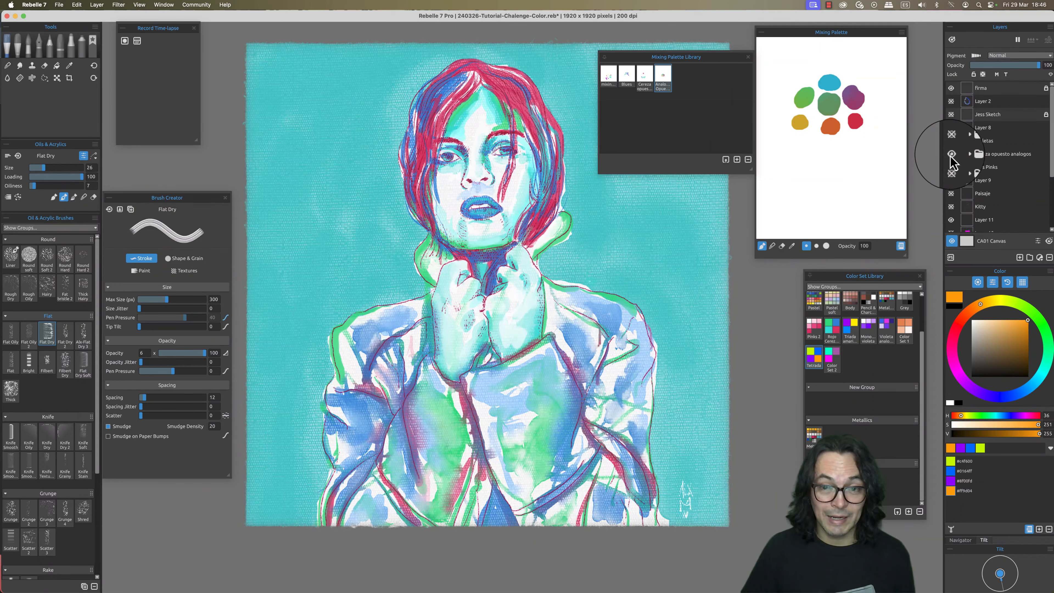
{"action": "left_click", "coordinate": [951, 168]}
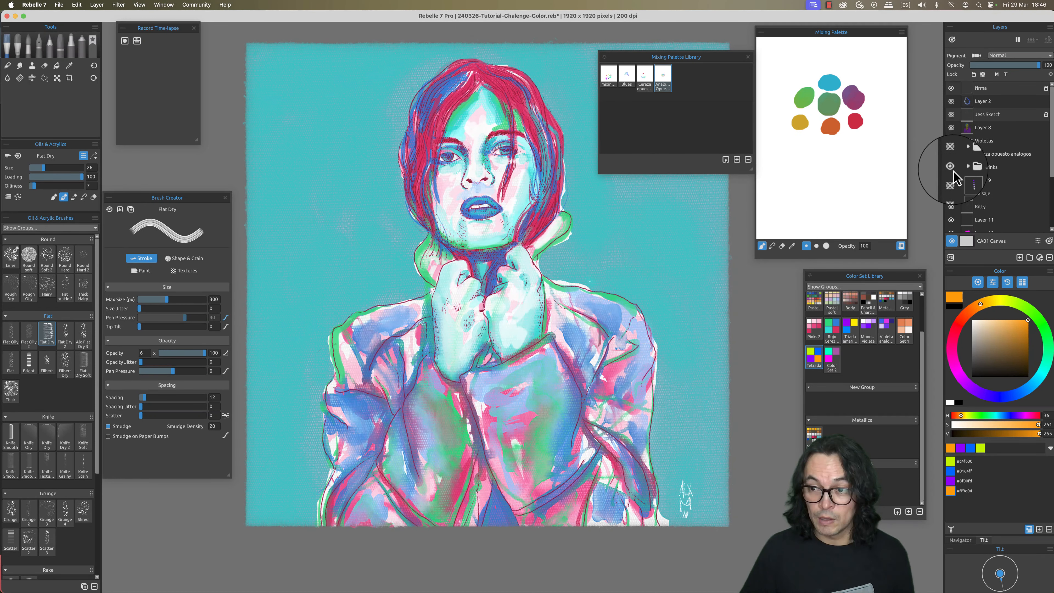
{"action": "left_click", "coordinate": [951, 167]}
{"action": "left_click", "coordinate": [951, 141]}
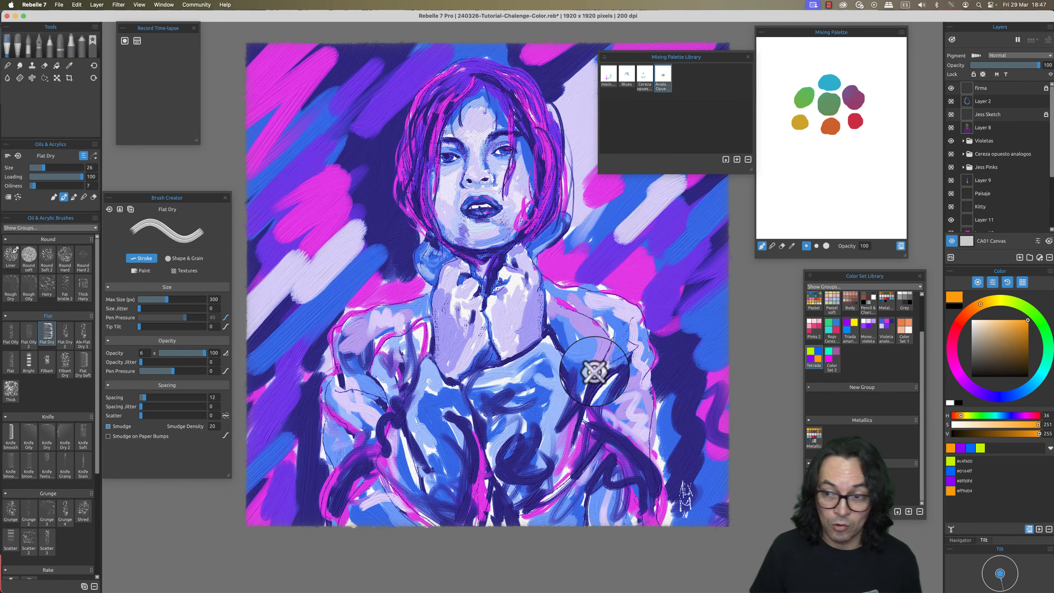
Hide the Violetas group and view the Cereza opuesto analogos portrait once more before hiding it too
{"action": "left_click", "coordinate": [951, 141]}
{"action": "left_click", "coordinate": [951, 155]}
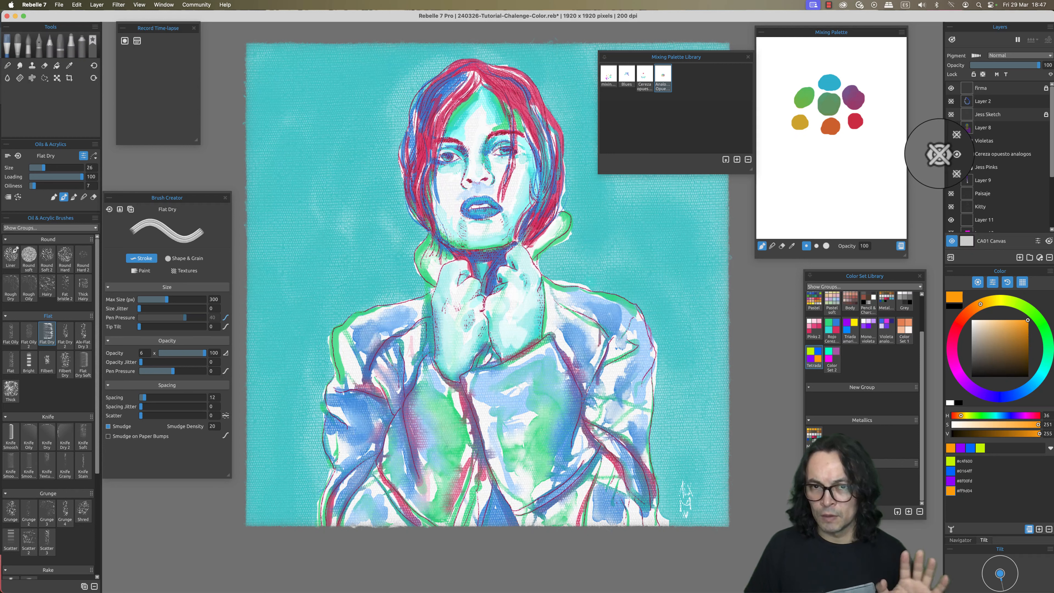
{"action": "left_click", "coordinate": [951, 155]}
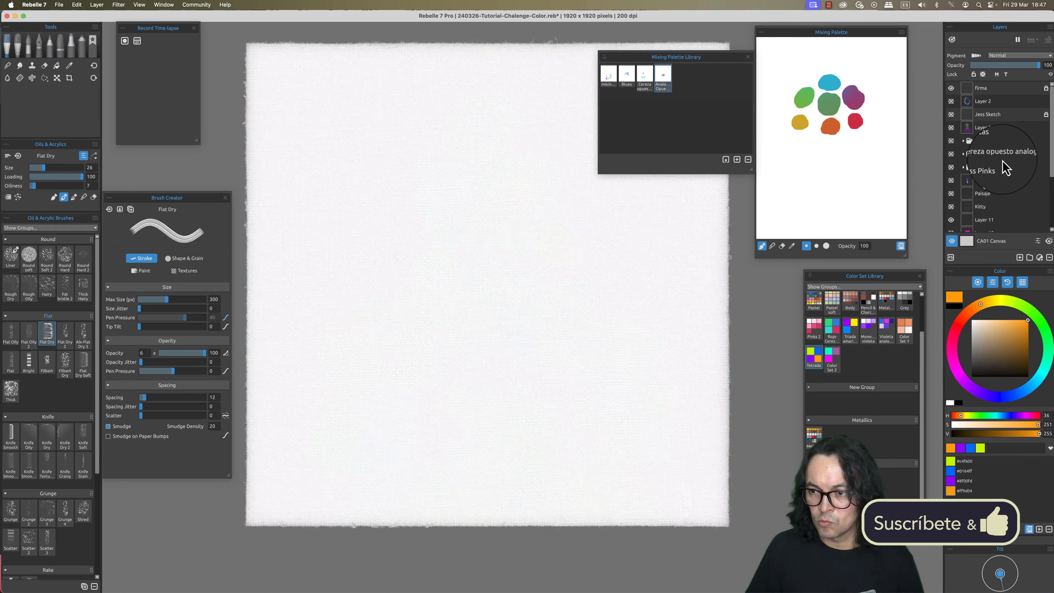
Compare the color blocks on Layer 12 with the color circles on the Circulo layer, leaving only Layer 12's artwork displayed
{"action": "scroll", "coordinate": [1004, 175], "scroll_direction": "down", "scroll_amount": 4}
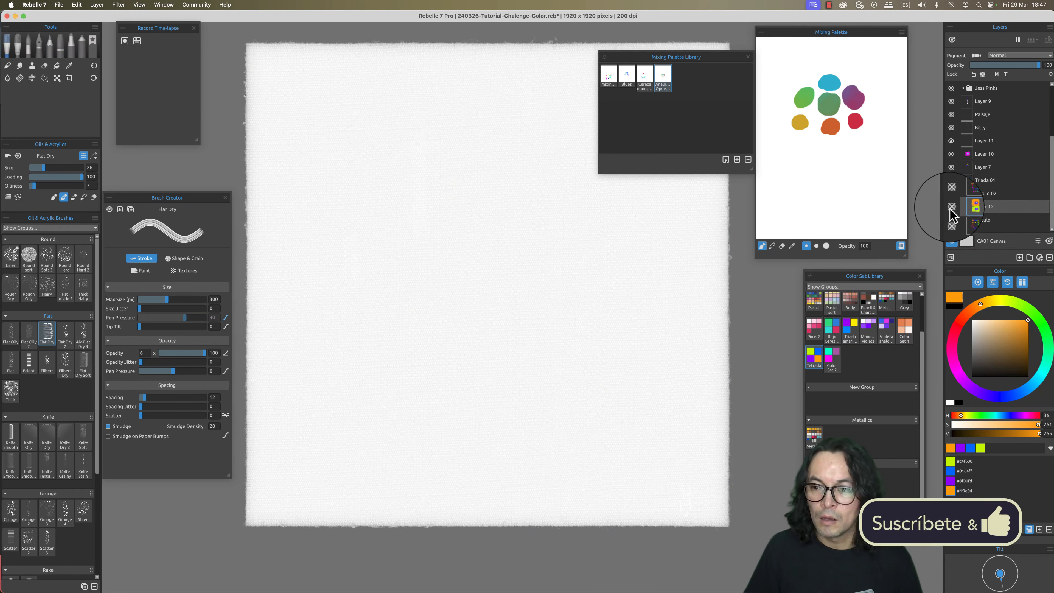
{"action": "left_click", "coordinate": [951, 207]}
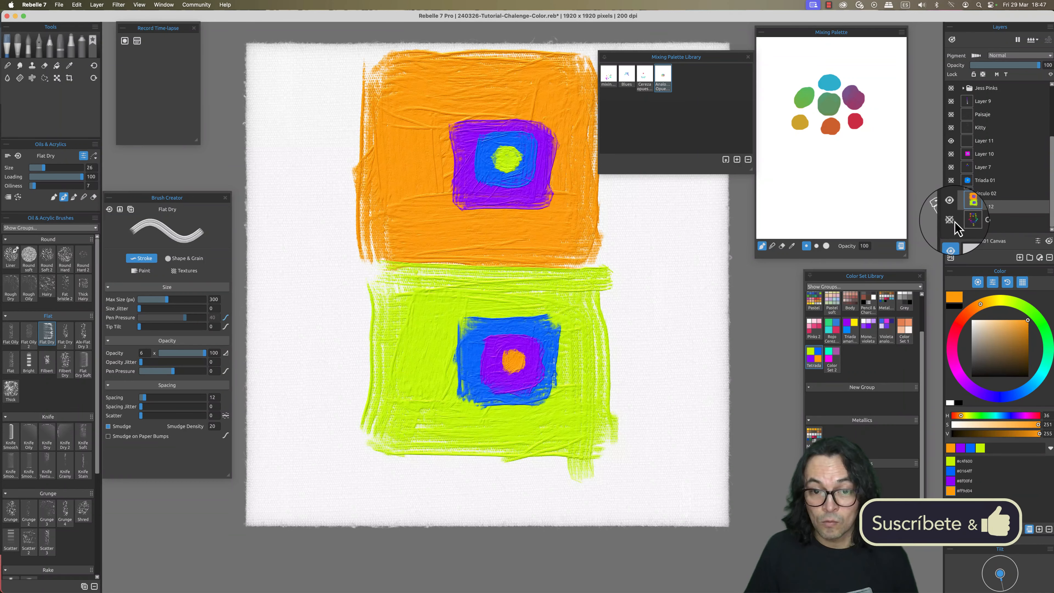
{"action": "left_click", "coordinate": [950, 220]}
{"action": "left_click", "coordinate": [951, 206]}
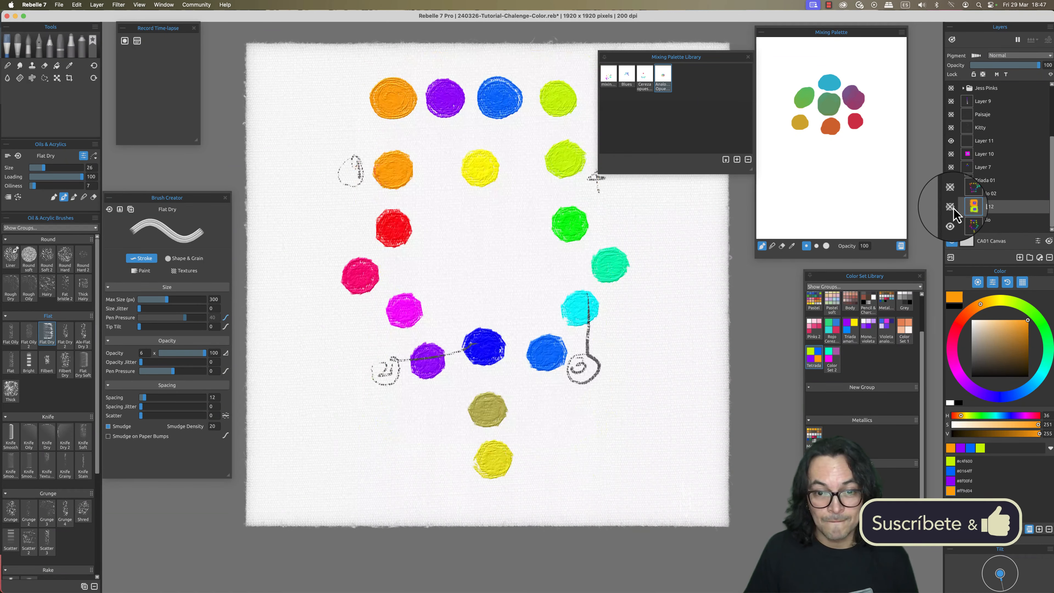
{"action": "left_click", "coordinate": [951, 207]}
{"action": "left_click", "coordinate": [950, 220]}
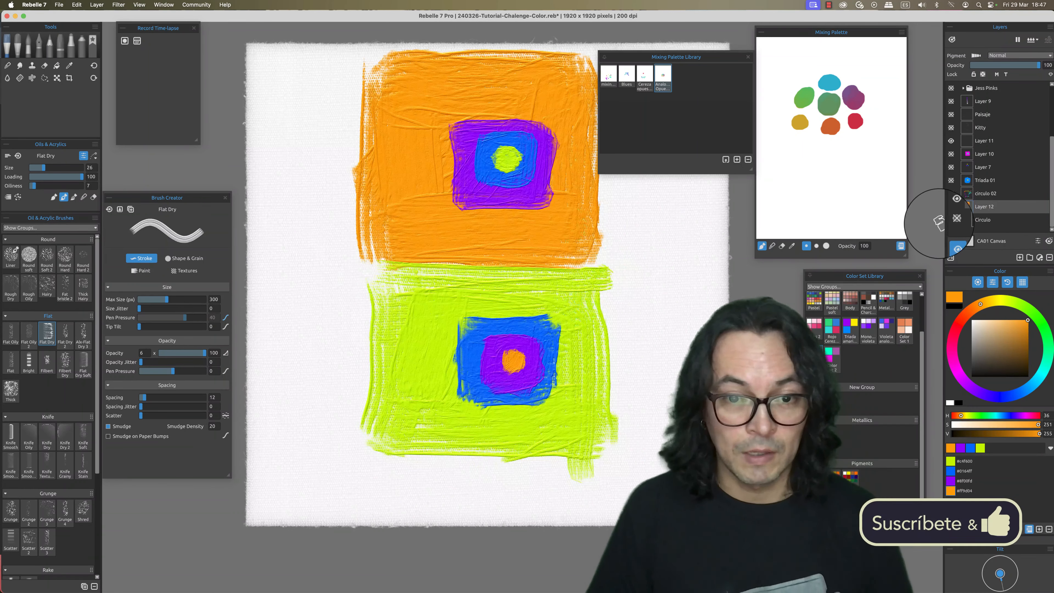